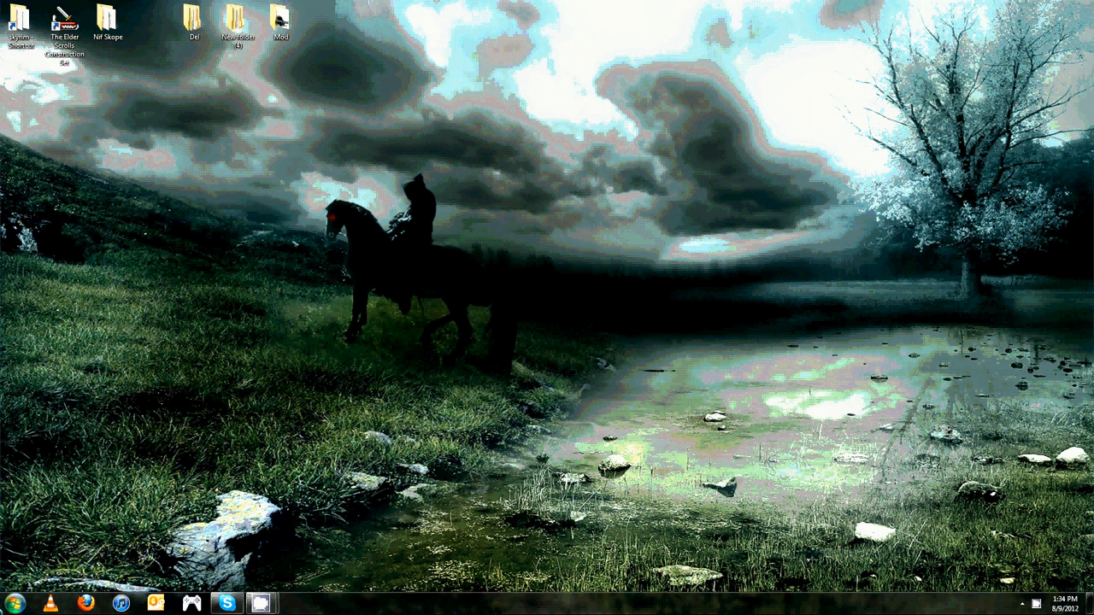
# - Browse to the Program Files (x86) folder on the C: drive
pyautogui.click(15, 604)
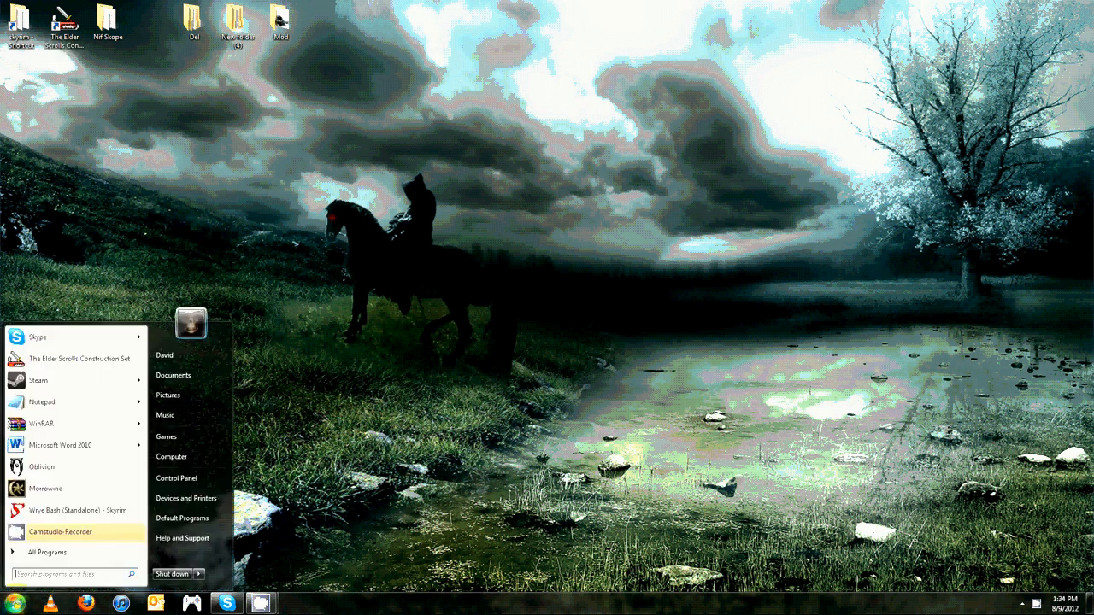
pyautogui.click(220, 452)
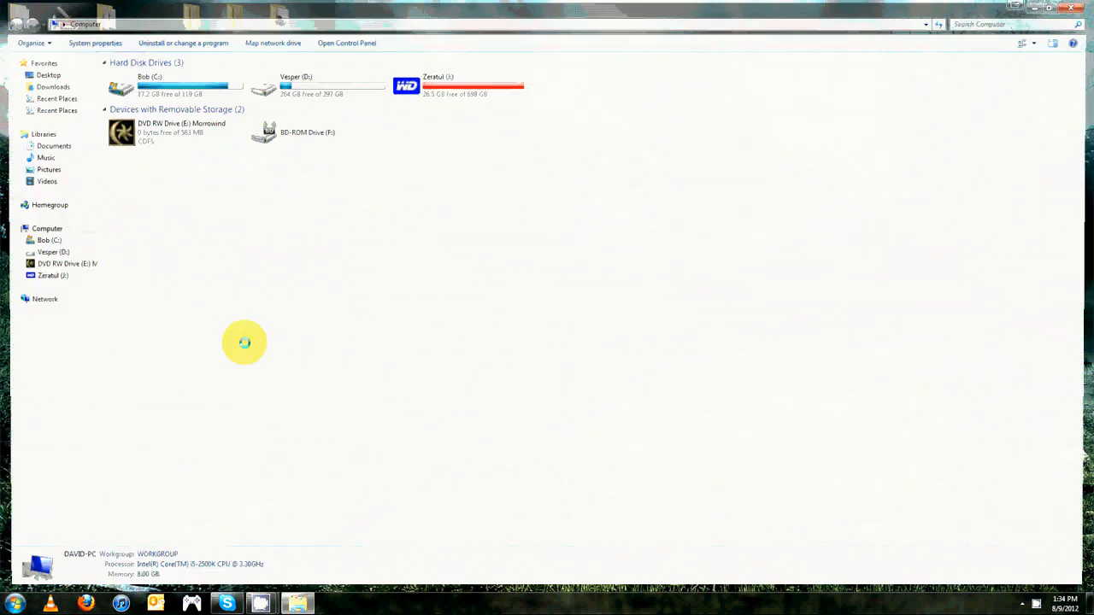
pyautogui.click(136, 85)
pyautogui.doubleClick(136, 85)
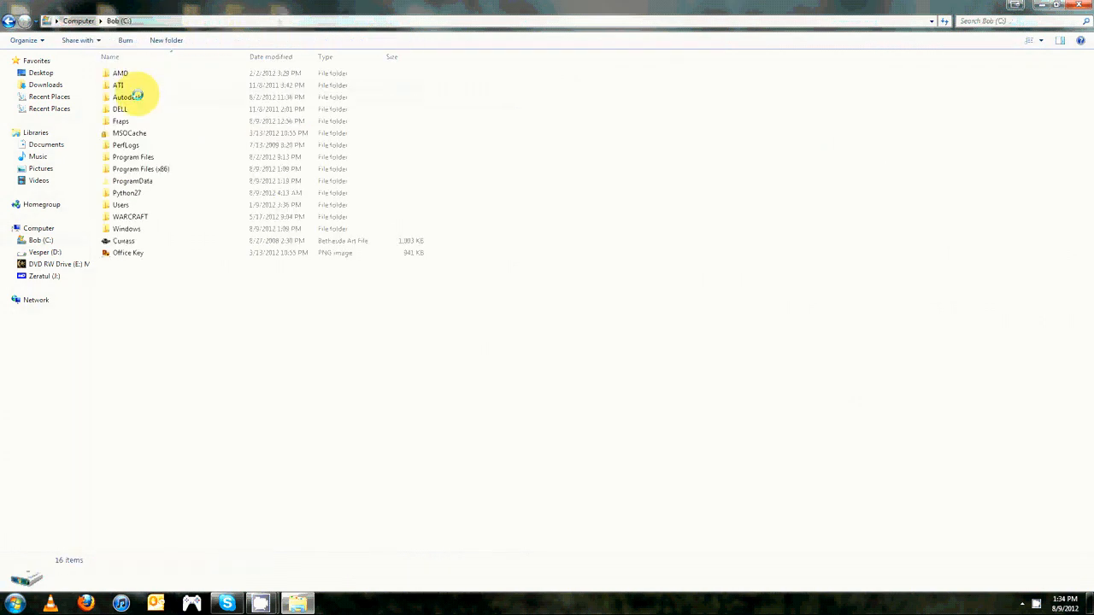
pyautogui.doubleClick(144, 171)
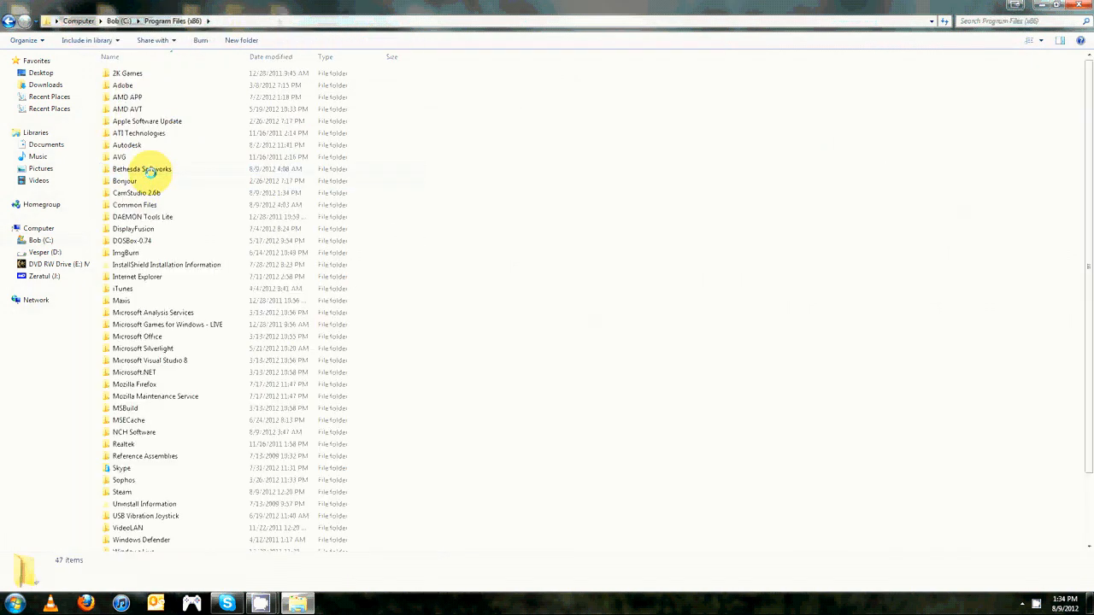
# - Open the skyrim game folder inside Steam, SteamApps, common
pyautogui.click(156, 469)
pyautogui.scroll(-1, 158, 471)
pyautogui.scroll(-1, 158, 471)
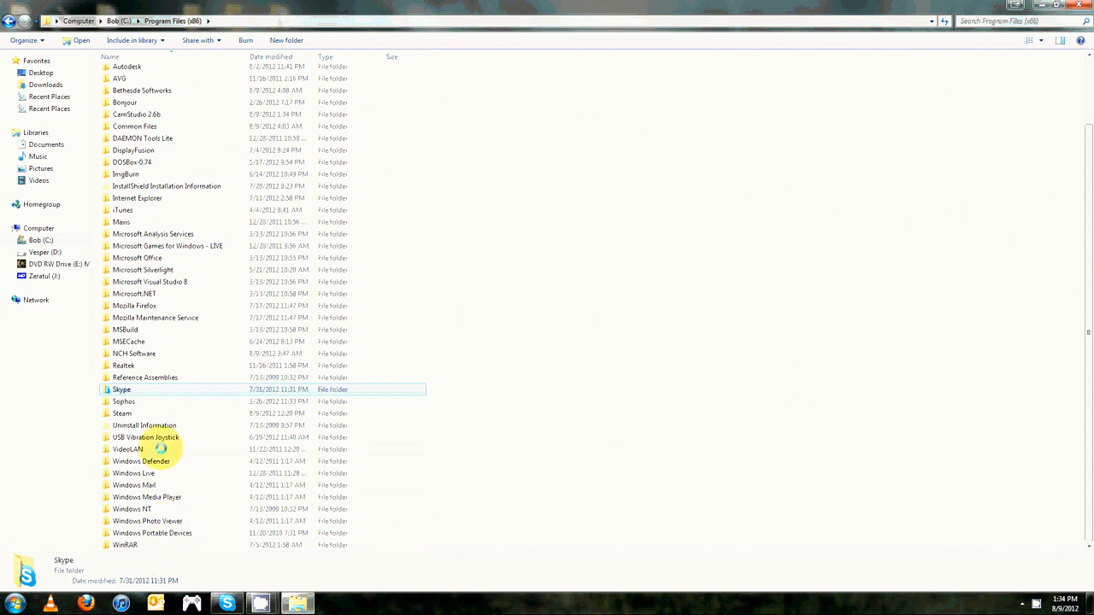
pyautogui.doubleClick(146, 415)
pyautogui.doubleClick(129, 216)
pyautogui.doubleClick(127, 73)
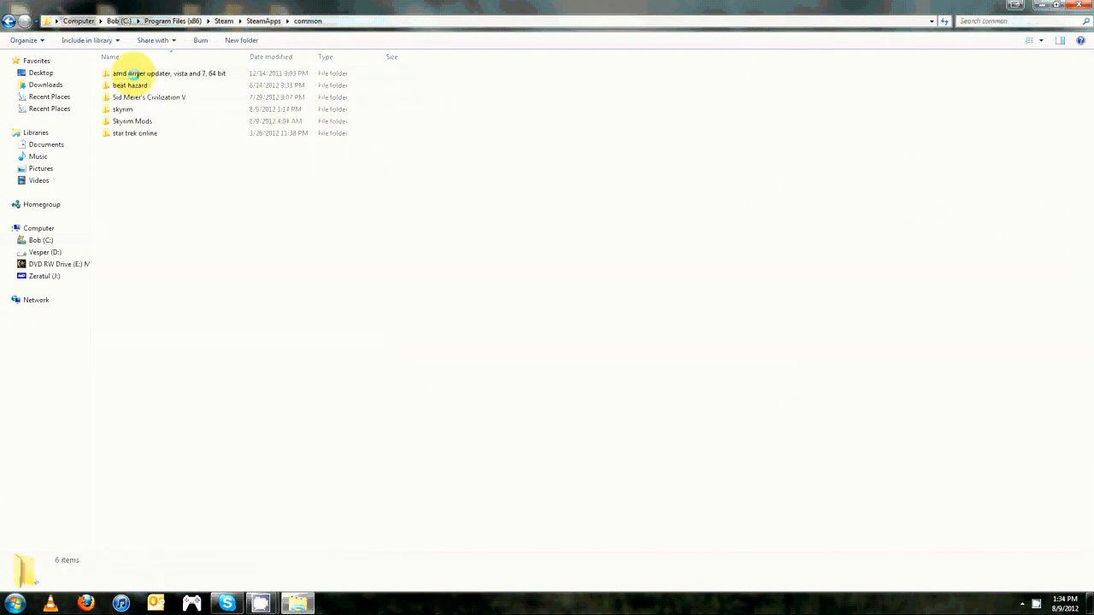
pyautogui.doubleClick(125, 109)
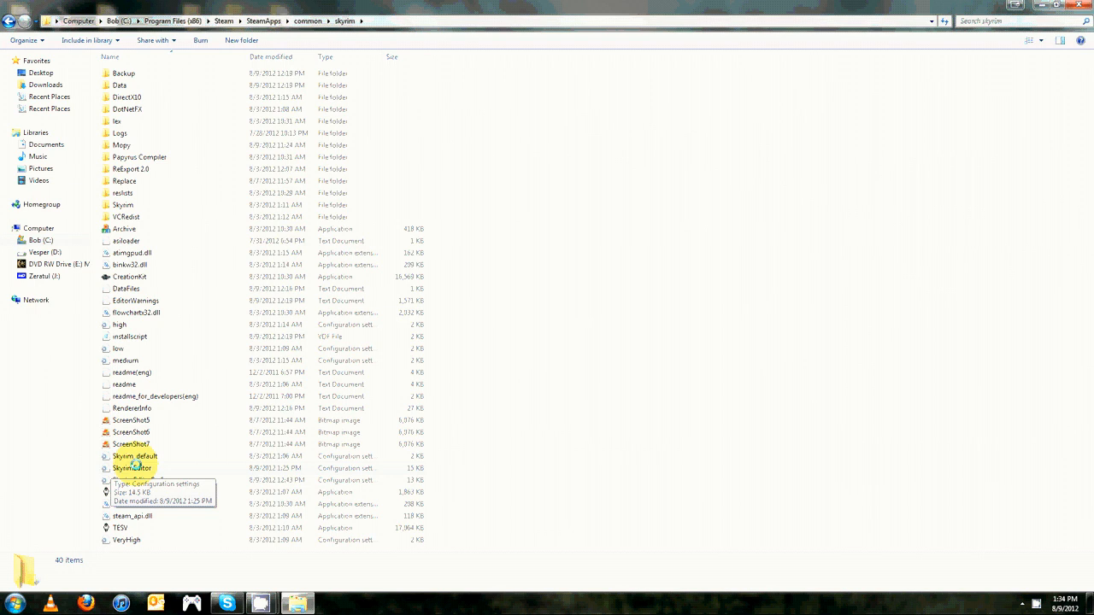
# - Open the SkyrimEditor configuration file, then cut out and reinsert the line bAllowMultipleMasterLoads=1 directly below [General]
pyautogui.click(133, 468)
pyautogui.doubleClick(132, 468)
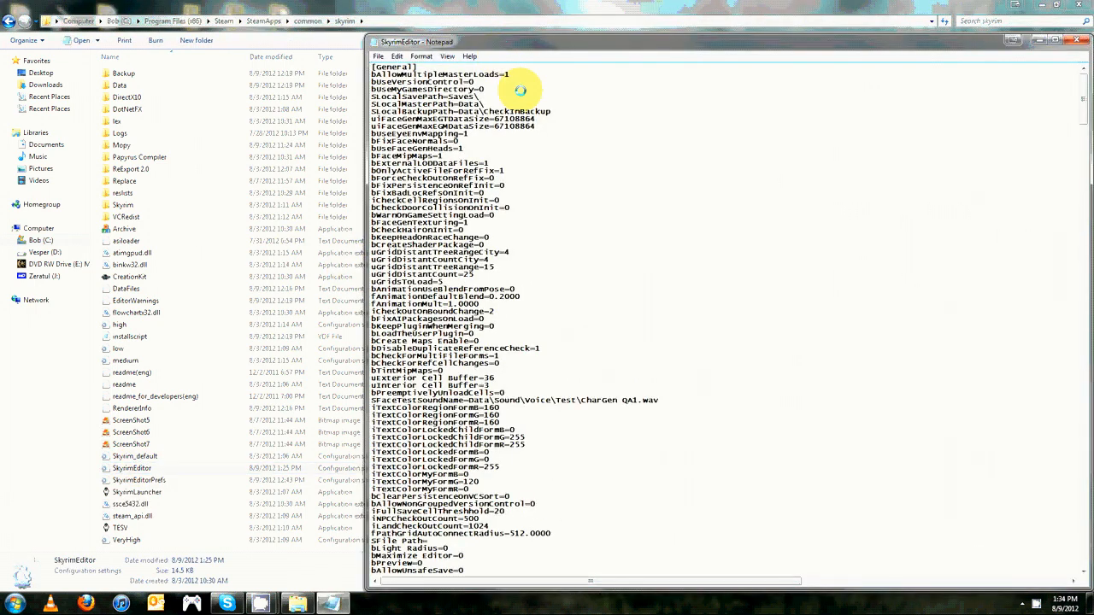
pyautogui.doubleClick(359, 76)
pyautogui.hotkey('ctrl', 'c')
pyautogui.press('BackSpace')
pyautogui.press('BackSpace')
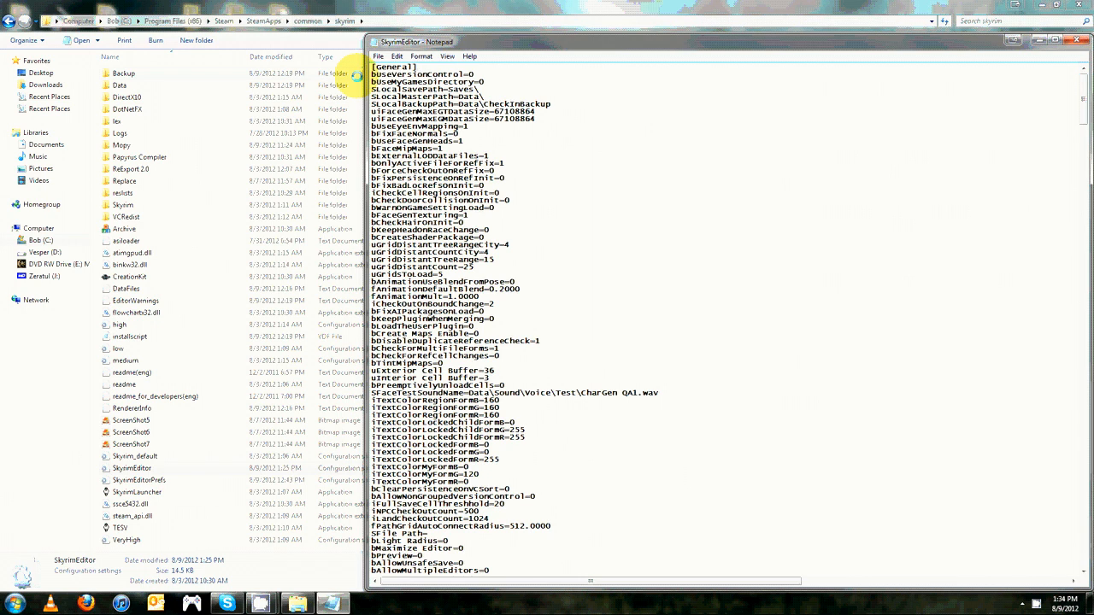
pyautogui.press('Return')
pyautogui.hotkey('ctrl', 'v')
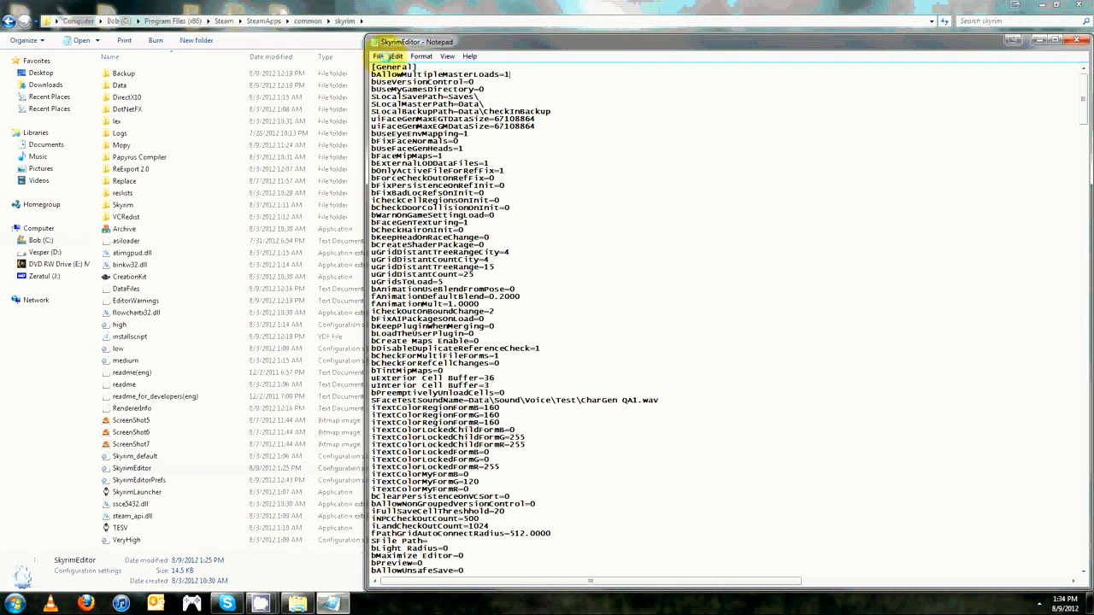
# - Save the SkyrimEditor file and close it along with the skyrim folder window
pyautogui.click(379, 55)
pyautogui.click(395, 96)
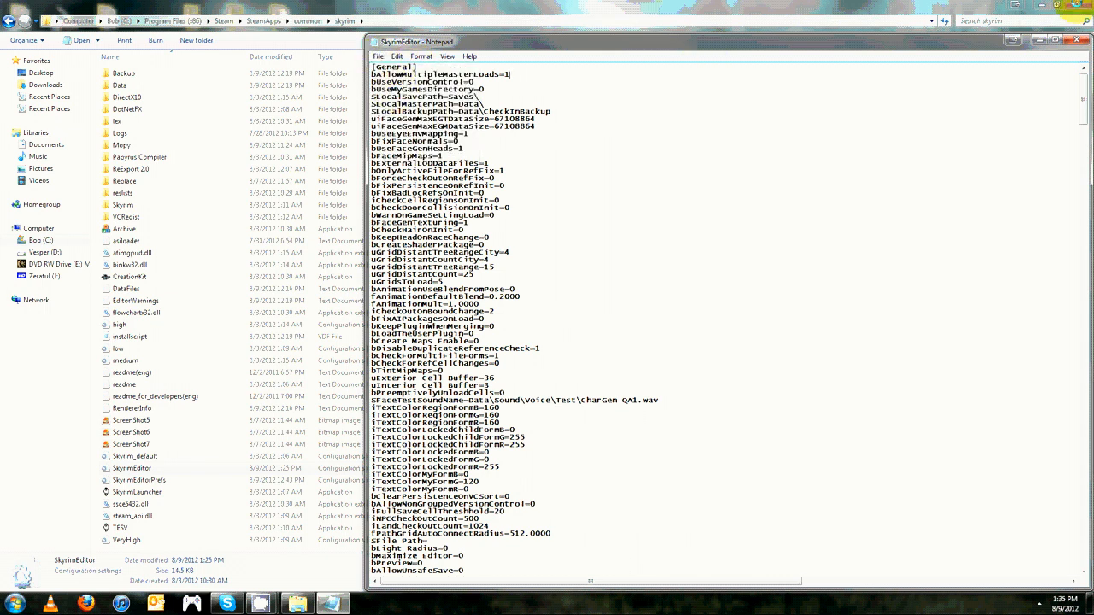
pyautogui.click(1079, 40)
pyautogui.click(1079, 5)
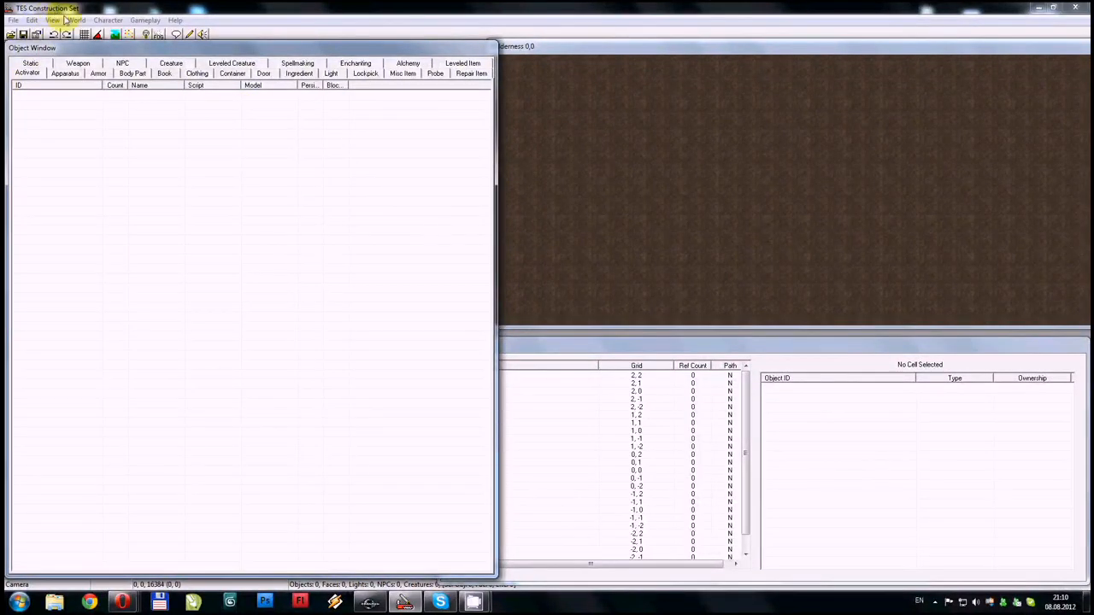
# - In the TES Construction Set, load the Tribunal.esm and Bloodmoon.esm master files, continuing past every loading warning
pyautogui.click(12, 35)
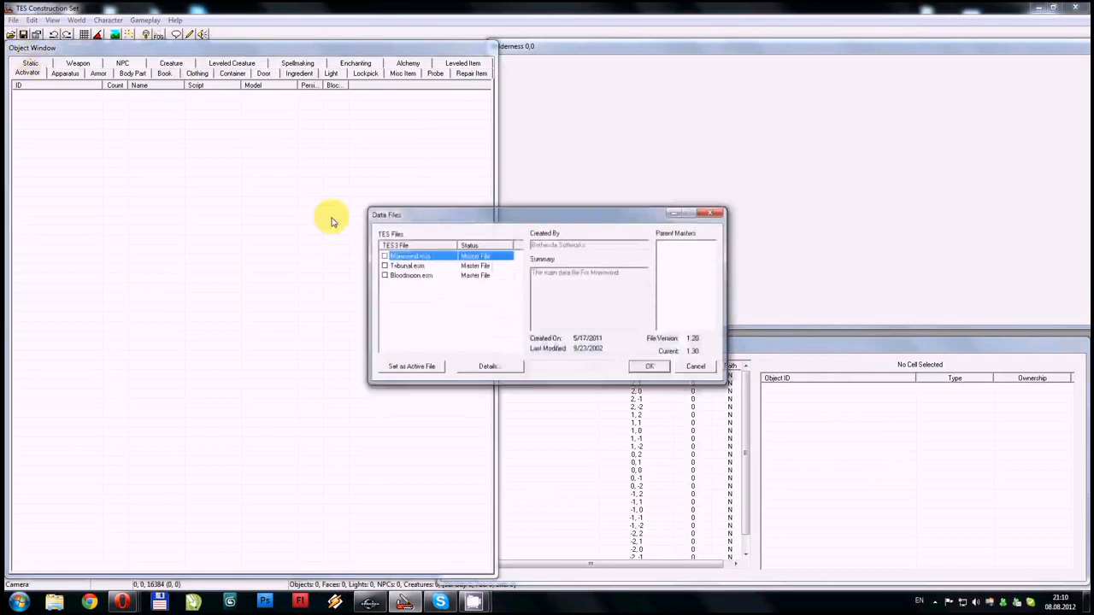
pyautogui.doubleClick(407, 266)
pyautogui.doubleClick(409, 275)
pyautogui.click(650, 367)
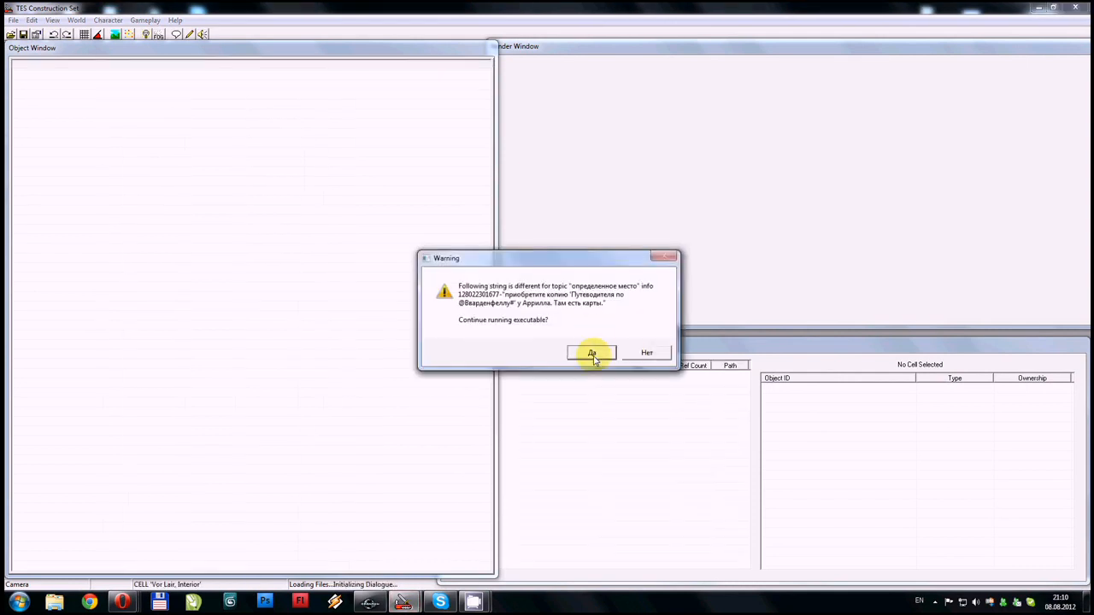
pyautogui.click(597, 362)
pyautogui.click(597, 363)
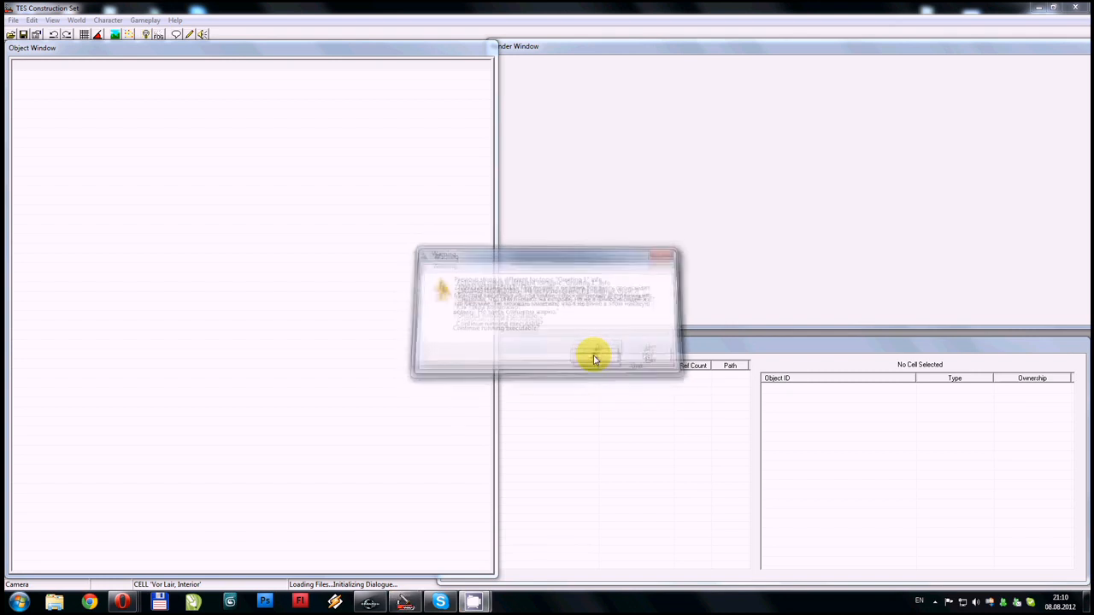
pyautogui.click(596, 360)
pyautogui.click(596, 359)
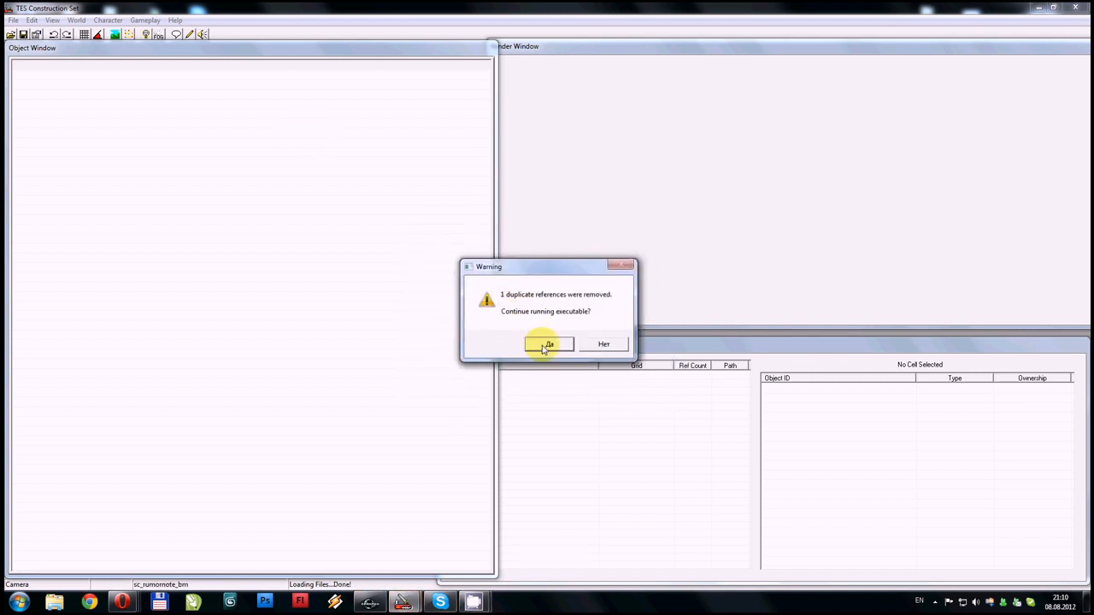
pyautogui.click(539, 342)
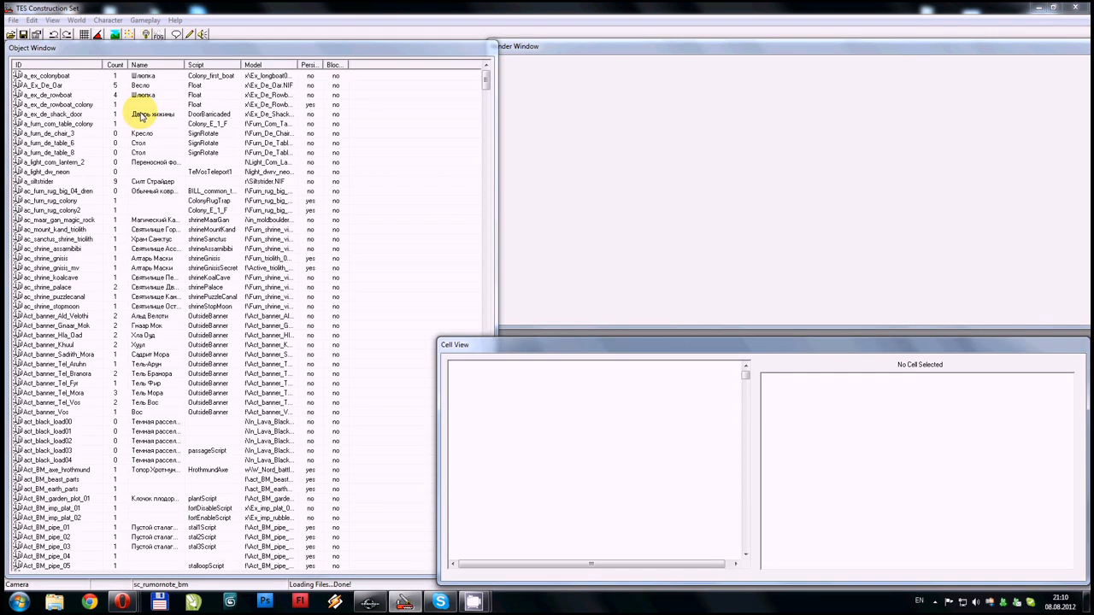
# - Show the NPC list in the Object Window and sort it by race
pyautogui.click(392, 43)
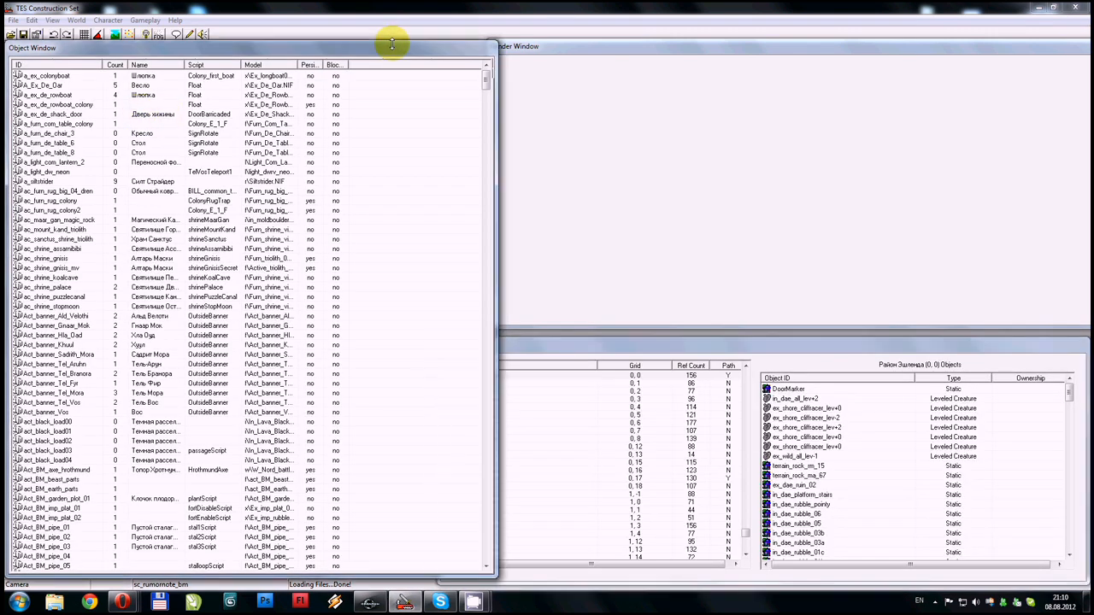
pyautogui.click(124, 66)
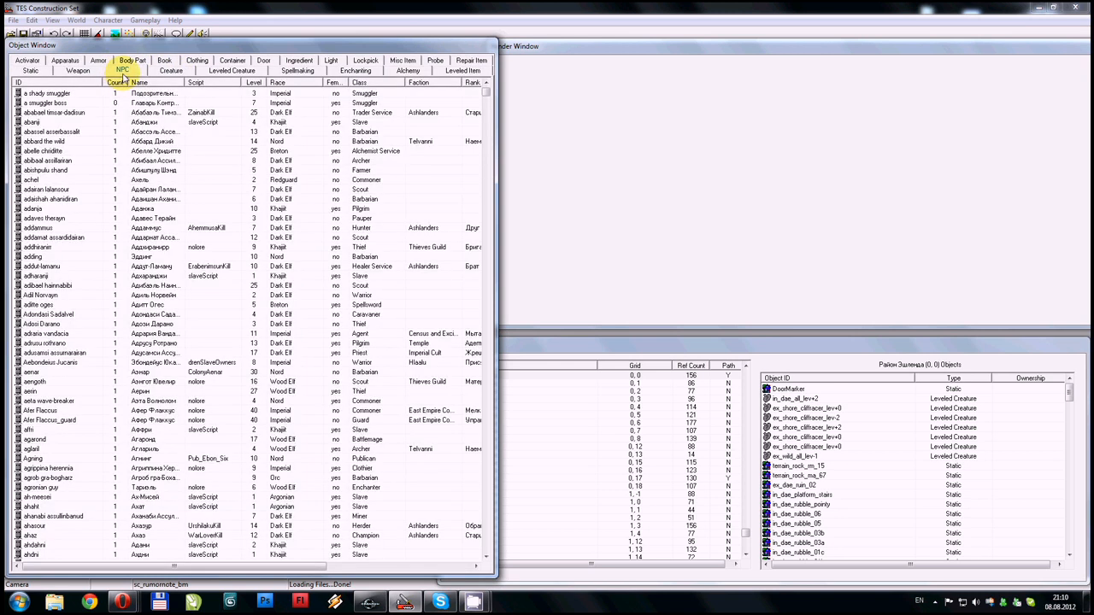
pyautogui.click(288, 82)
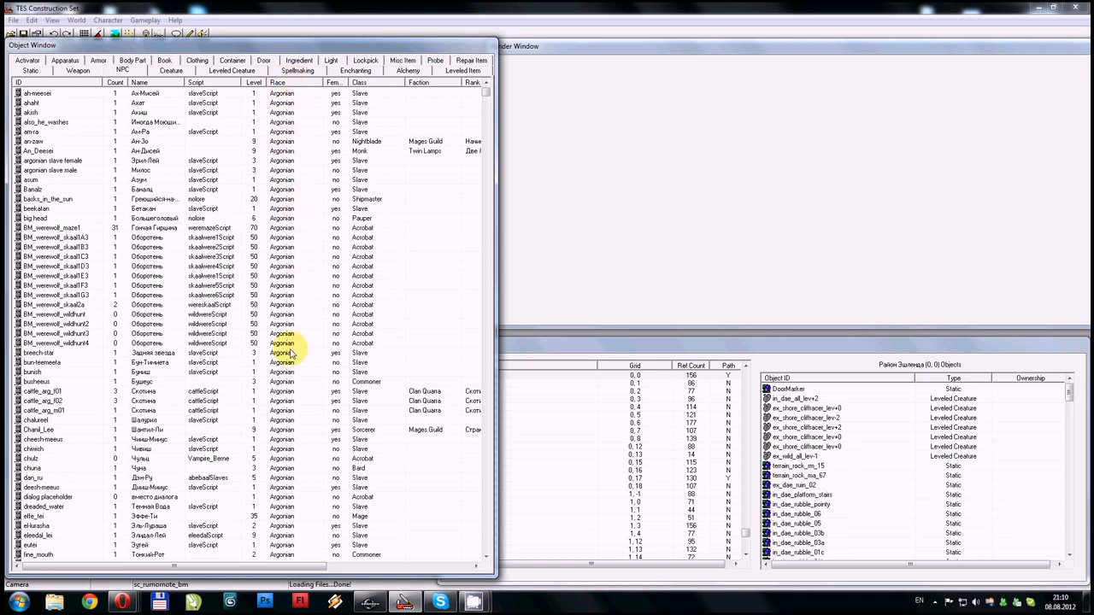
# - Locate the beginning of the Wood Elf entries in the NPC list
pyautogui.click(278, 160)
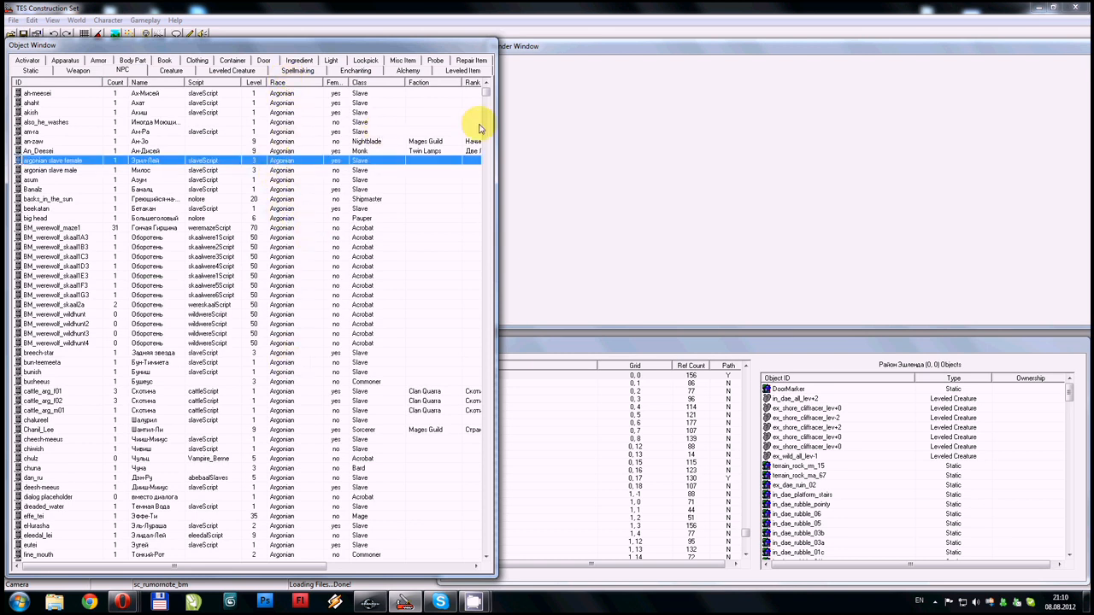
pyautogui.moveTo(485, 90); pyautogui.dragTo(484, 557)
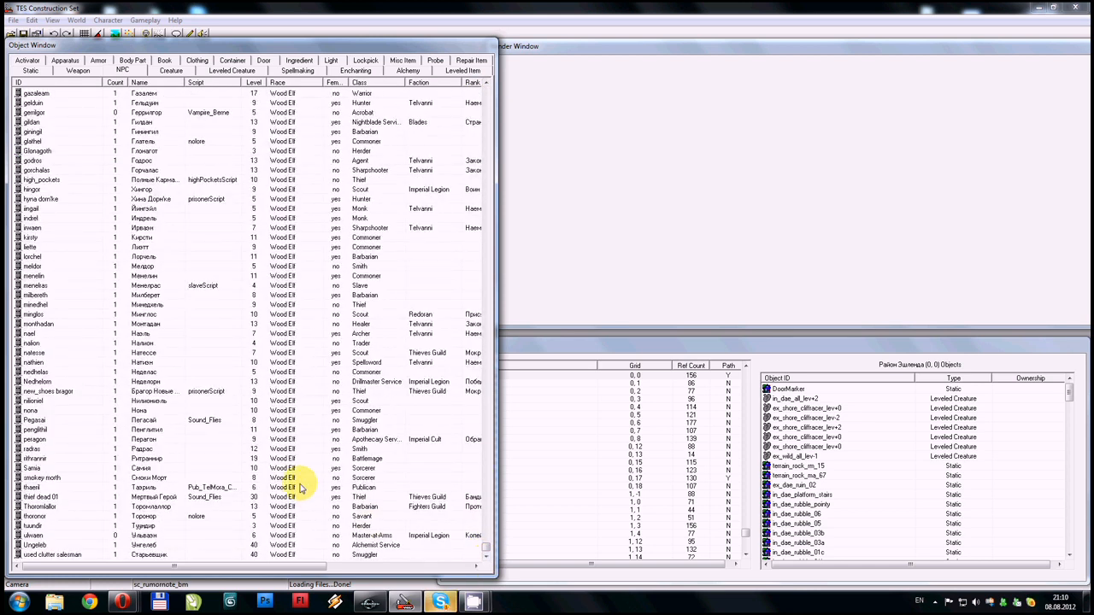
pyautogui.scroll(7, 290, 453)
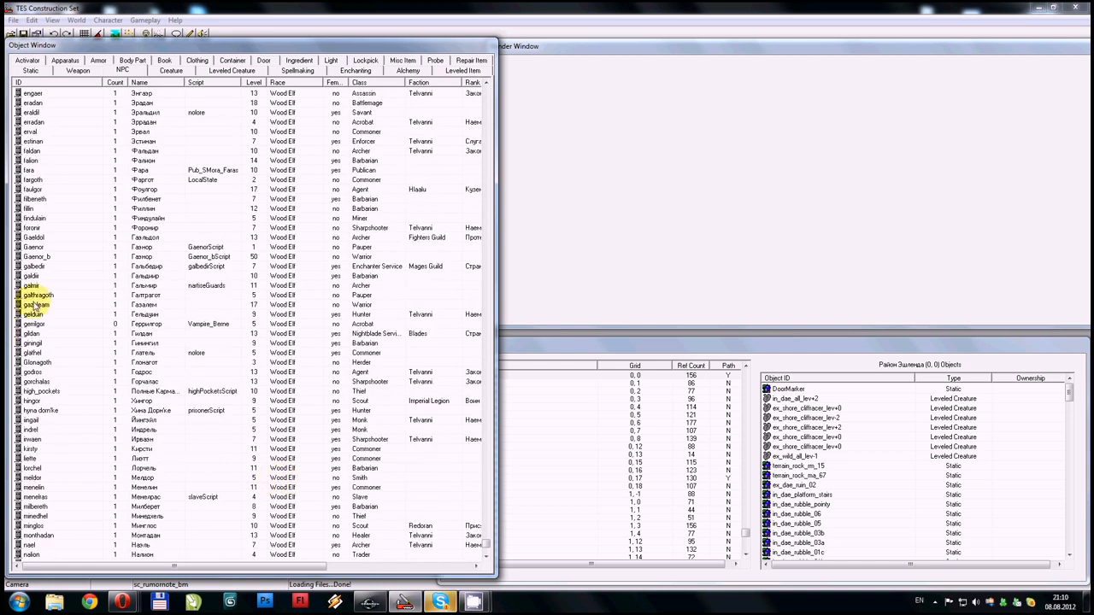
pyautogui.scroll(20, 308, 342)
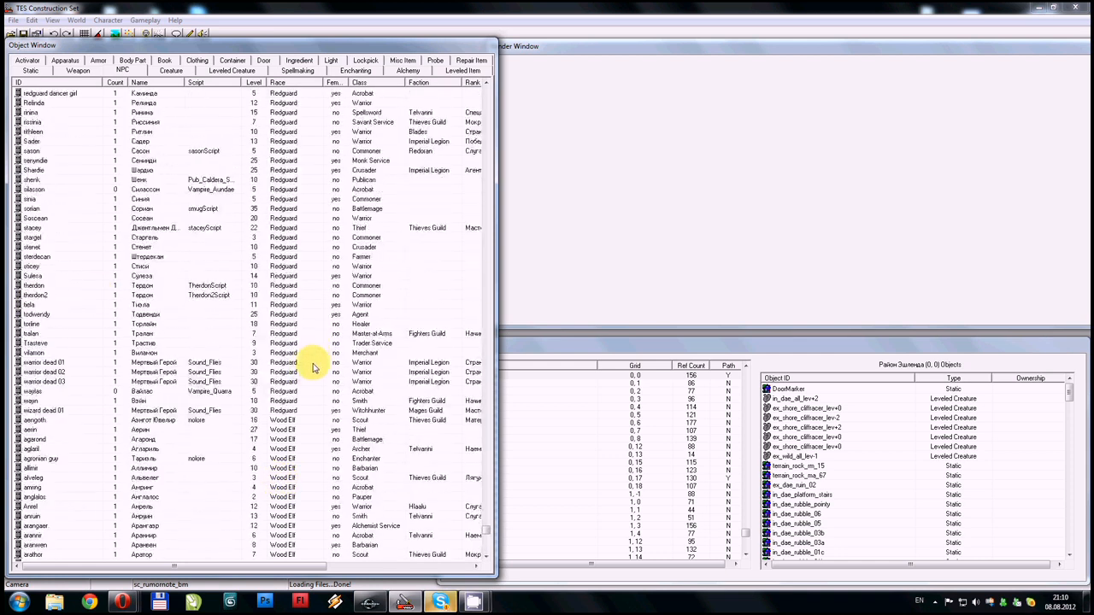
pyautogui.scroll(-5, 313, 368)
pyautogui.click(282, 277)
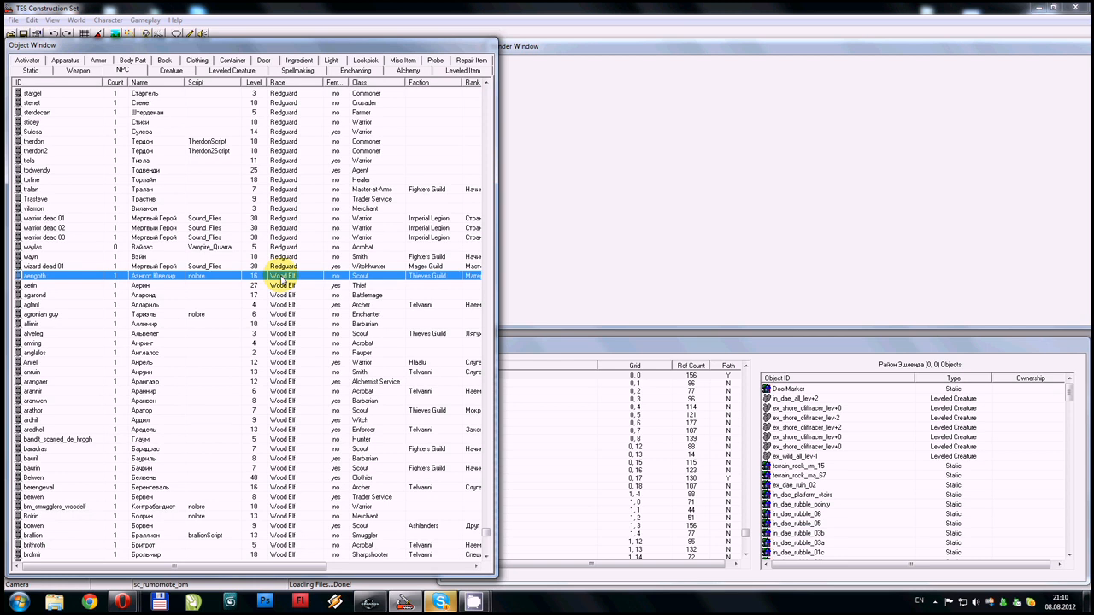
# - Find the NPC gildan among the Wood Elves and open its record
pyautogui.scroll(-10, 287, 282)
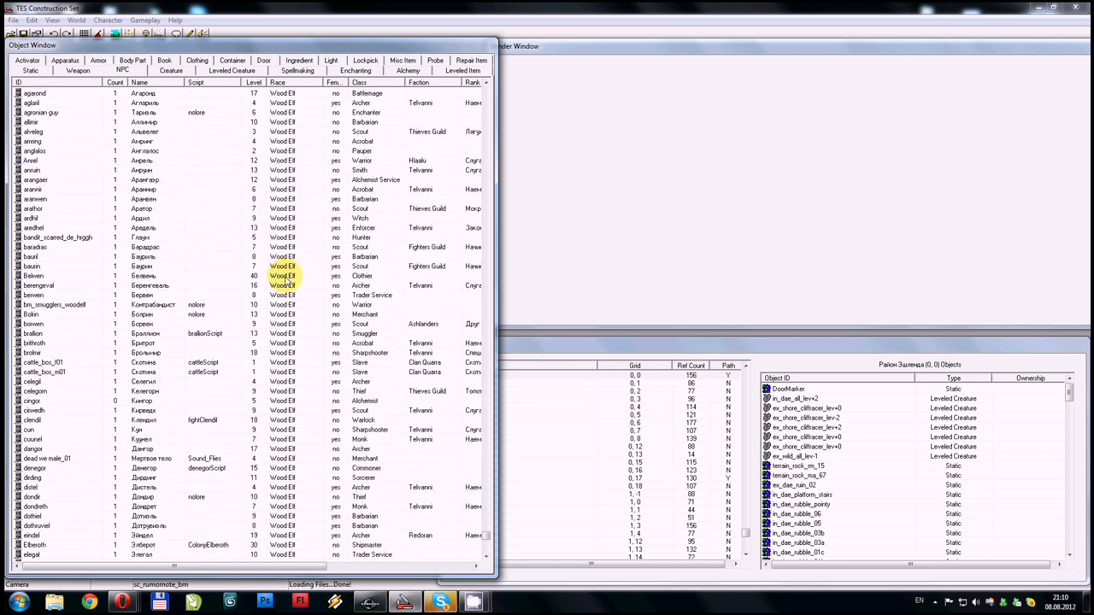
pyautogui.scroll(-6, 288, 282)
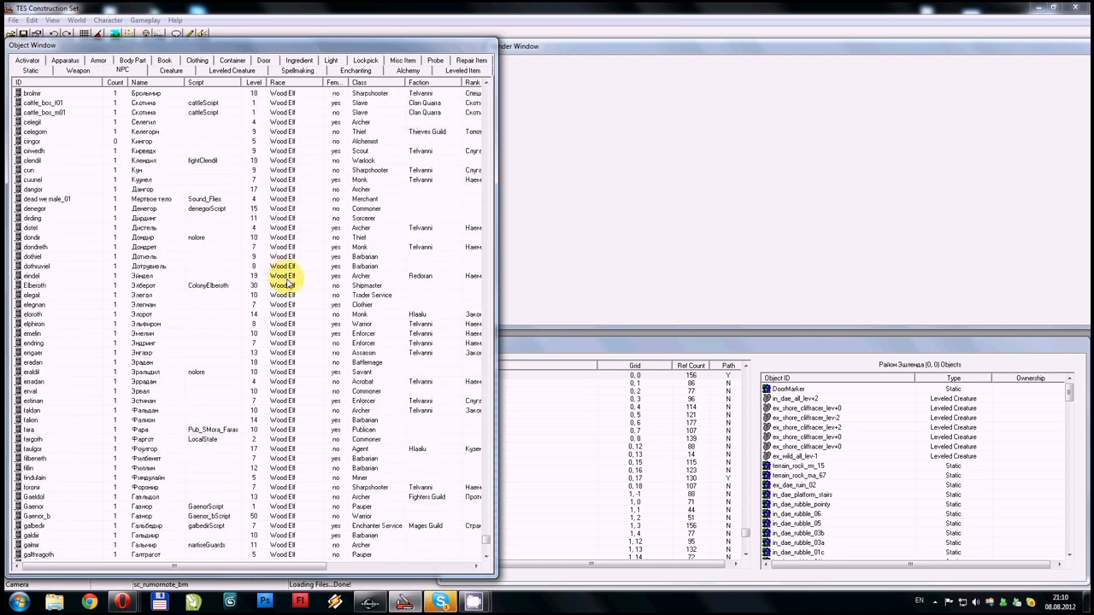
pyautogui.click(81, 515)
pyautogui.scroll(-2, 77, 522)
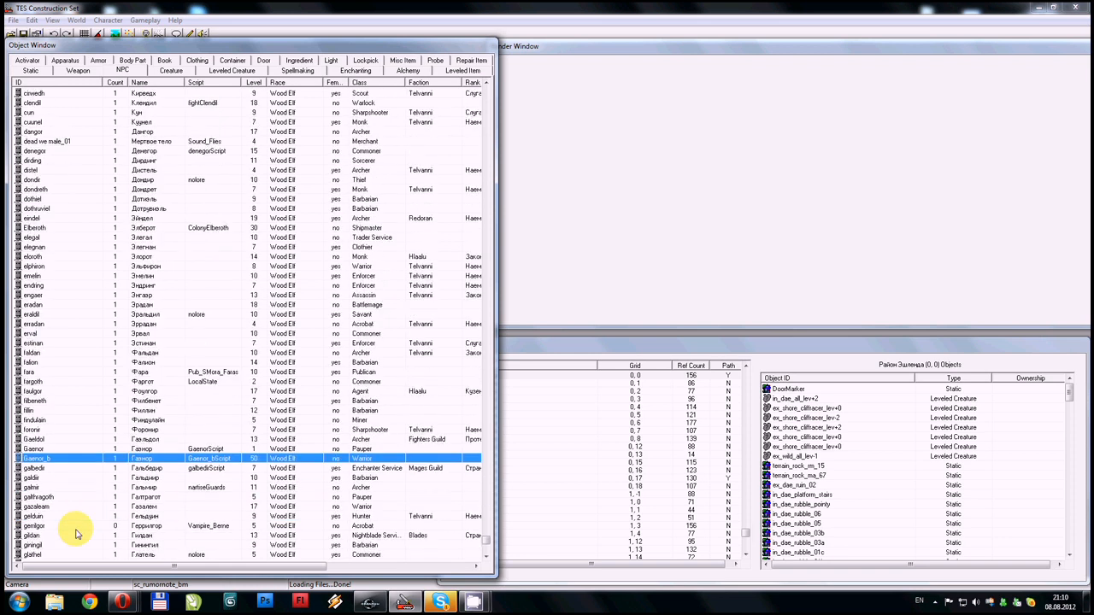
pyautogui.scroll(-1, 76, 535)
pyautogui.click(72, 516)
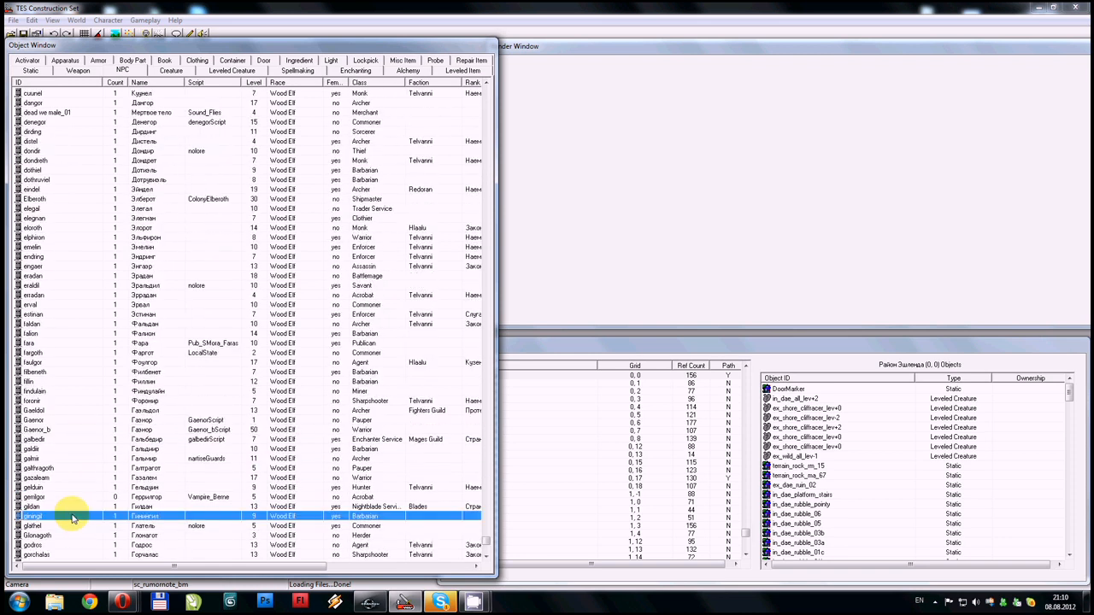
pyautogui.click(68, 507)
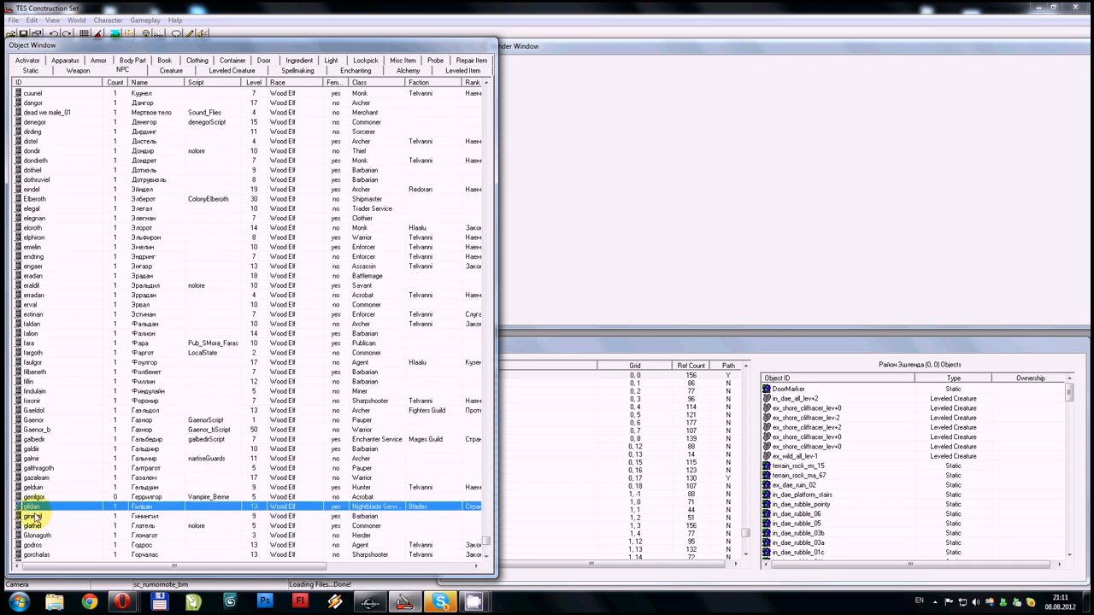
pyautogui.doubleClick(30, 508)
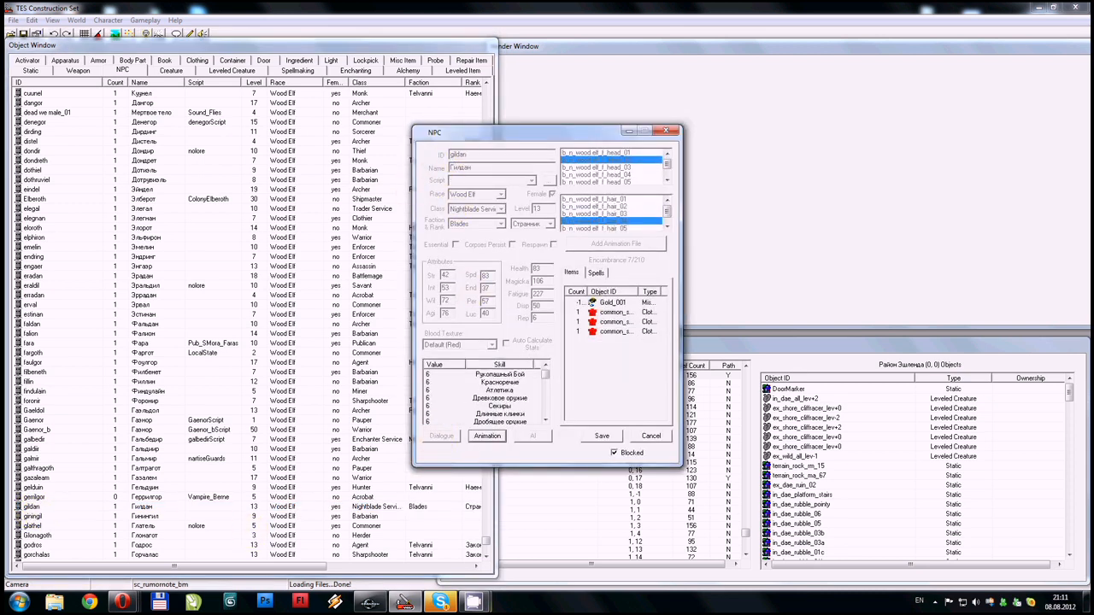
# - Switch to the Creation Kit and check the Skyrim.esm and Morrowind_sk.esm entries in the data files list, leaving the loaded files as they are
pyautogui.click(369, 601)
pyautogui.click(213, 154)
pyautogui.click(30, 34)
pyautogui.click(383, 256)
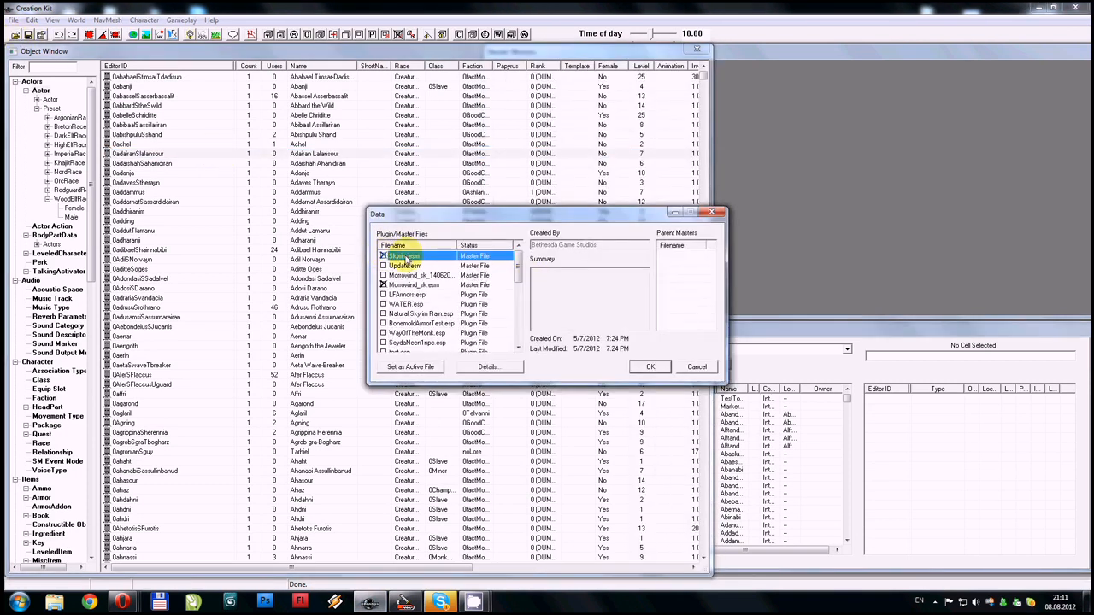
pyautogui.click(398, 285)
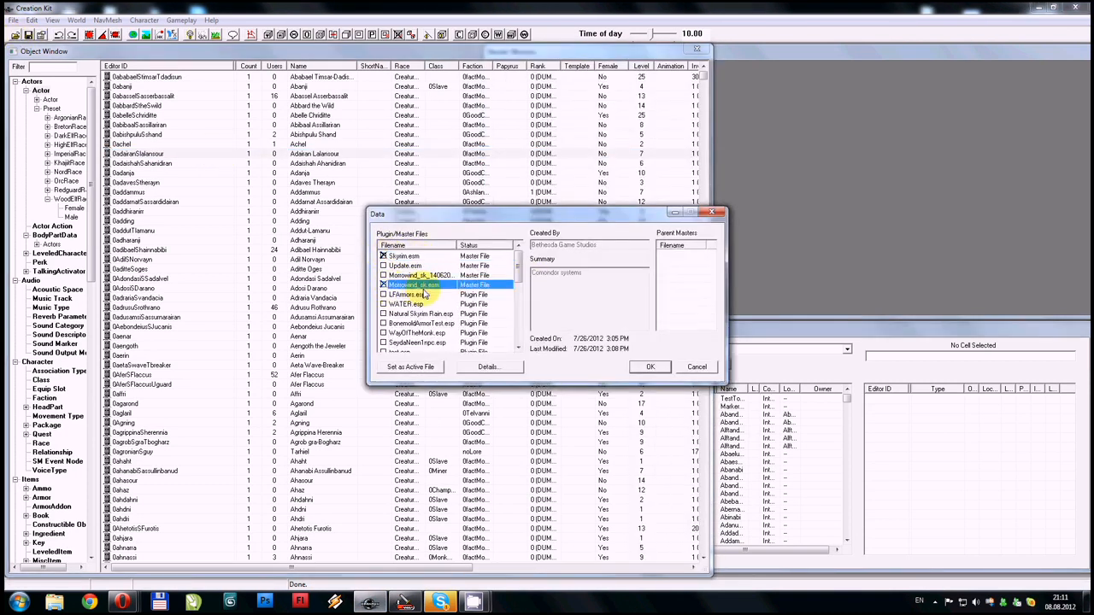
pyautogui.click(711, 213)
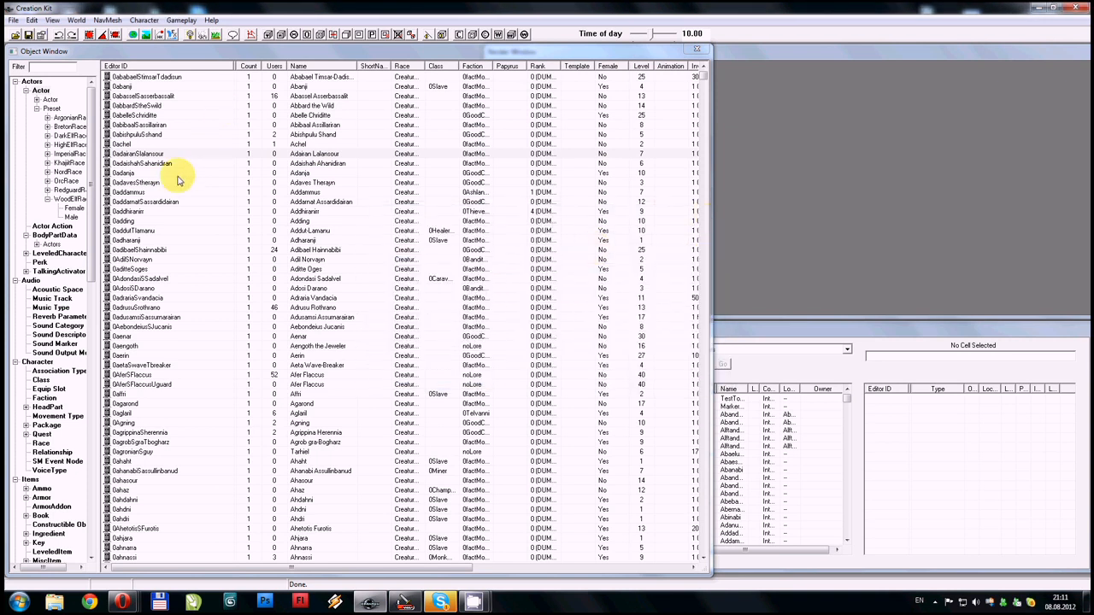
# - Filter the actor list for gildan and compare the matching actor with the NPC record in the Construction Set
pyautogui.click(43, 90)
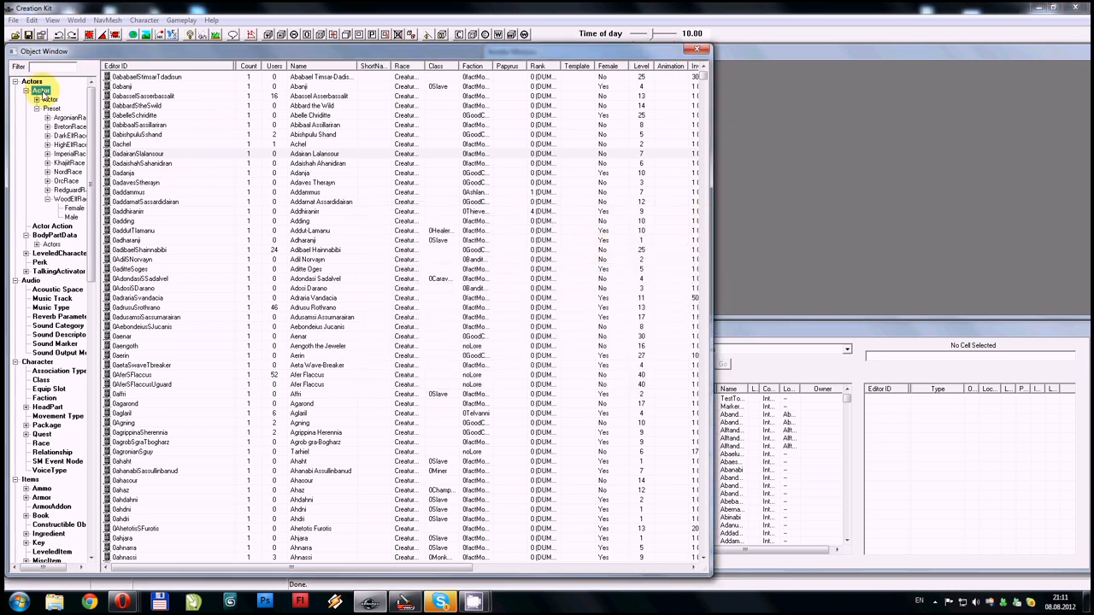
pyautogui.click(288, 164)
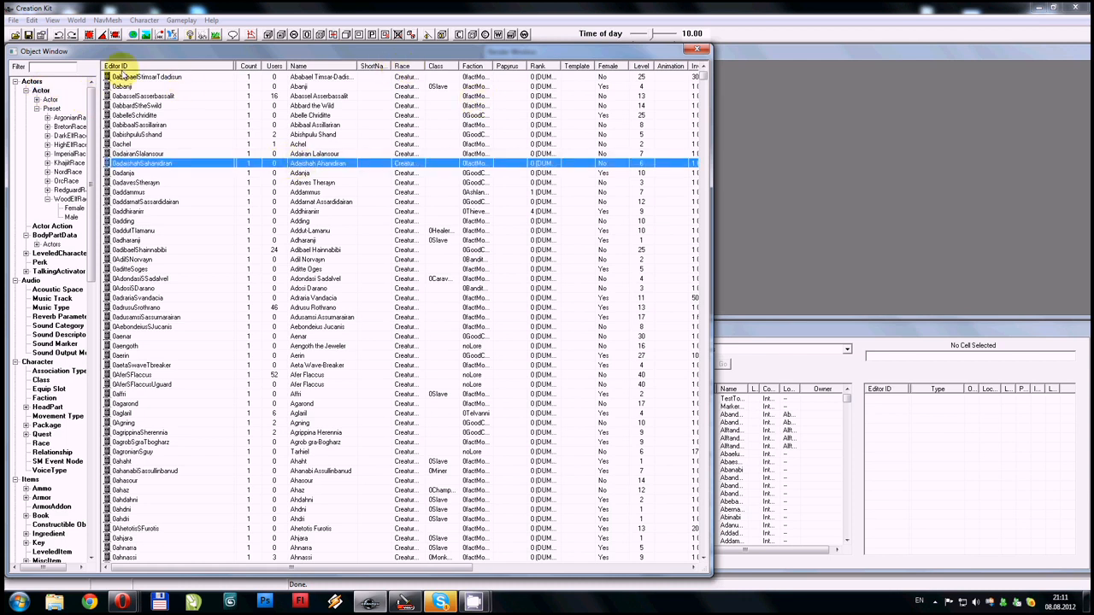
pyautogui.click(56, 68)
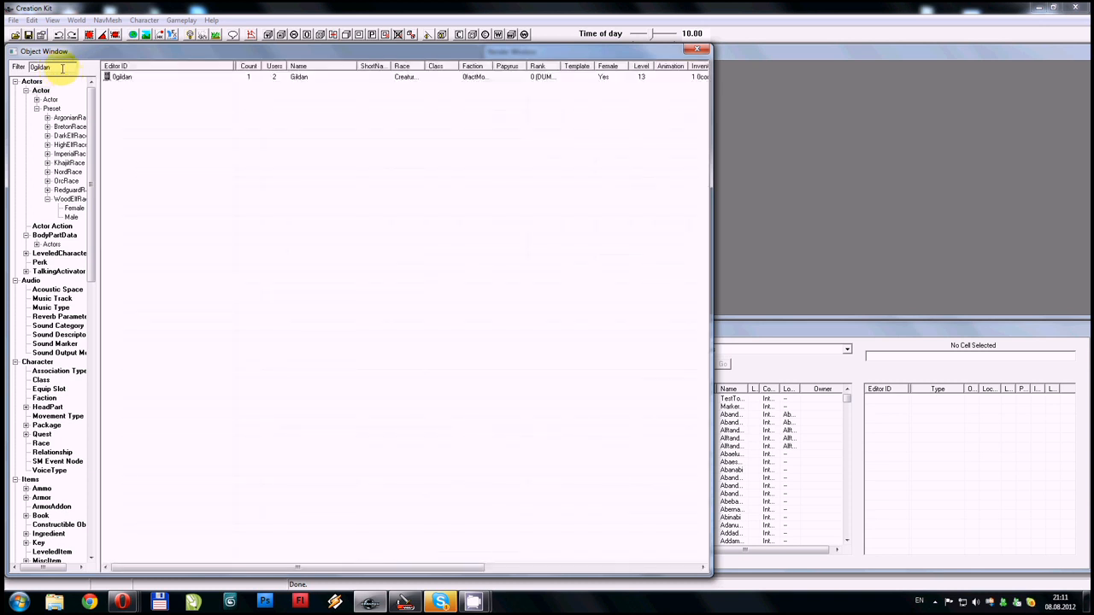
pyautogui.click(52, 108)
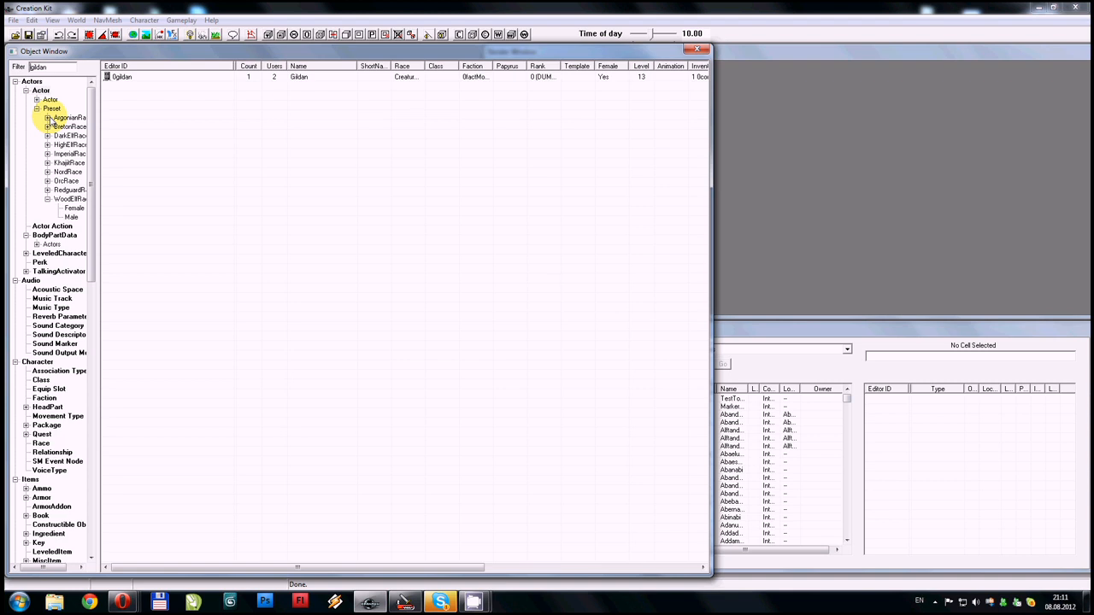
pyautogui.click(120, 78)
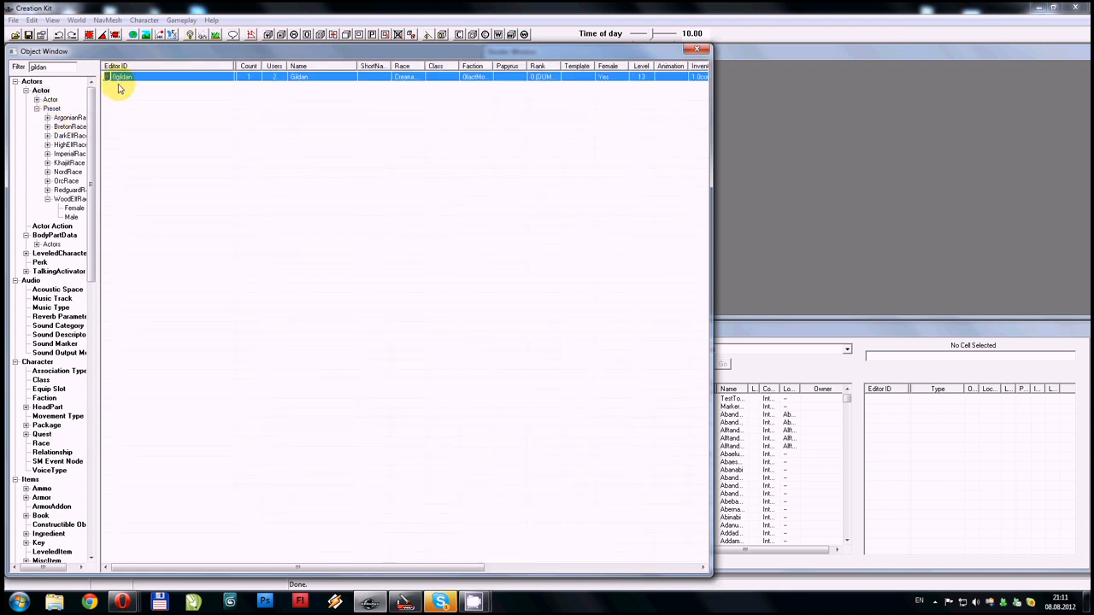
pyautogui.click(404, 598)
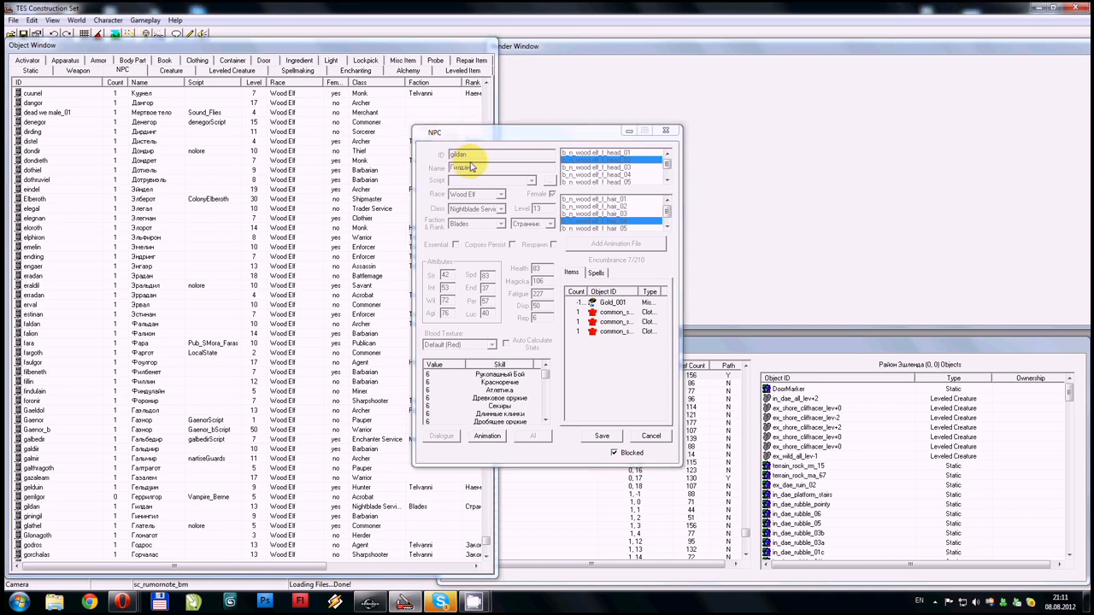
pyautogui.click(410, 601)
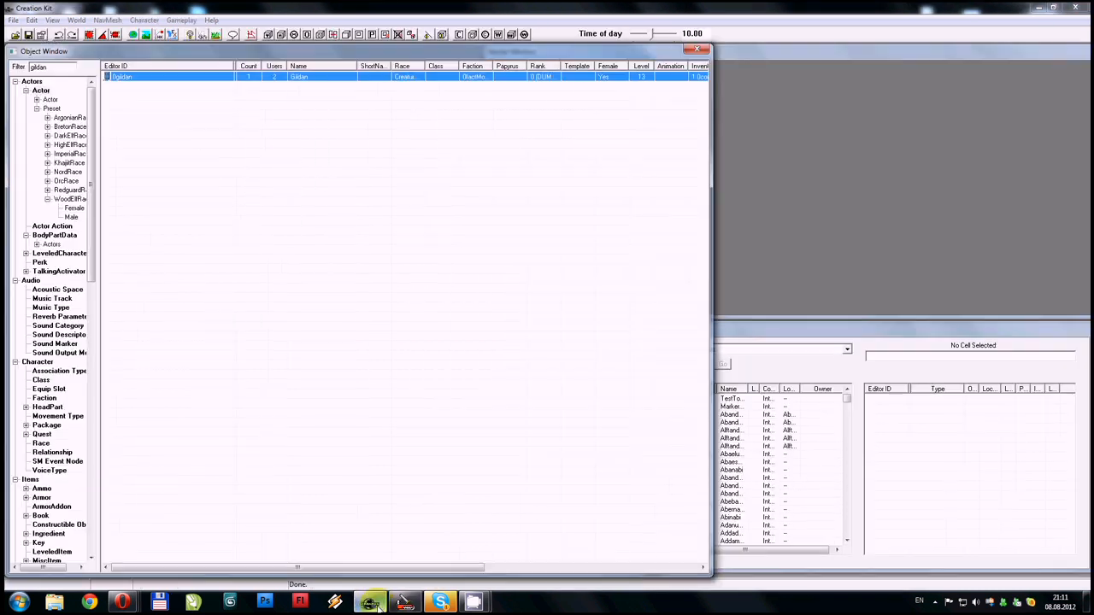
# - Open the Gildan actor in the Creation Kit, mark it Unique and set its race to WoodElfRace, matching the Construction Set record
pyautogui.click(288, 91)
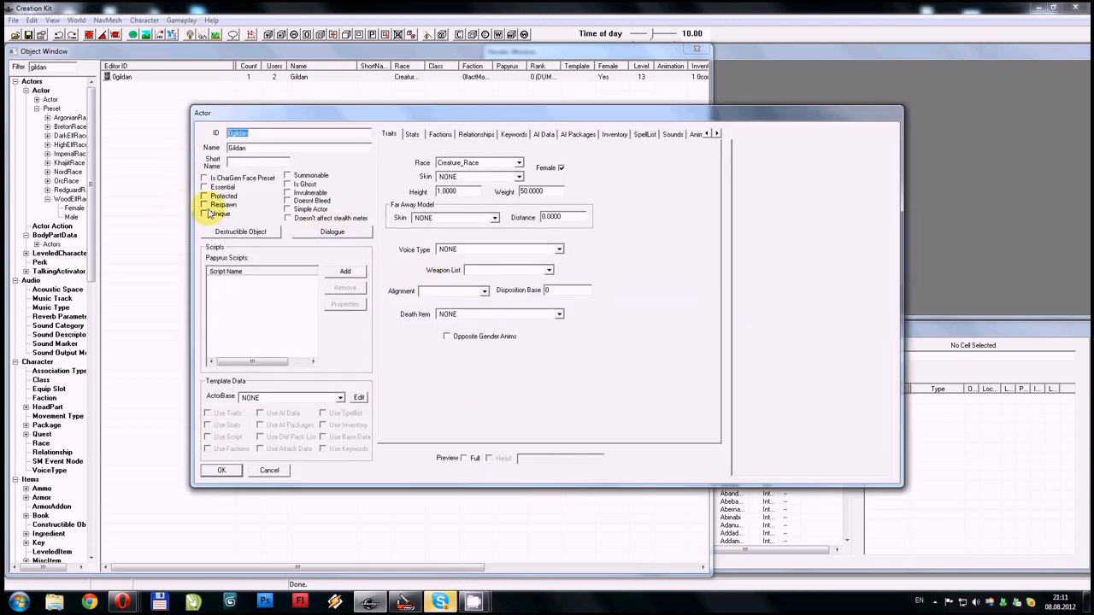
pyautogui.click(518, 163)
pyautogui.moveTo(544, 187); pyautogui.dragTo(544, 221)
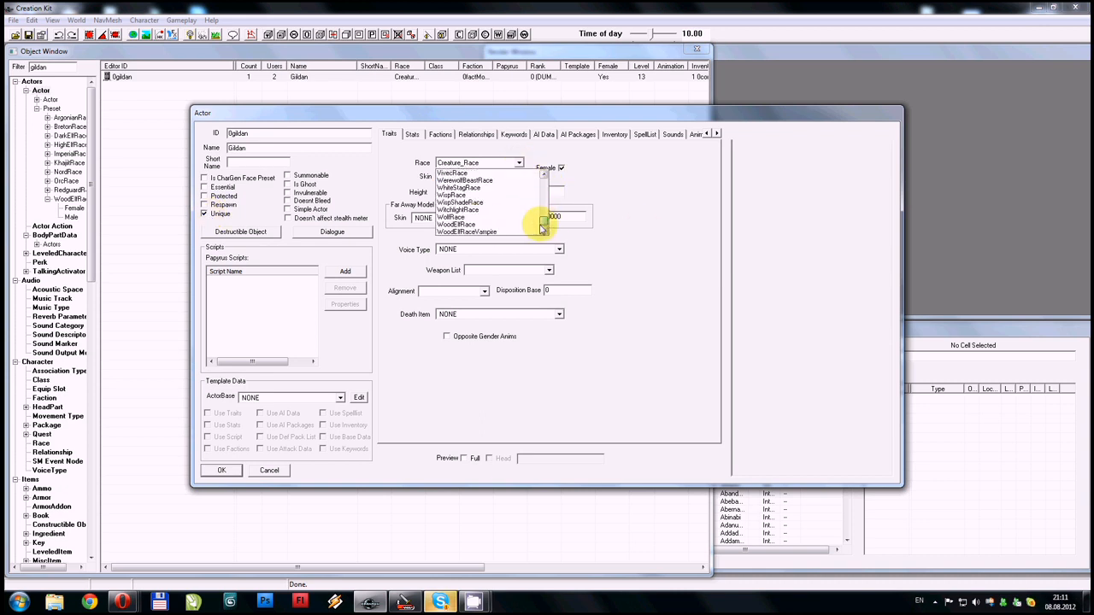
pyautogui.click(468, 224)
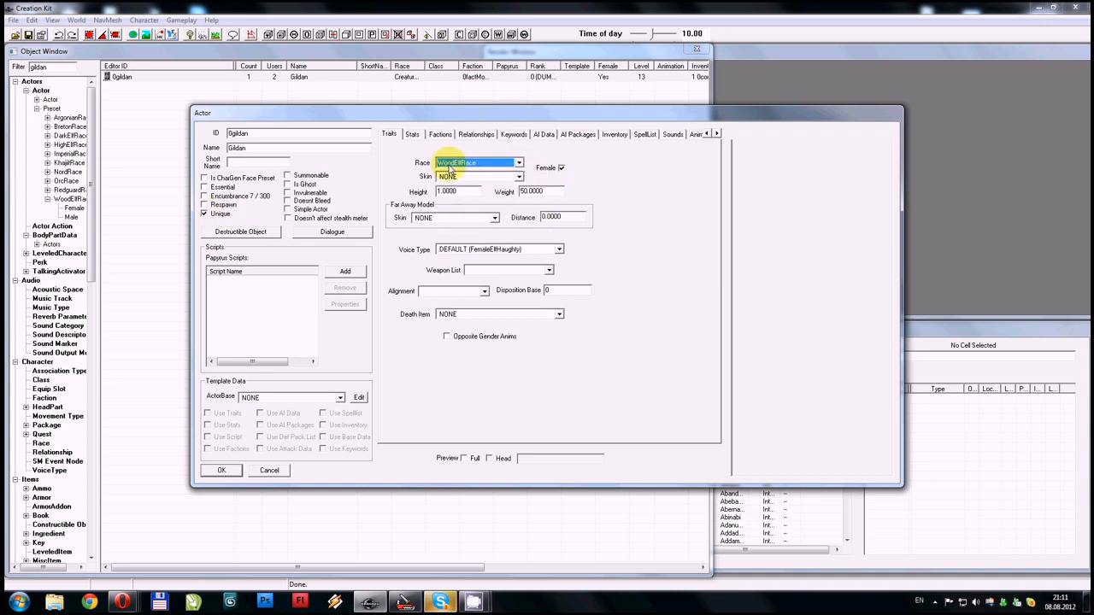
pyautogui.click(406, 600)
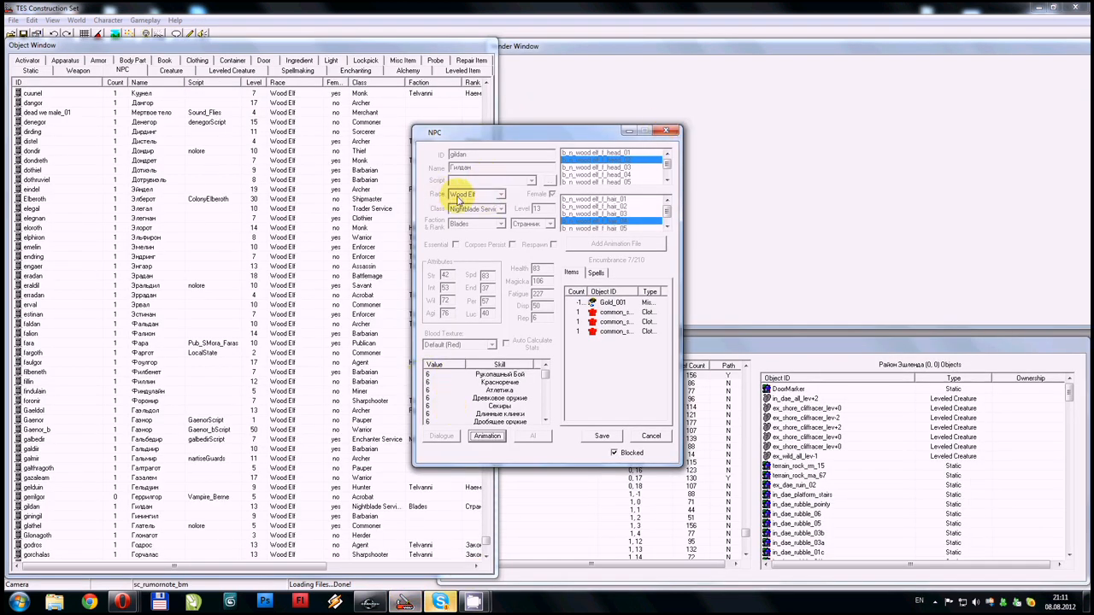
pyautogui.click(368, 602)
# - Set Gildan's voice type to FemaleElfHaughty and save the actor
pyautogui.click(518, 249)
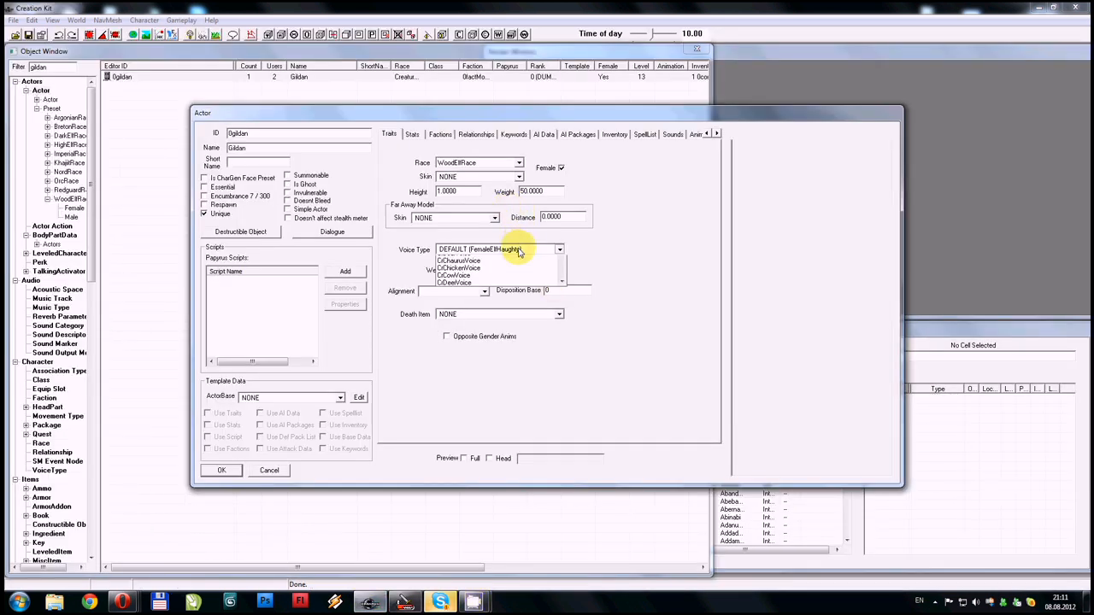
pyautogui.moveTo(559, 264); pyautogui.dragTo(560, 289)
pyautogui.scroll(1, 494, 287)
pyautogui.click(485, 274)
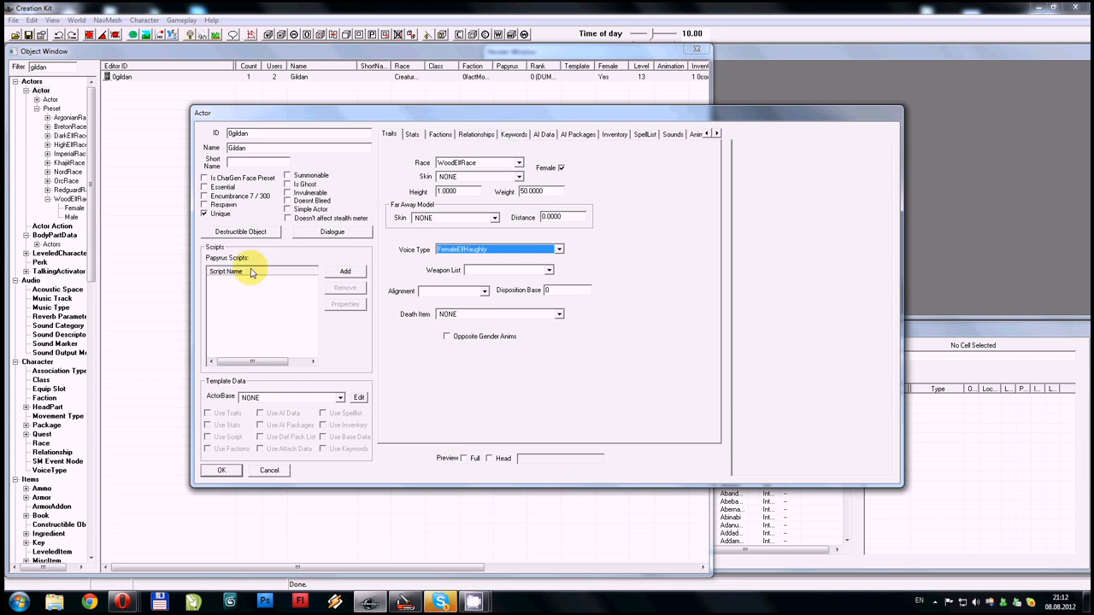
pyautogui.click(224, 470)
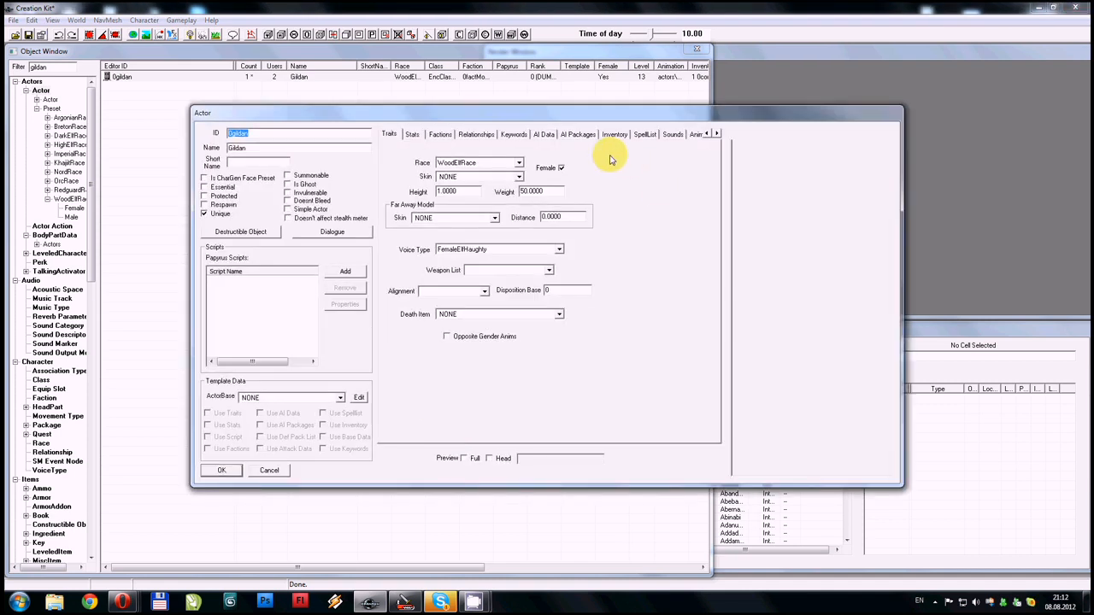
# - Turn on automatic stat calculation for Gildan and set the level to 26 and the speed to 100
pyautogui.click(412, 138)
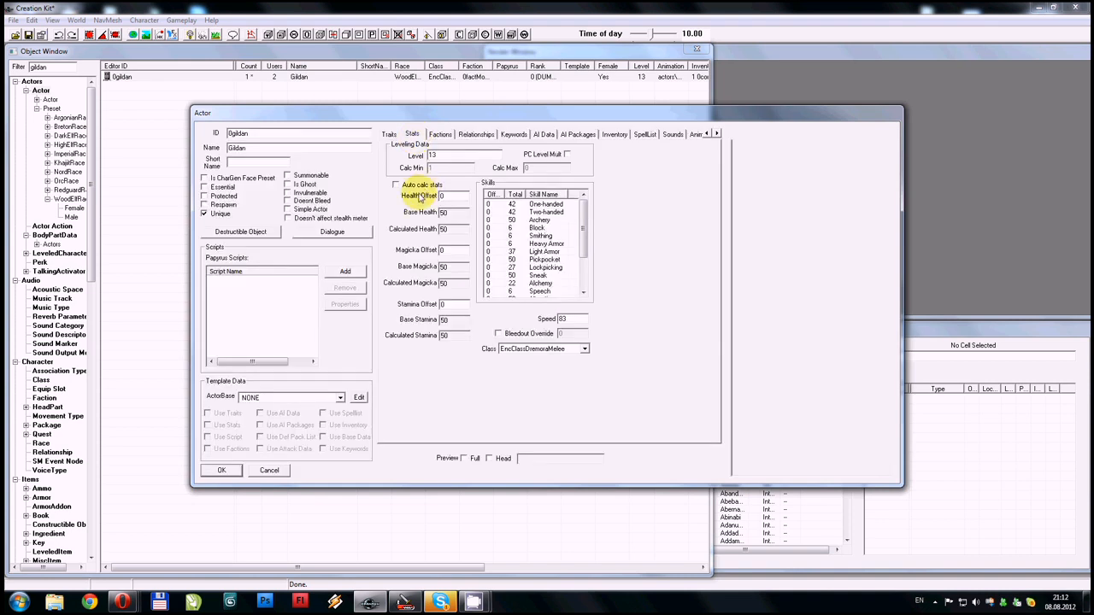
pyautogui.click(416, 187)
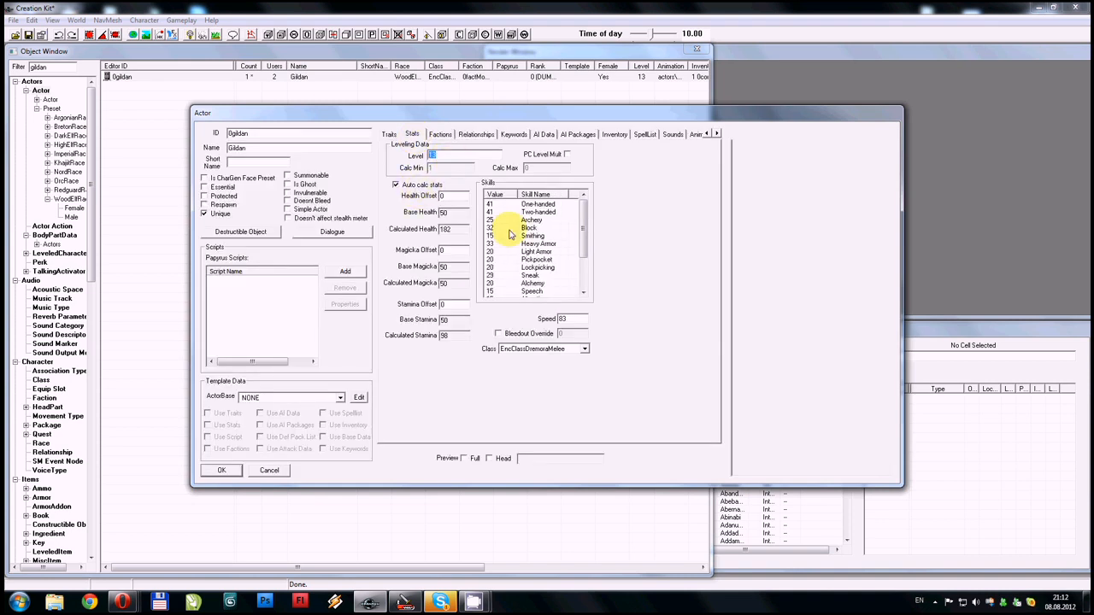
pyautogui.doubleClick(429, 158)
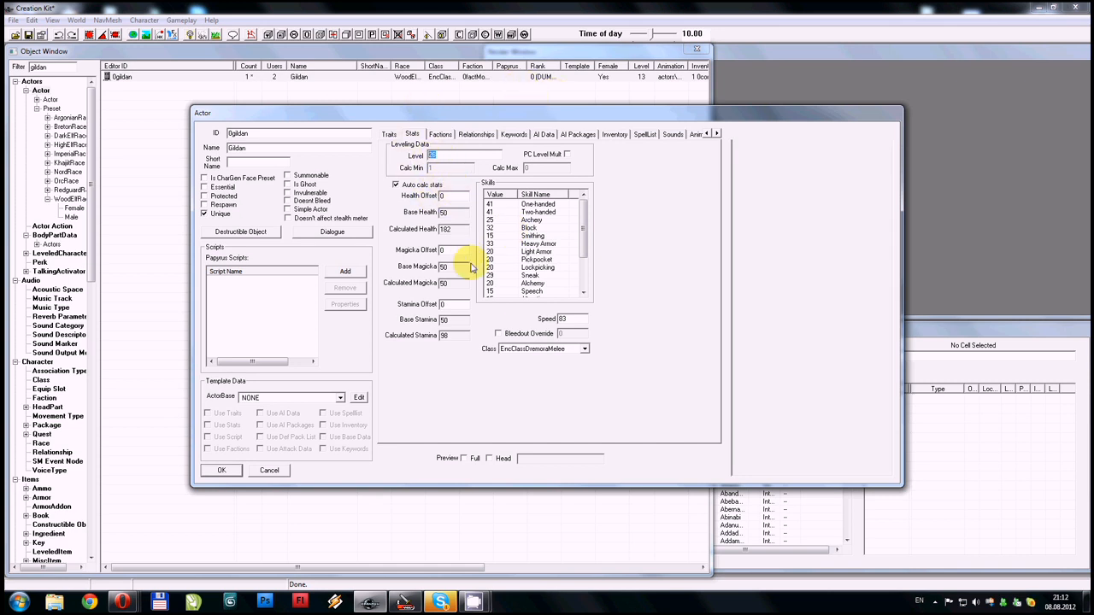
pyautogui.doubleClick(571, 320)
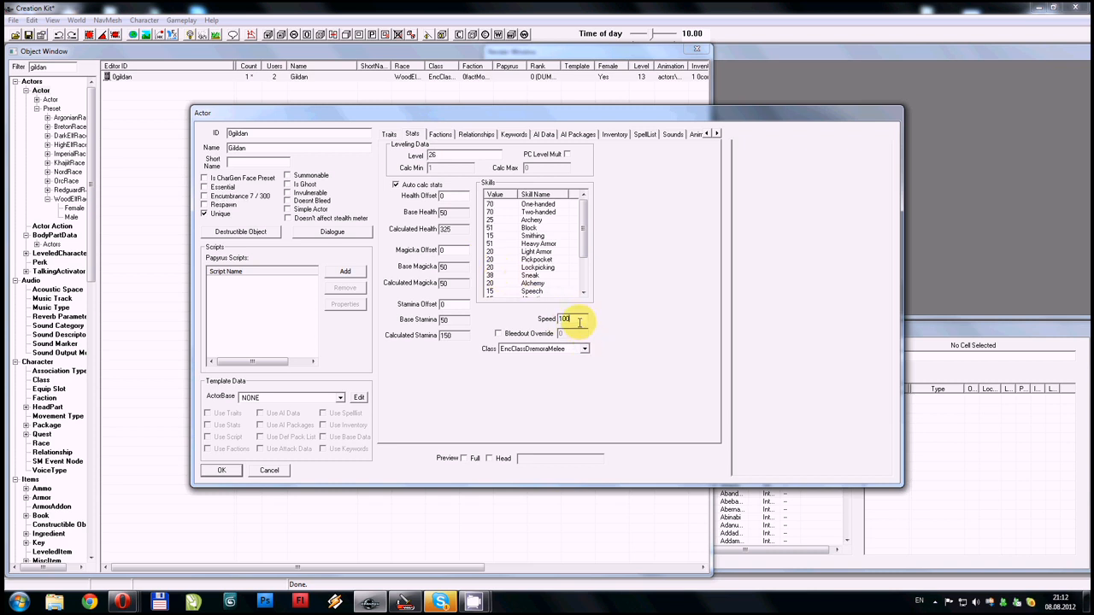
pyautogui.click(554, 285)
pyautogui.doubleClick(566, 318)
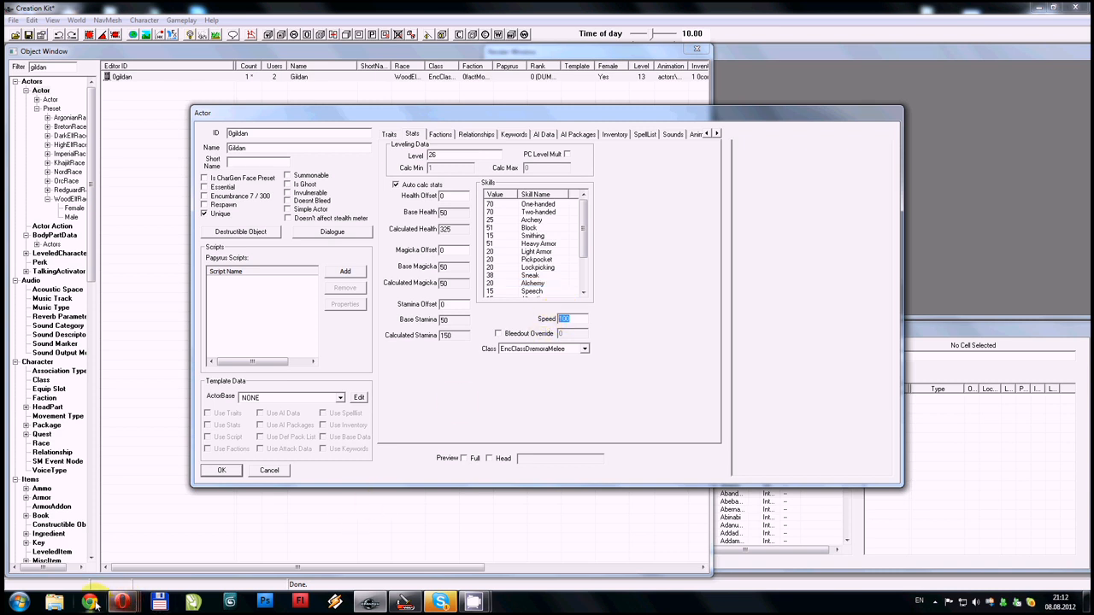
# - Switch to Chrome, look up gildan on the UESP wiki, open the portrait in a new tab and check the listed class
pyautogui.click(92, 602)
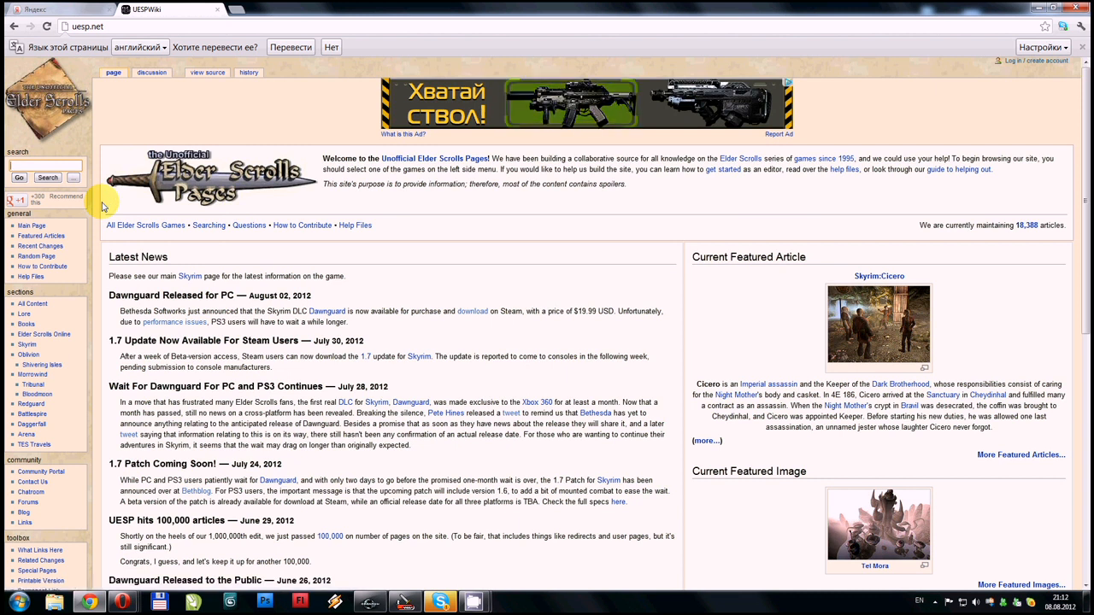
pyautogui.write('gildan')
pyautogui.press('Return')
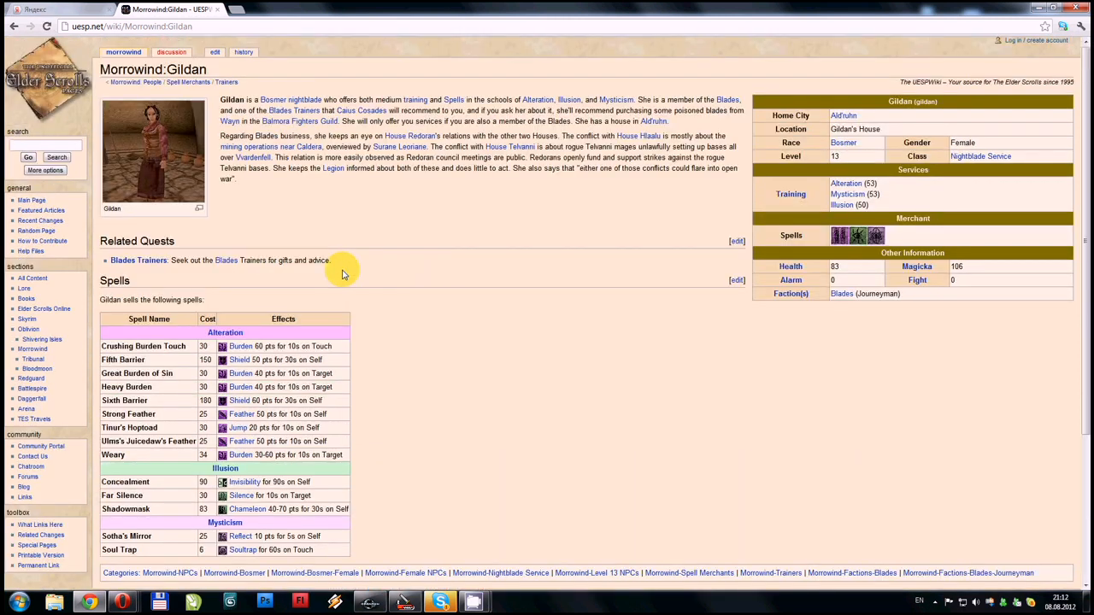
pyautogui.rightClick(151, 147)
pyautogui.click(181, 155)
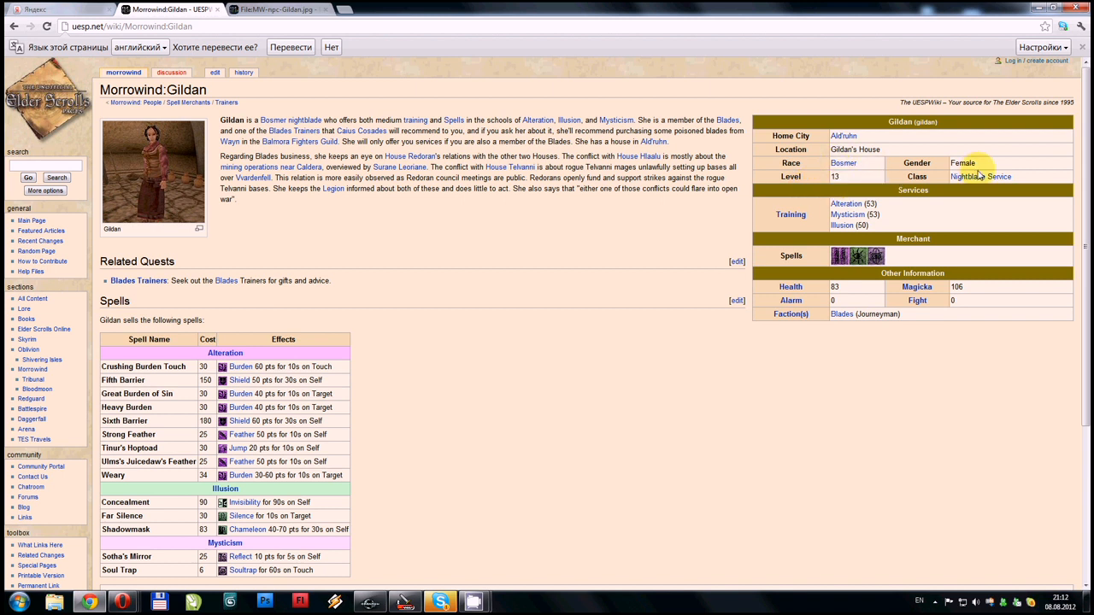
pyautogui.moveTo(949, 176); pyautogui.dragTo(1020, 181)
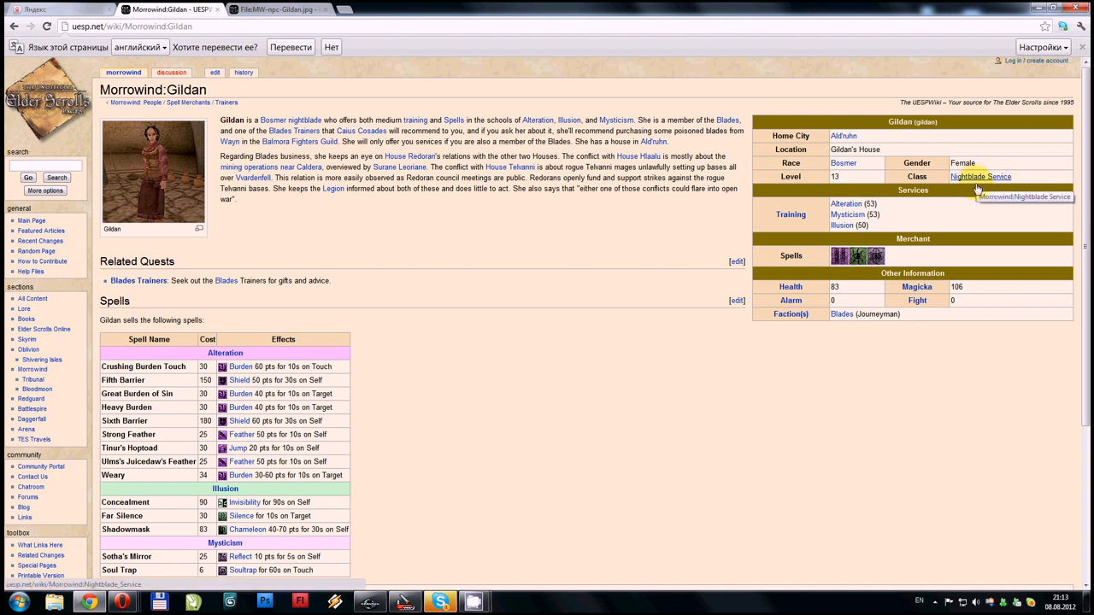
# - Return to the Creation Kit, set Gildan's class to VendorSpells and the speed to 100
pyautogui.click(371, 603)
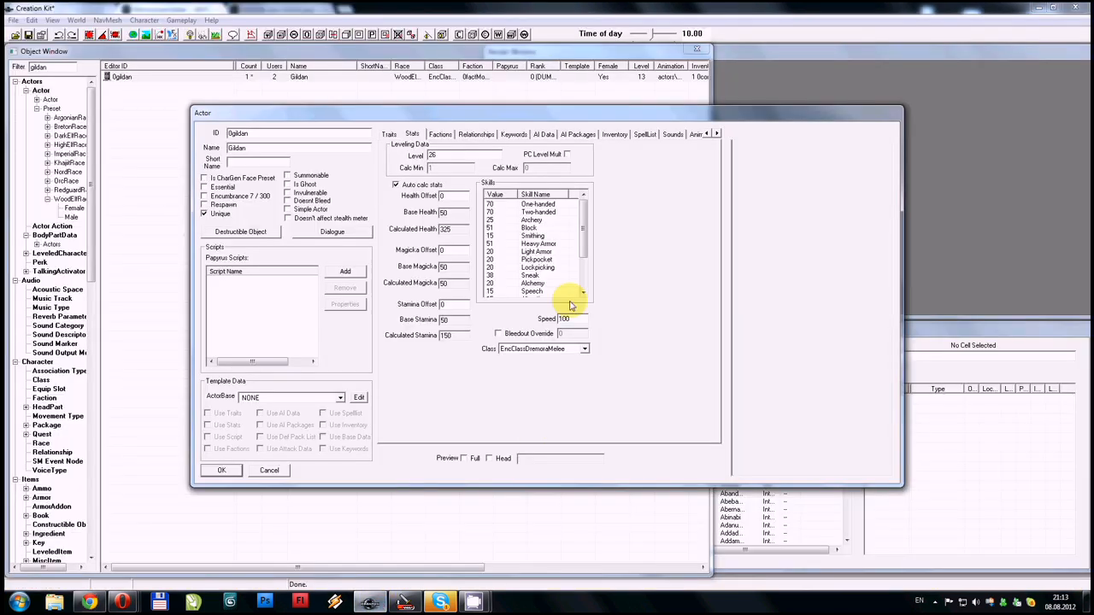
pyautogui.click(585, 349)
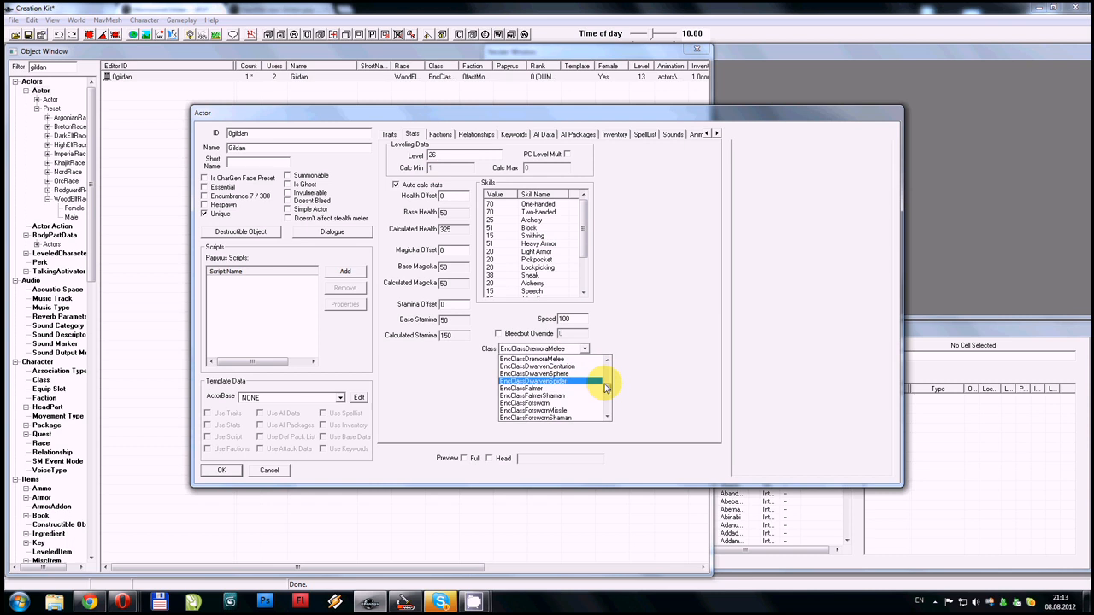
pyautogui.moveTo(609, 389); pyautogui.dragTo(613, 414)
pyautogui.scroll(1, 570, 408)
pyautogui.scroll(-1, 570, 412)
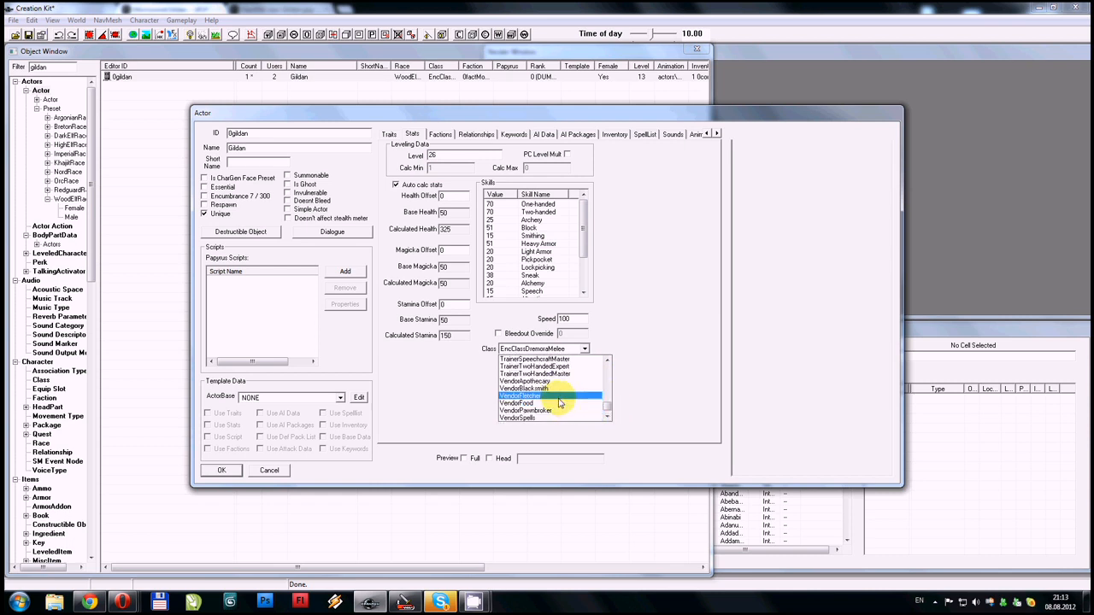
pyautogui.click(545, 397)
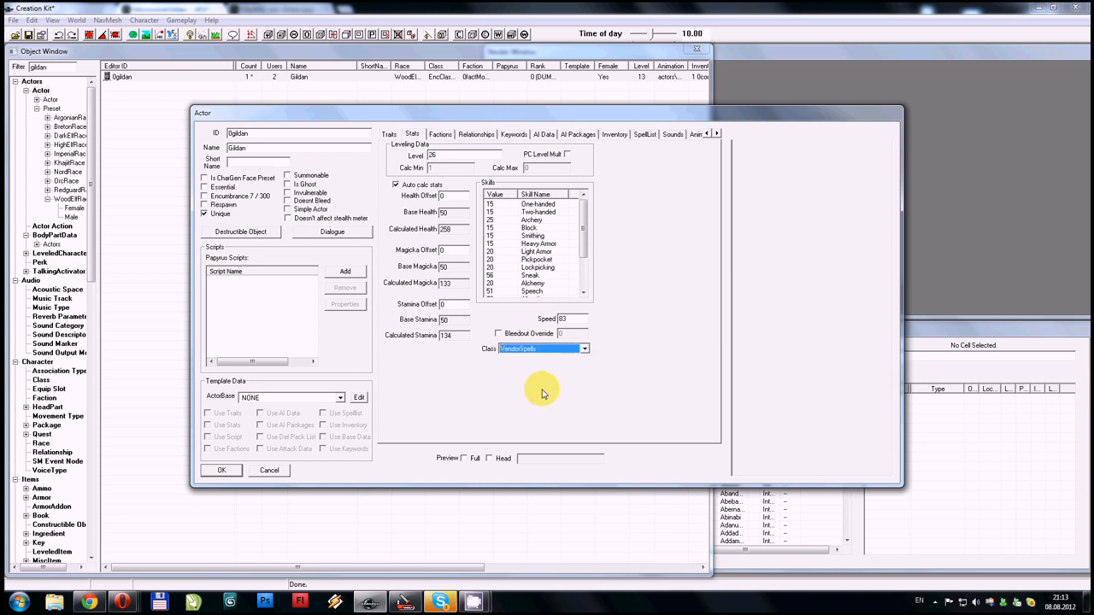
pyautogui.doubleClick(572, 320)
pyautogui.write('1')
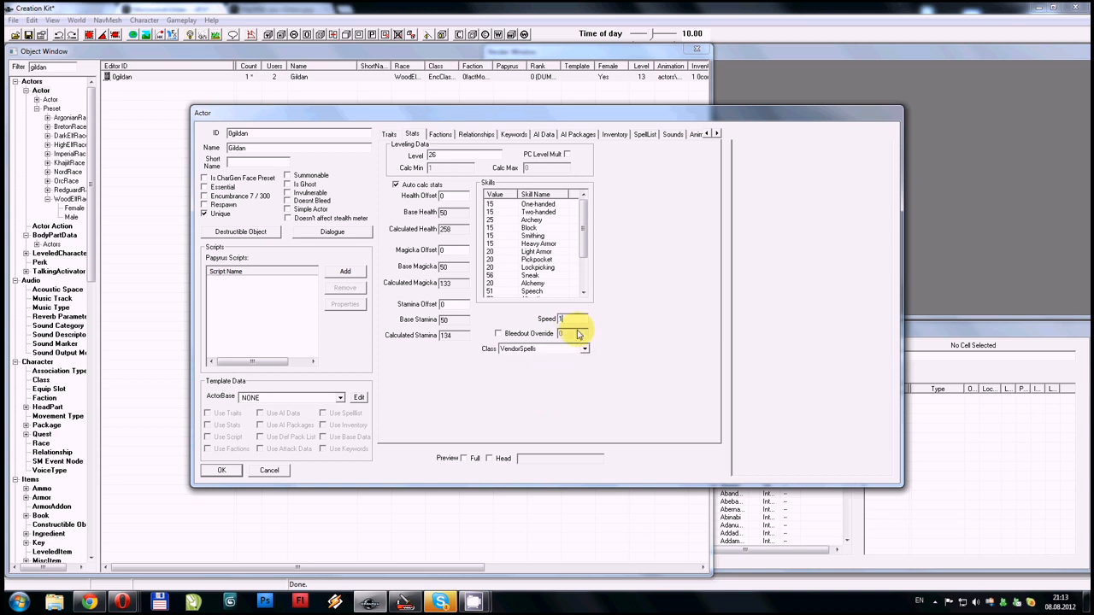
pyautogui.write('00')
pyautogui.click(472, 602)
pyautogui.click(410, 534)
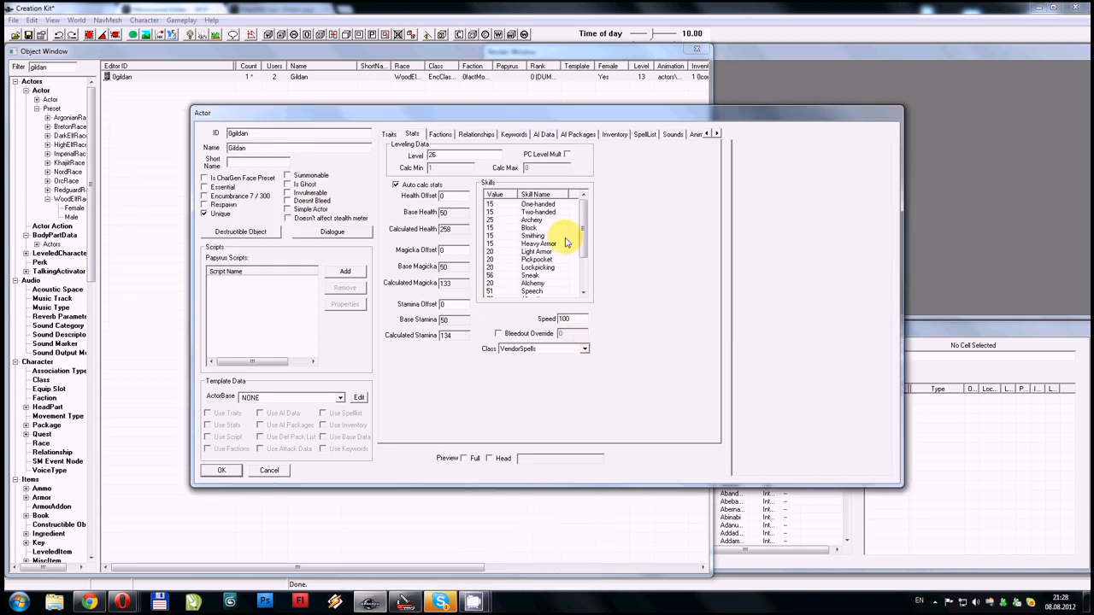
pyautogui.moveTo(582, 223); pyautogui.dragTo(580, 293)
pyautogui.moveTo(581, 244); pyautogui.dragTo(574, 202)
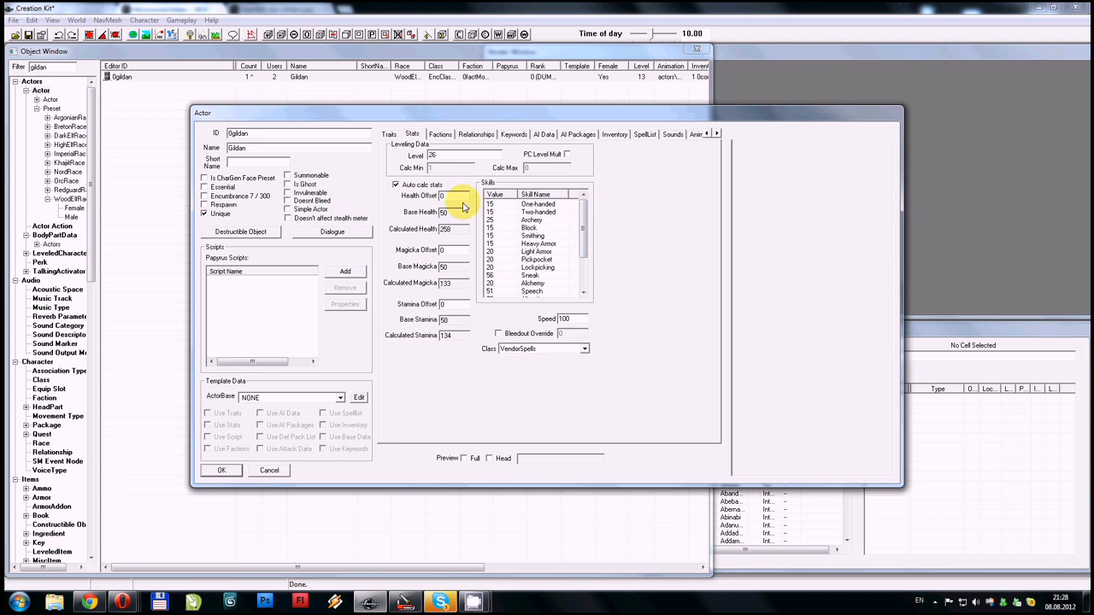
pyautogui.click(473, 603)
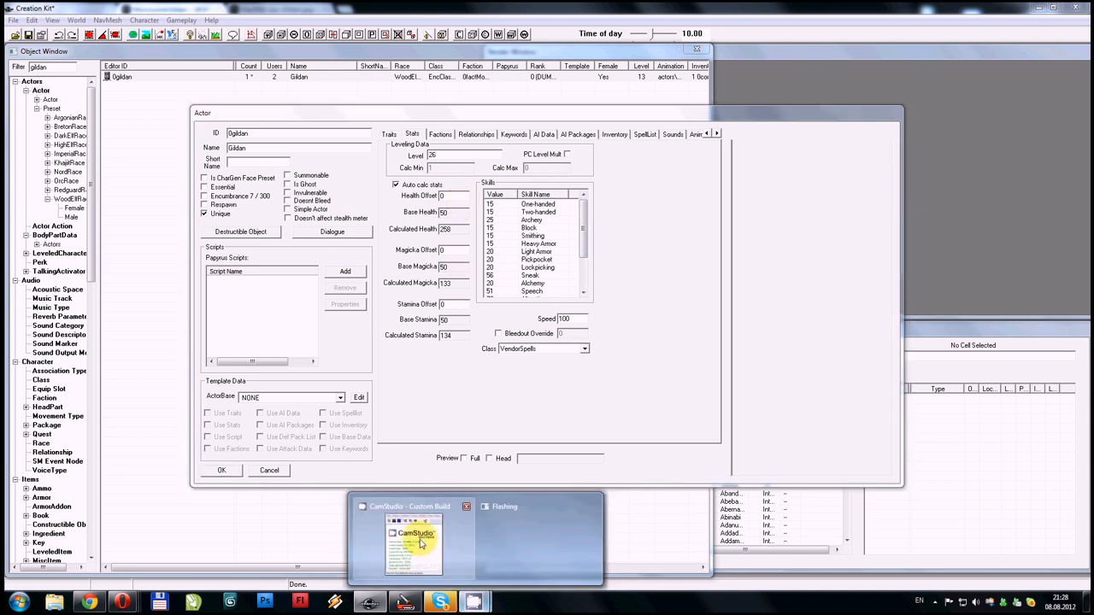
pyautogui.click(403, 540)
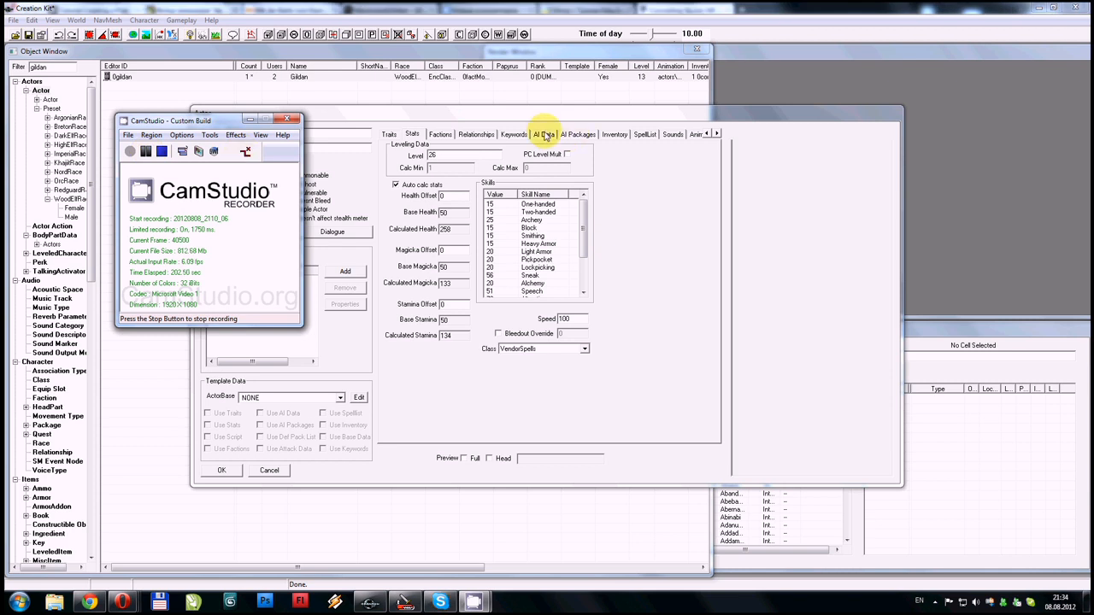
# - Show Gildan's AI attributes, and consult the Morrowind:Gildan wiki page in Chrome for the character's background
pyautogui.click(544, 136)
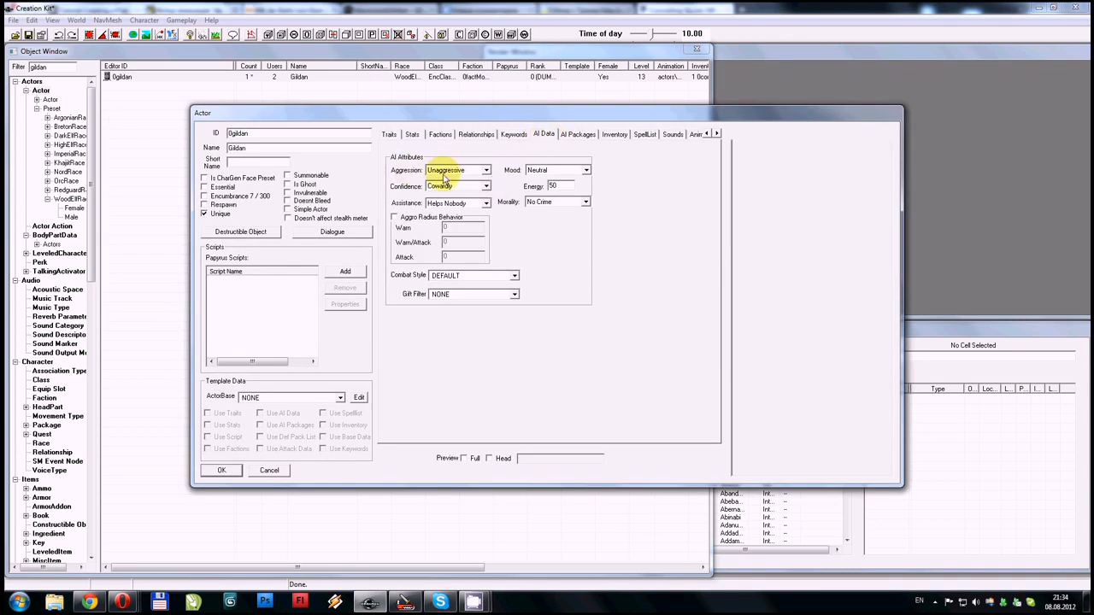
pyautogui.click(89, 603)
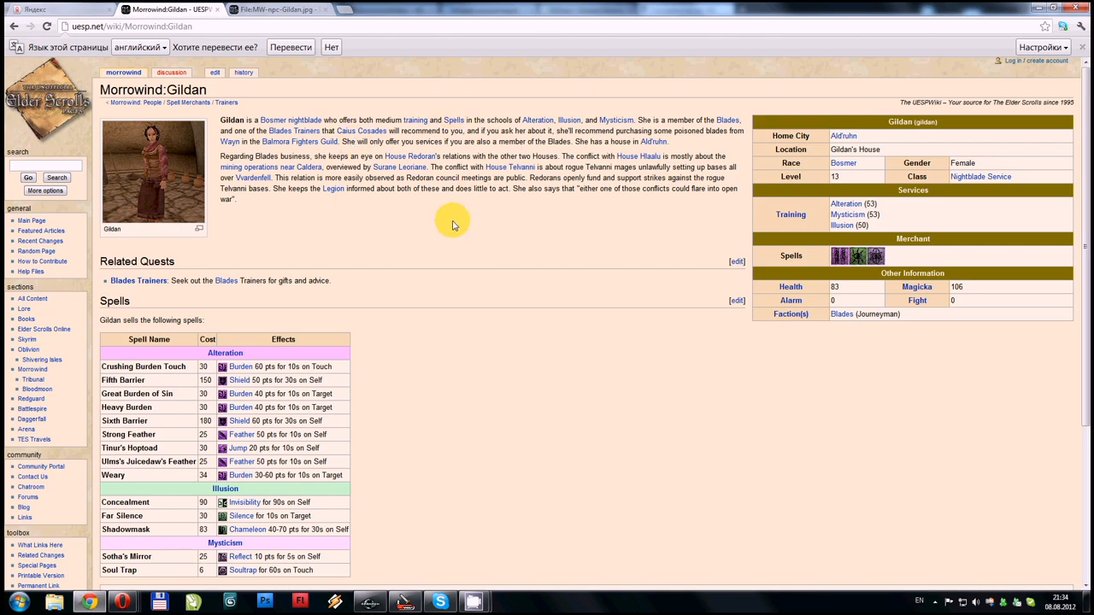
pyautogui.scroll(-3, 453, 224)
pyautogui.scroll(3, 483, 308)
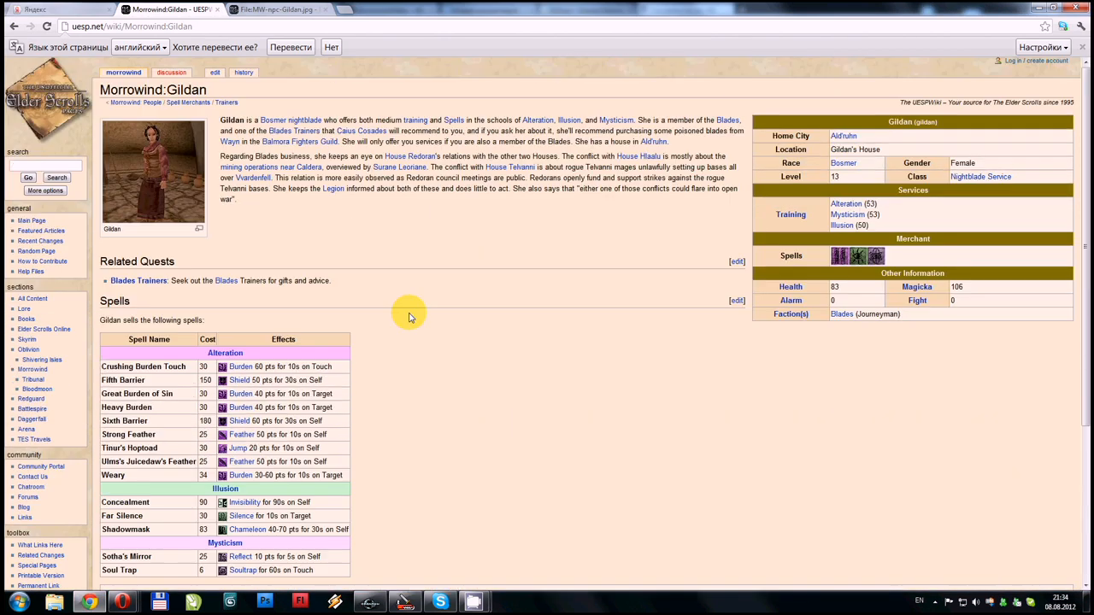
# - Check Gildan's Fight value on the wiki page, switch back to the Creation Kit, and set aggression to Unaggressive and confidence to Cautious
pyautogui.doubleClick(917, 300)
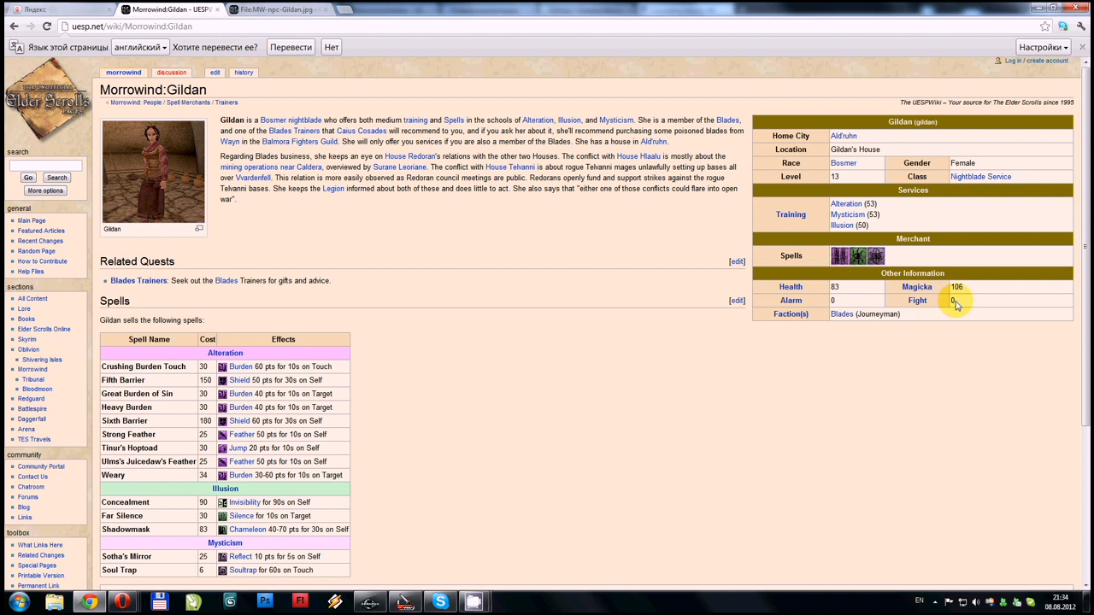
pyautogui.hotkey('alt', 'Tab')
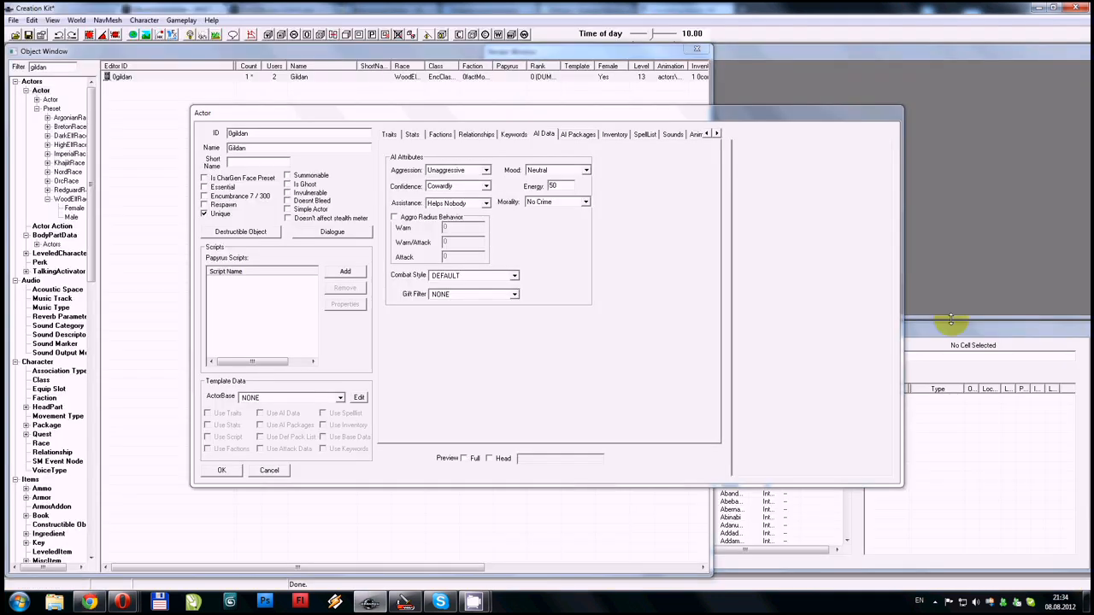
pyautogui.click(482, 170)
pyautogui.click(502, 200)
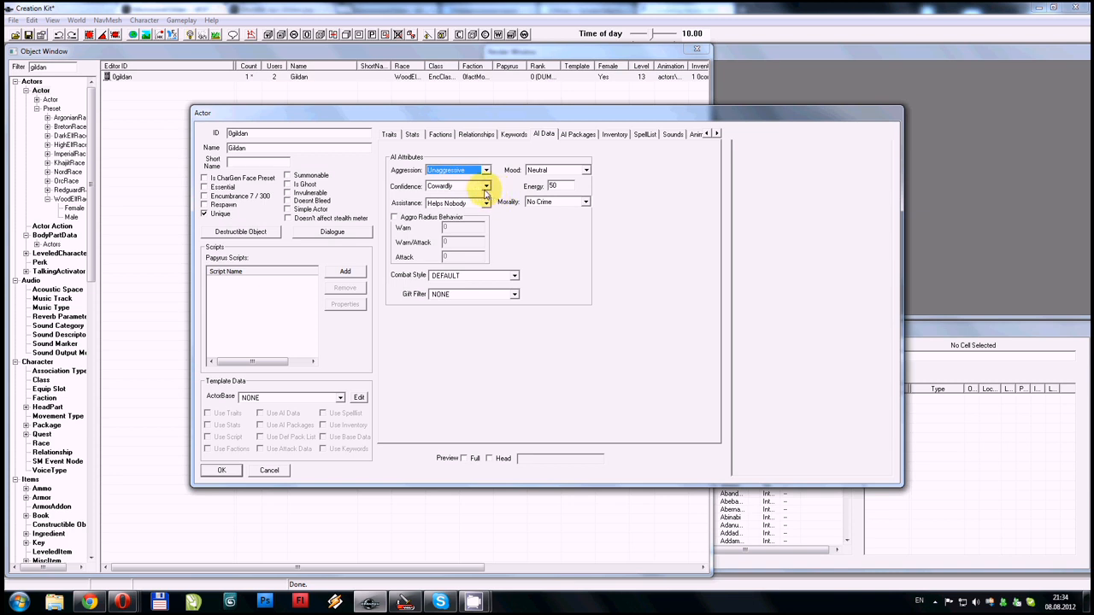
pyautogui.click(486, 186)
pyautogui.click(462, 203)
# - Set Gildan's assistance to Helps Friends and Allies and the mood to Surprised
pyautogui.click(484, 202)
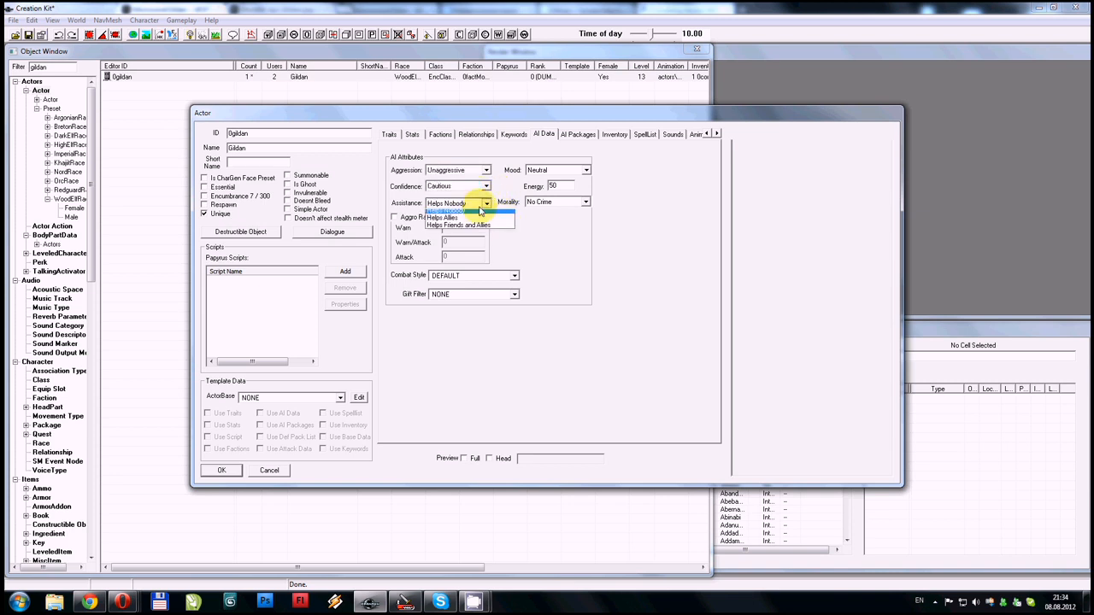
pyautogui.click(484, 230)
pyautogui.click(586, 171)
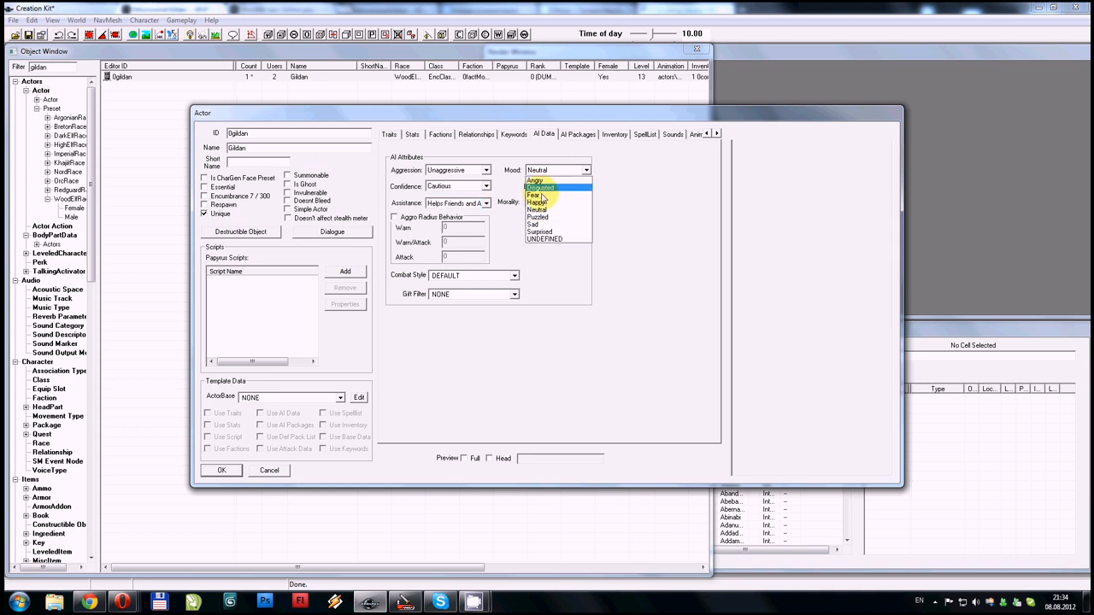
pyautogui.click(540, 231)
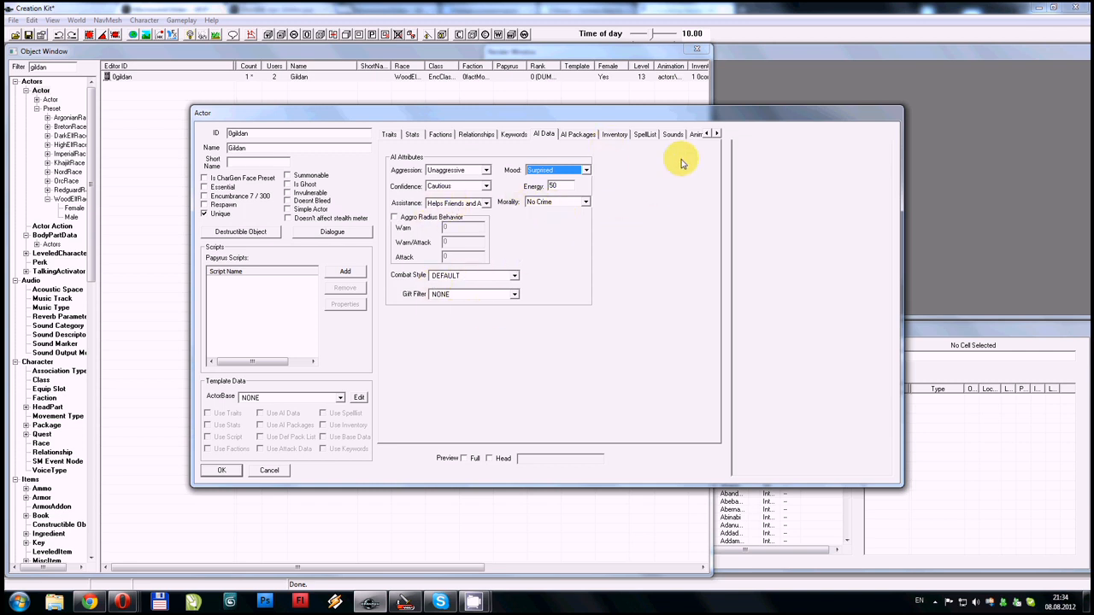
# - Show Gildan's Character Gen Parts settings and turn on the head preview
pyautogui.click(717, 134)
pyautogui.click(717, 134)
pyautogui.click(717, 134)
pyautogui.click(717, 134)
pyautogui.click(718, 134)
pyautogui.click(718, 134)
pyautogui.click(717, 135)
pyautogui.click(717, 134)
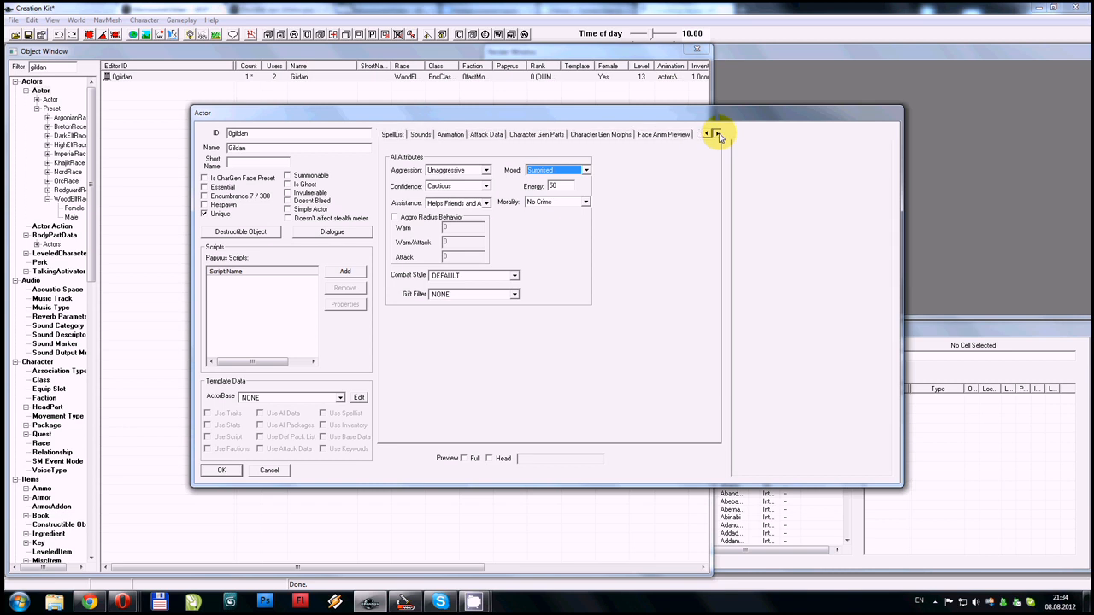
pyautogui.click(537, 135)
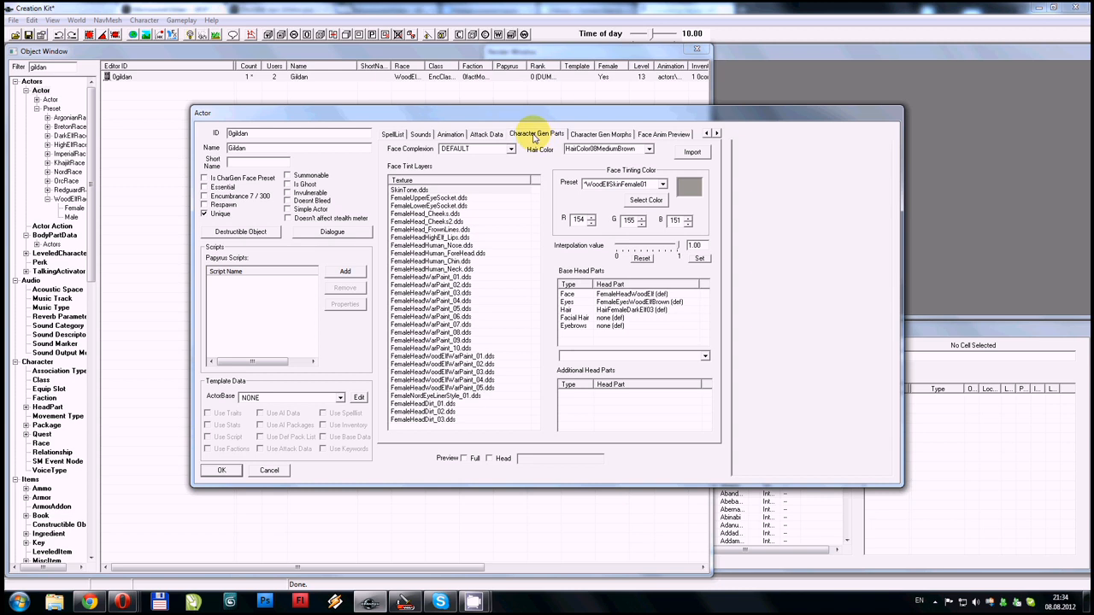
pyautogui.click(489, 458)
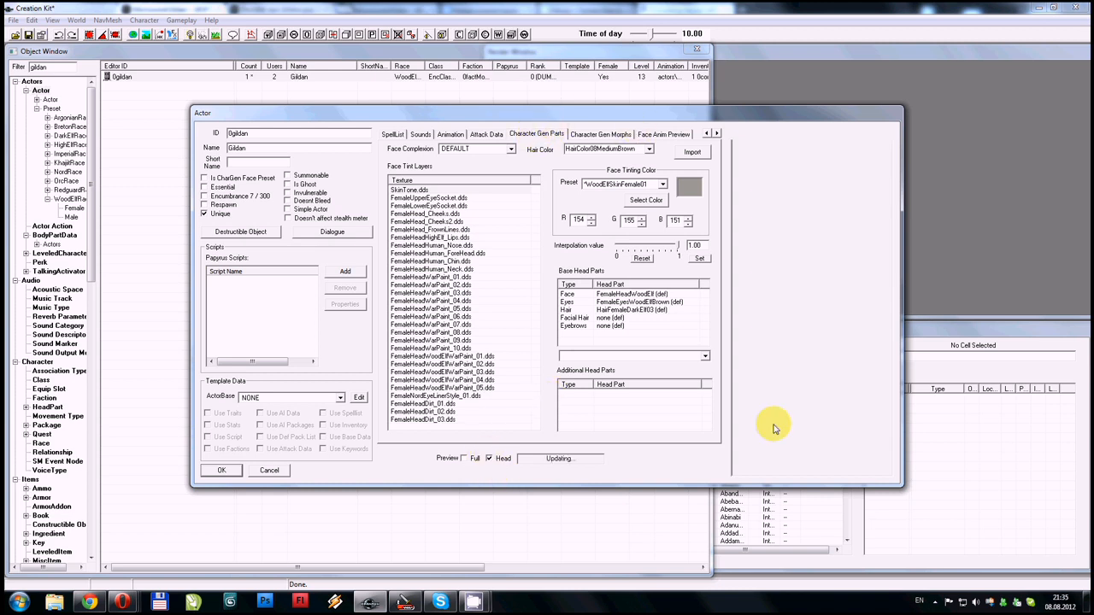
pyautogui.moveTo(836, 365); pyautogui.dragTo(803, 342)
# - Open Gildan's portrait at full resolution in Chrome and compare it with the head preview in the Creation Kit
pyautogui.hotkey('alt', 'Tab')
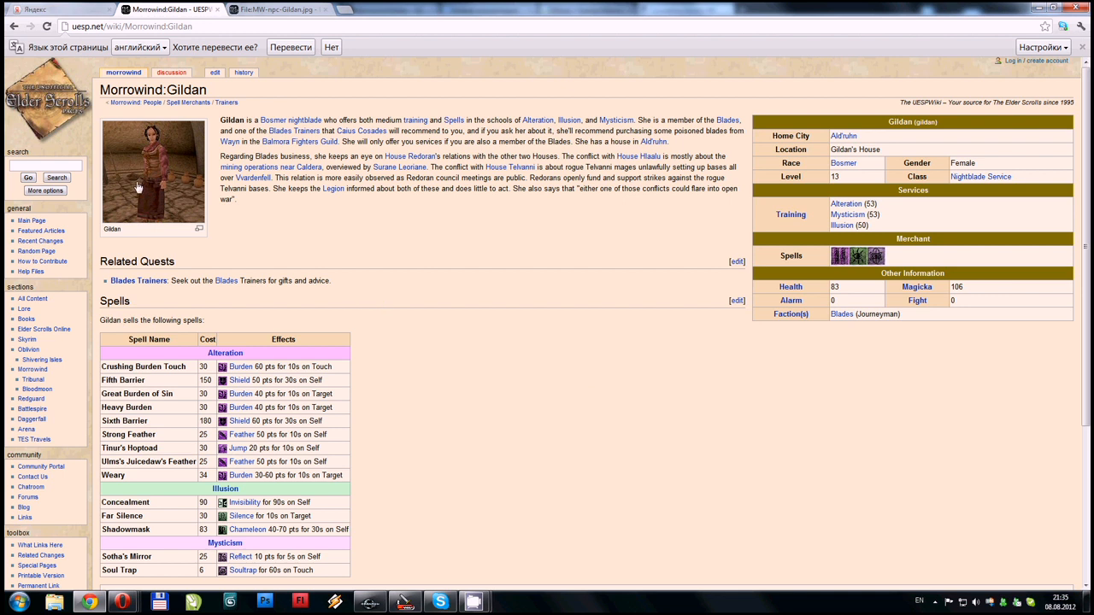
pyautogui.click(165, 190)
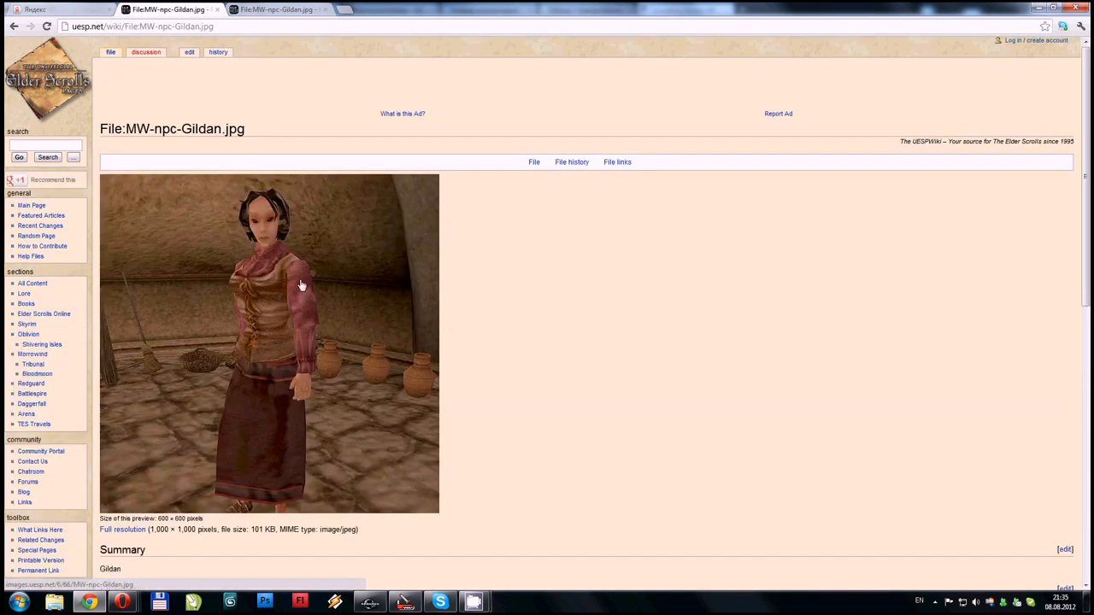
pyautogui.click(388, 363)
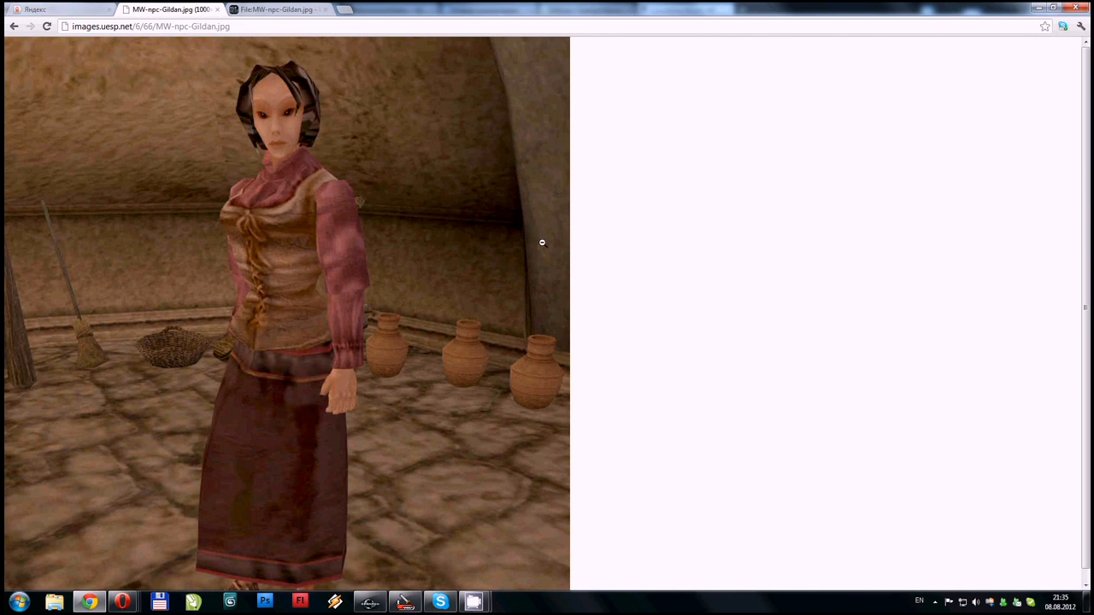
pyautogui.hotkey('alt', 'Tab')
pyautogui.hotkey('alt', 'Tab')
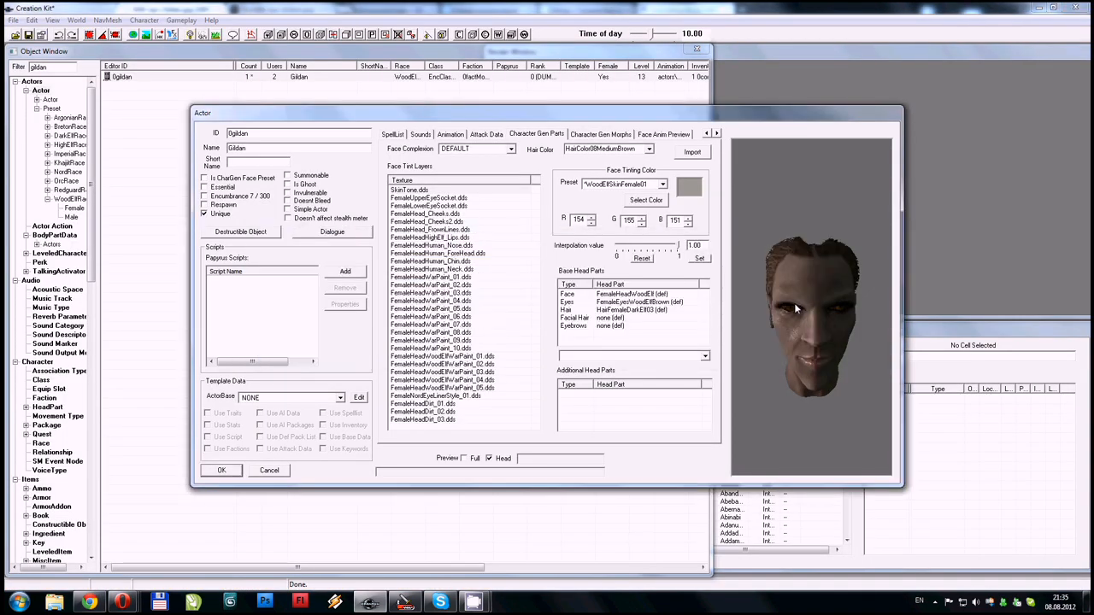
pyautogui.hotkey('alt', 'Tab')
pyautogui.hotkey('alt', 'Tab')
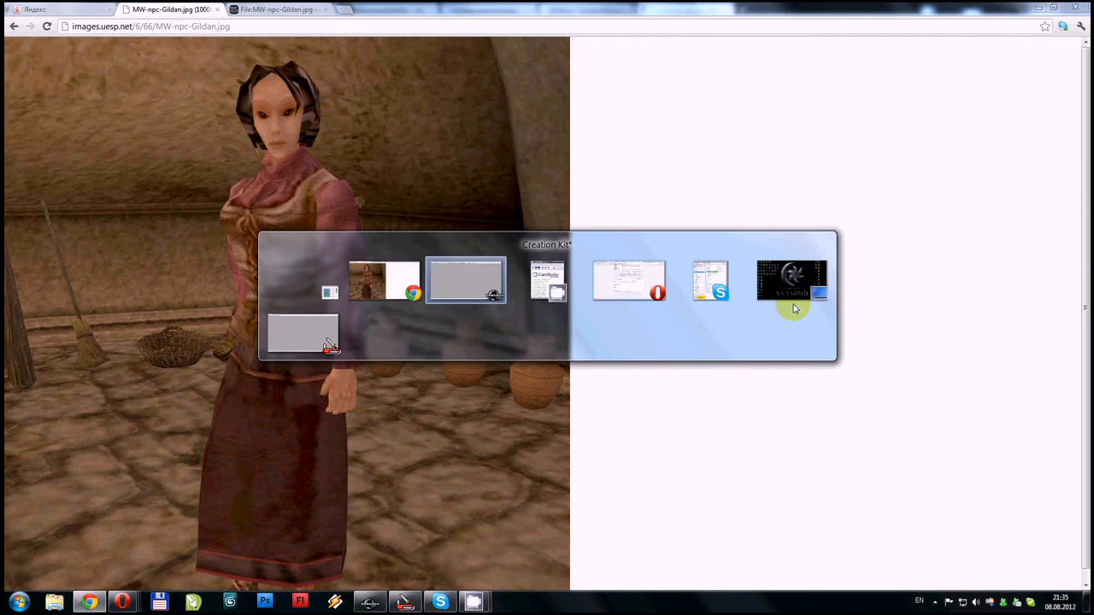
pyautogui.hotkey('alt', 'Tab')
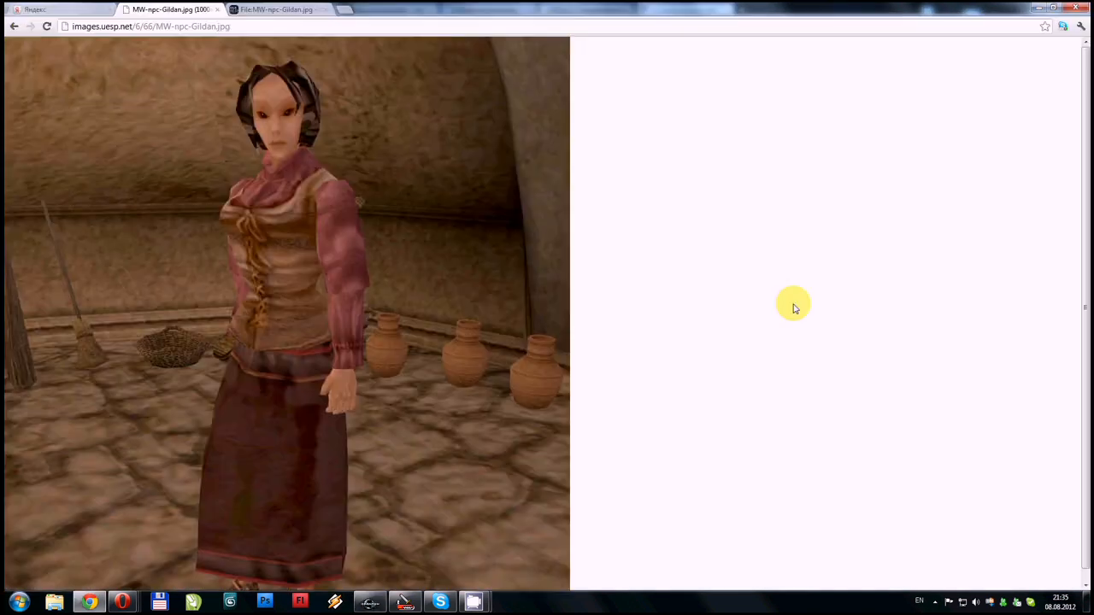
pyautogui.hotkey('alt', 'Tab')
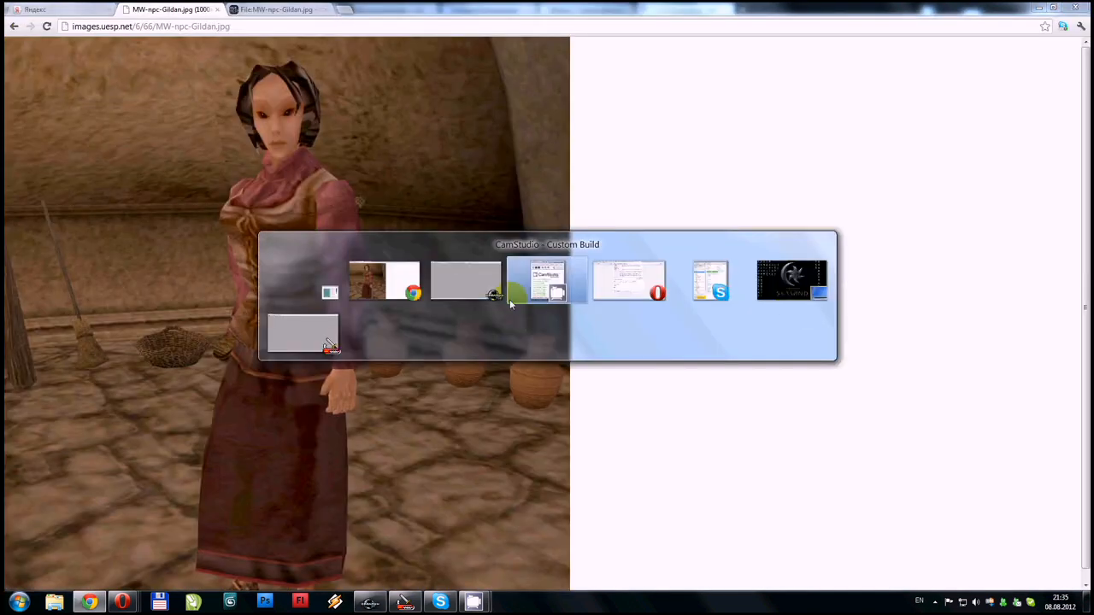
pyautogui.press('Tab')
pyautogui.press('Tab')
pyautogui.press('Tab')
pyautogui.press('Tab')
pyautogui.press('Tab')
pyautogui.press('Tab')
pyautogui.press('Tab')
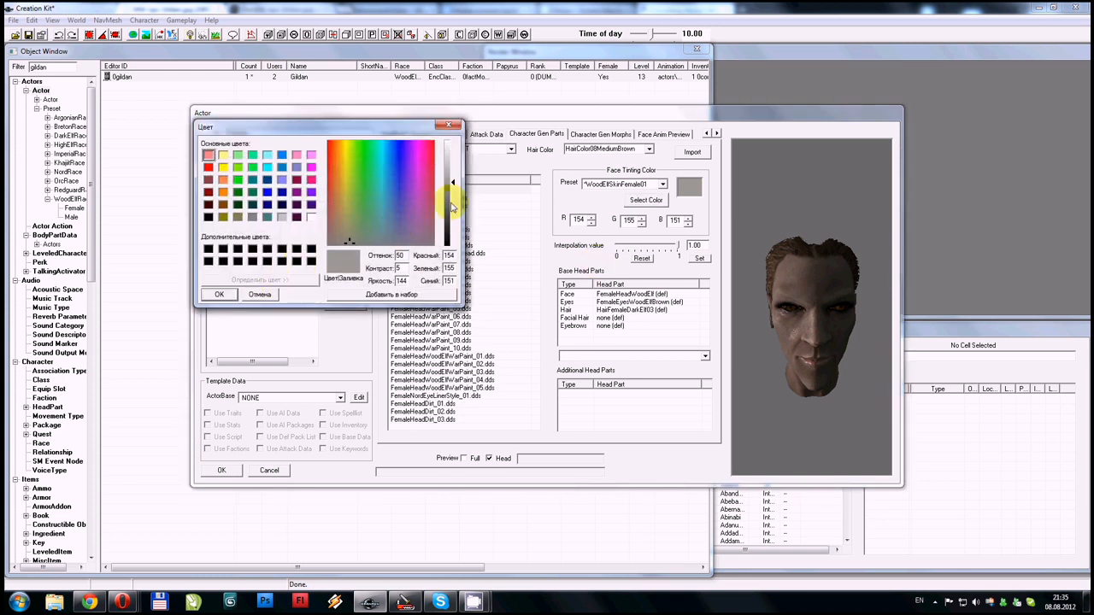
# - Set the face tinting color to RGB 255, 205, 155, comparing the skin tone with the portrait in Chrome
pyautogui.click(223, 192)
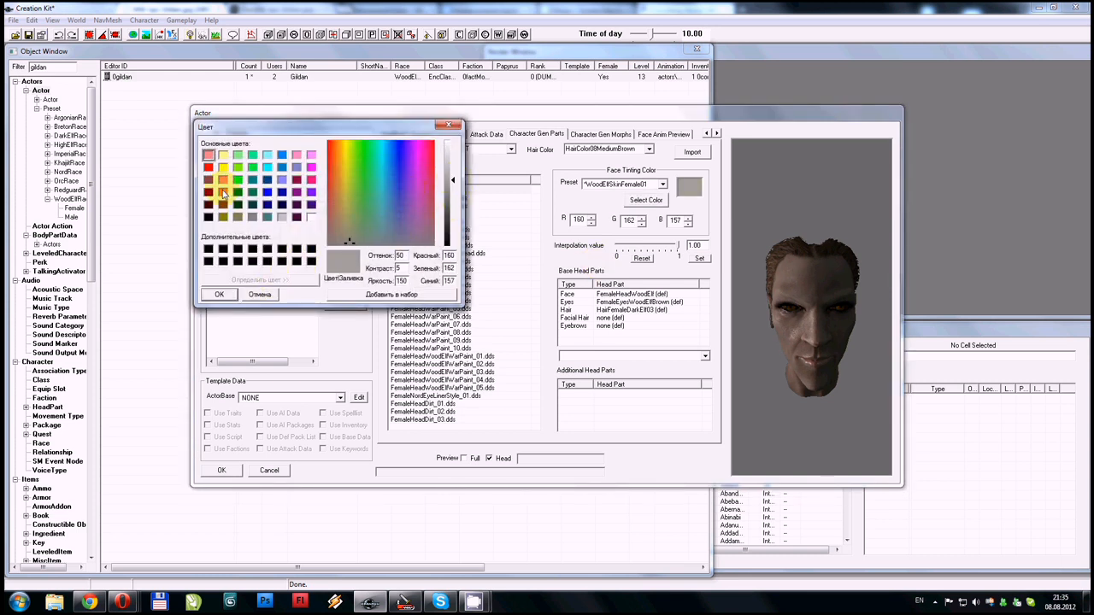
pyautogui.click(452, 154)
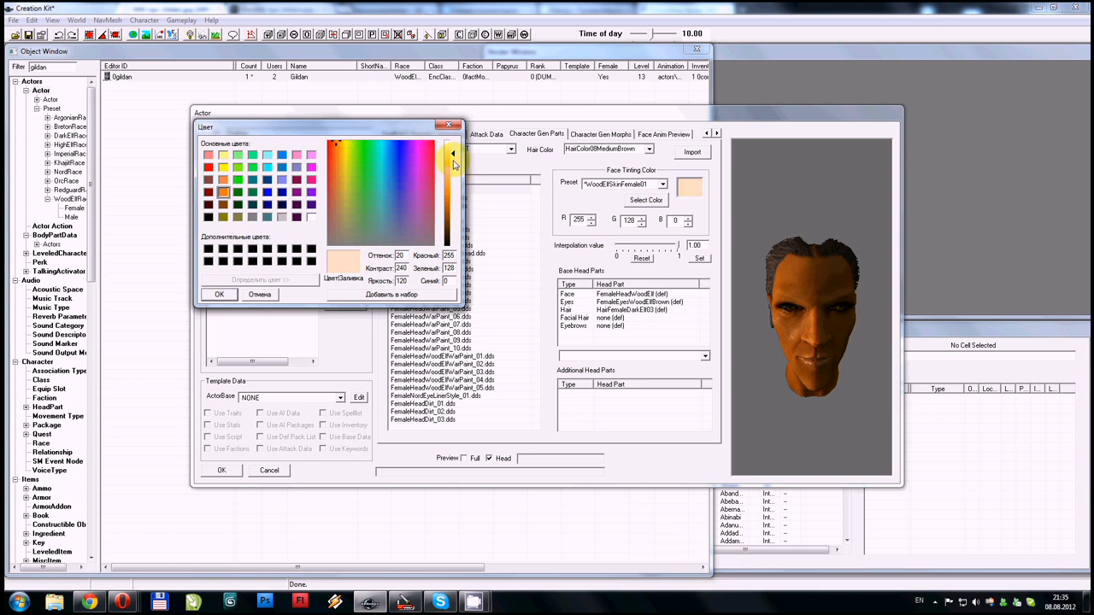
pyautogui.click(451, 162)
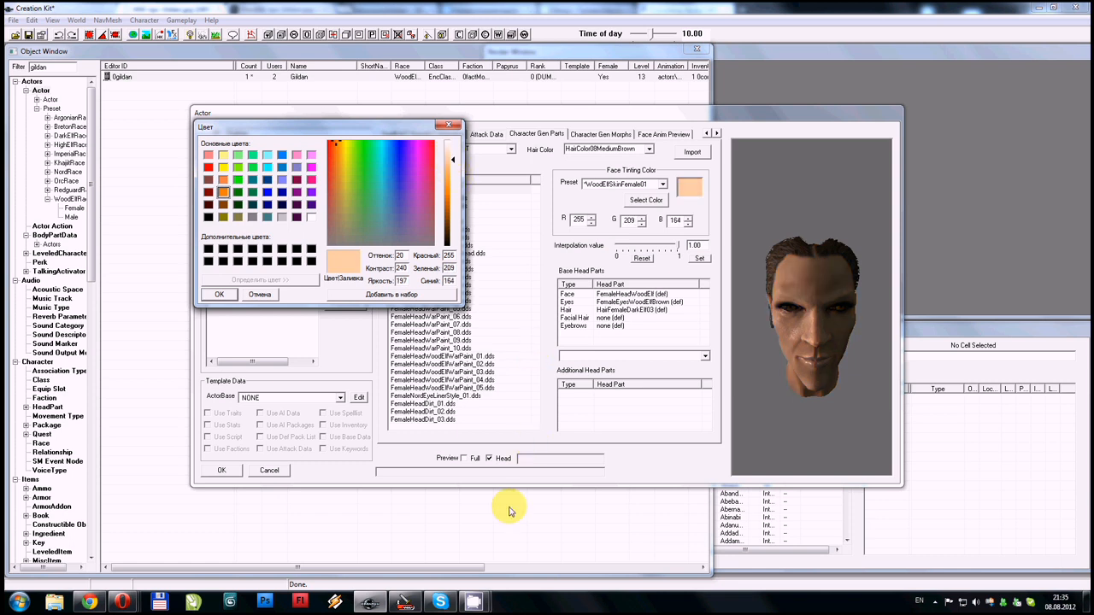
pyautogui.click(89, 603)
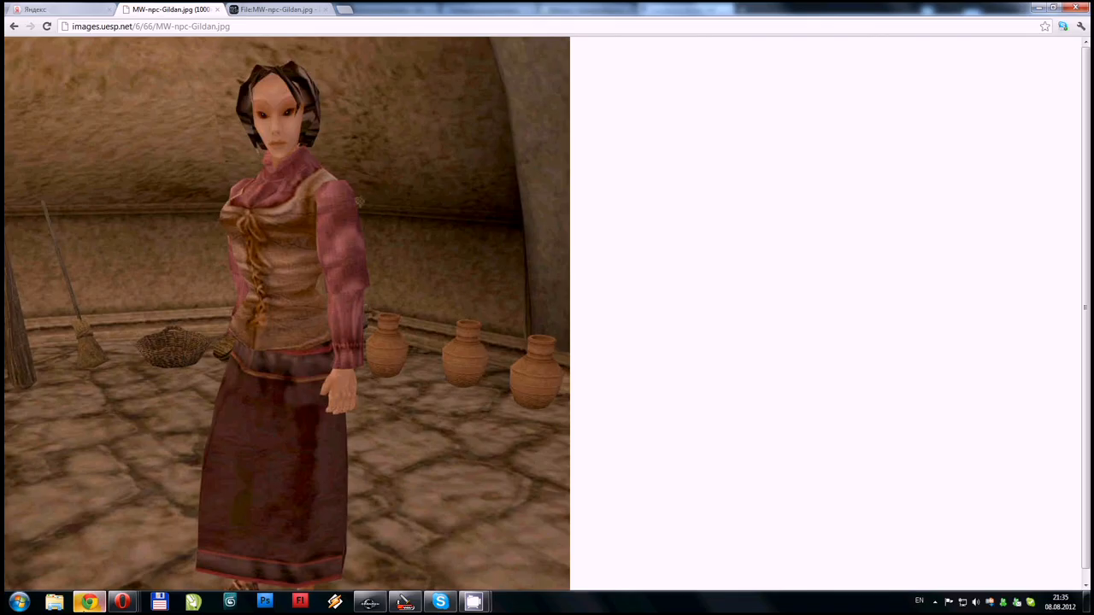
pyautogui.click(88, 603)
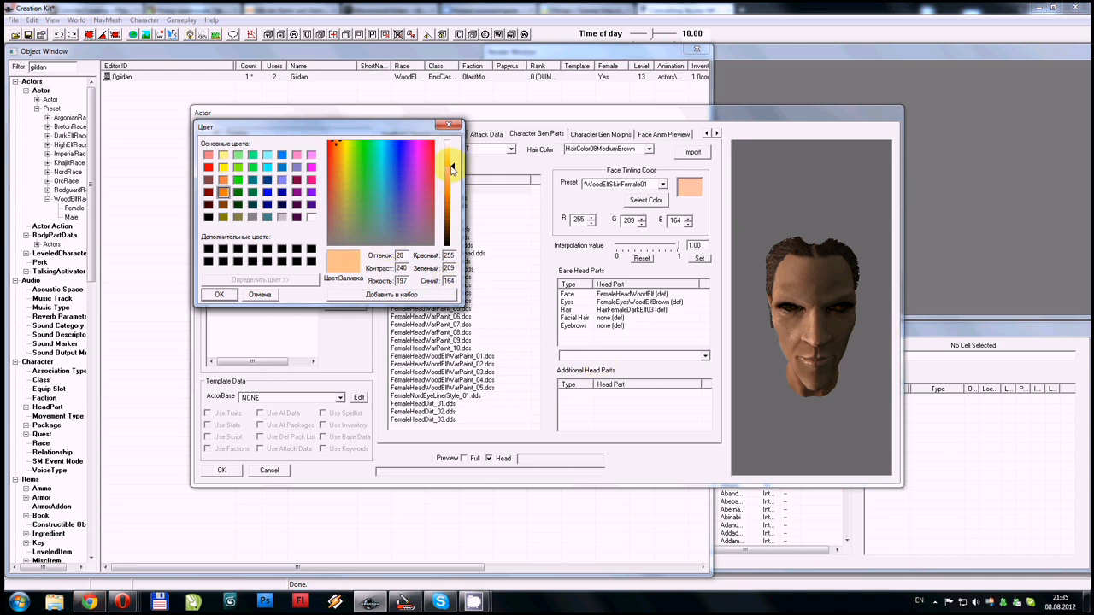
pyautogui.moveTo(451, 235); pyautogui.dragTo(453, 161)
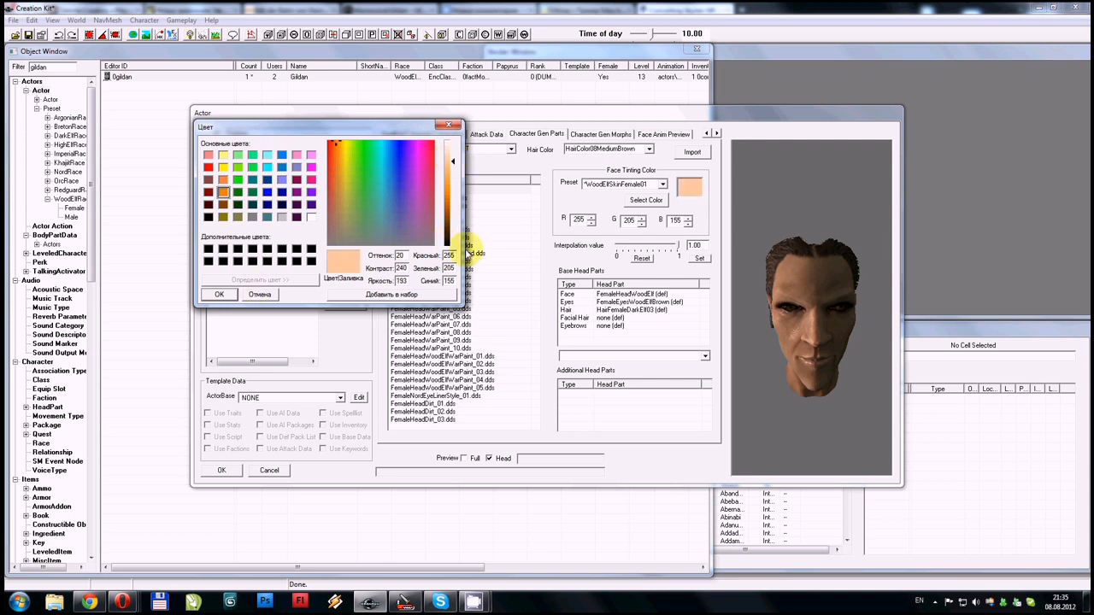
pyautogui.click(218, 293)
# - Try out the elf and dark elf hairstyles on the head, choose HairFemaleElf10 and inspect it in profile
pyautogui.moveTo(801, 293)
pyautogui.mouseDown()
pyautogui.moveTo(827, 286)
pyautogui.moveTo(733, 283)
pyautogui.moveTo(785, 288)
pyautogui.mouseUp()
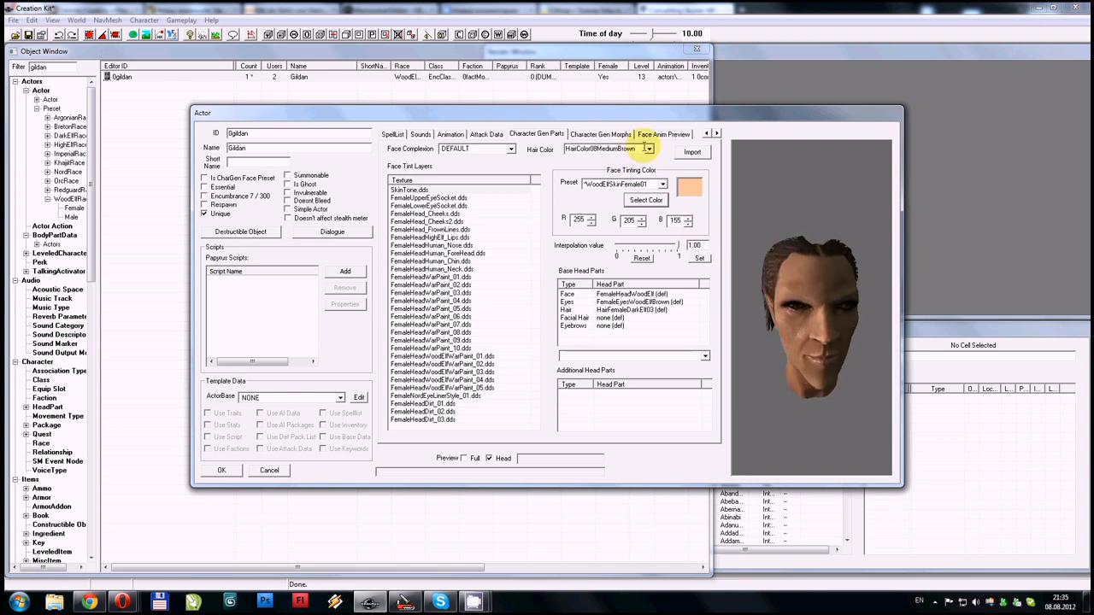
pyautogui.click(609, 310)
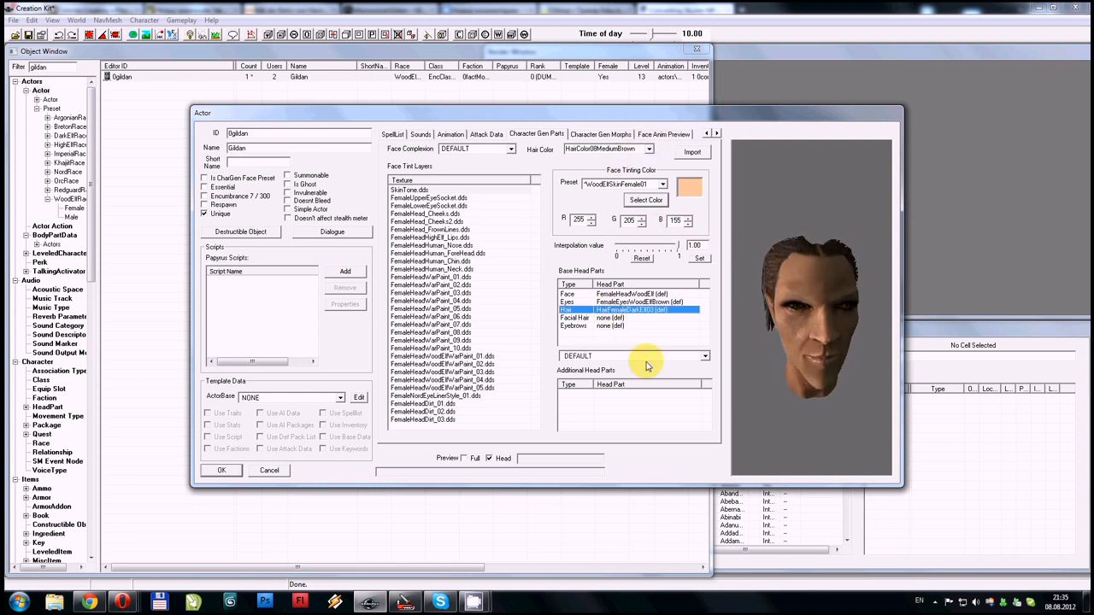
pyautogui.click(658, 356)
pyautogui.press('Down')
pyautogui.press('Down')
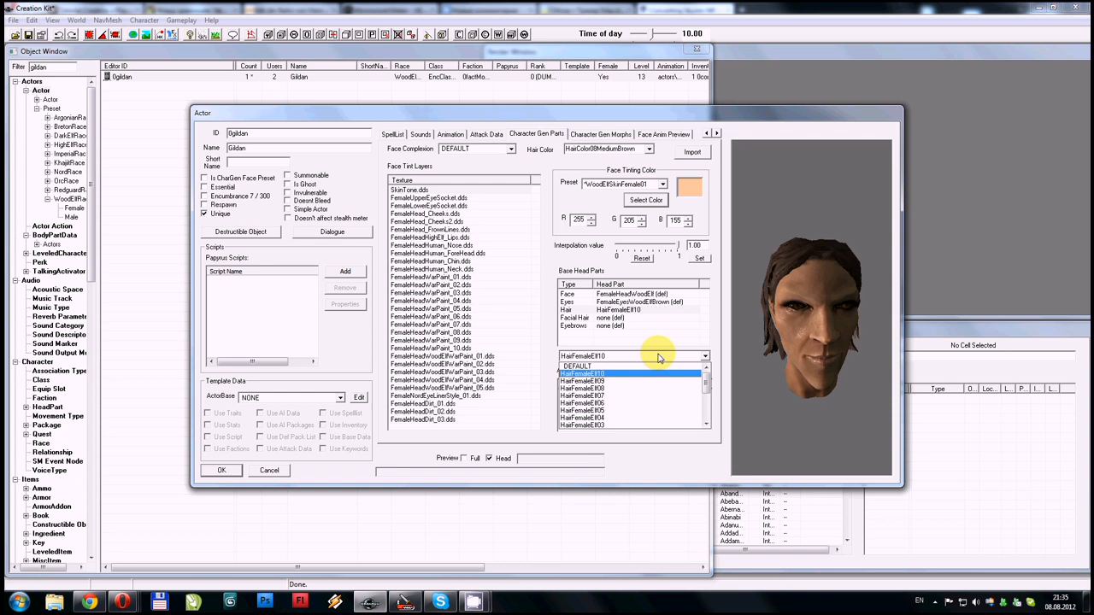
pyautogui.press('Down')
pyautogui.press('Down')
pyautogui.press('Down')
pyautogui.press('Down')
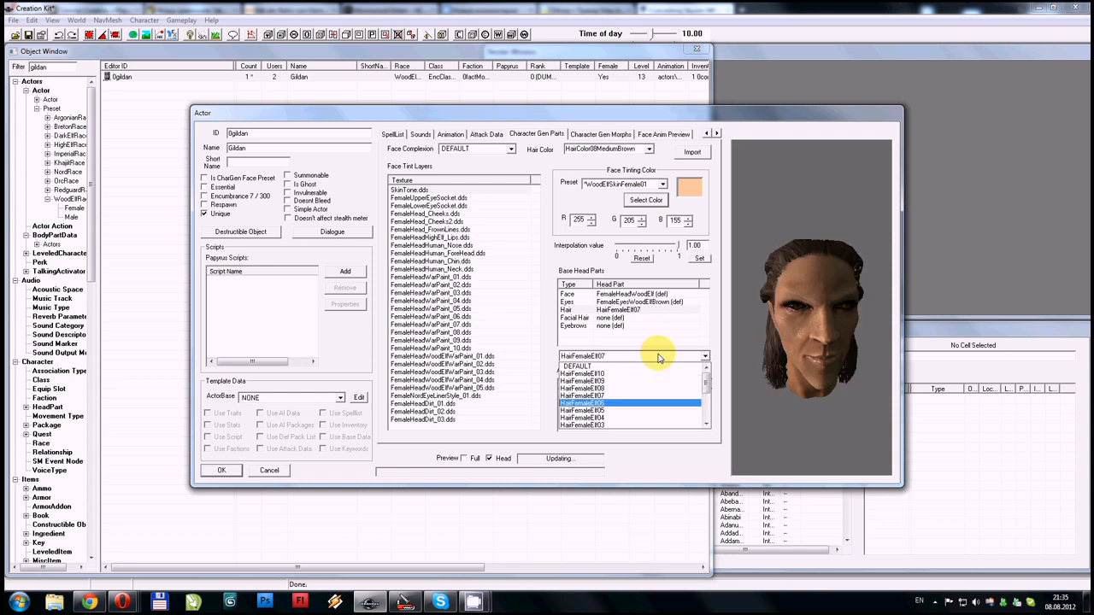
pyautogui.press('Down')
pyautogui.press('Down')
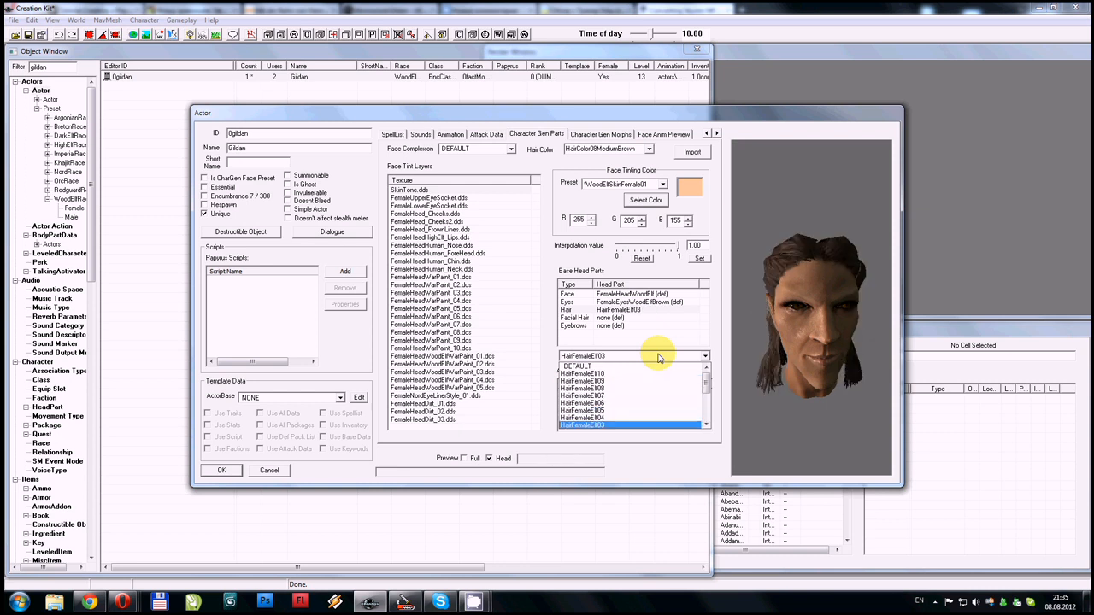
pyautogui.press('Down')
pyautogui.press('Down')
pyautogui.press('Down')
pyautogui.press('Down')
pyautogui.press('Down')
pyautogui.press('Down')
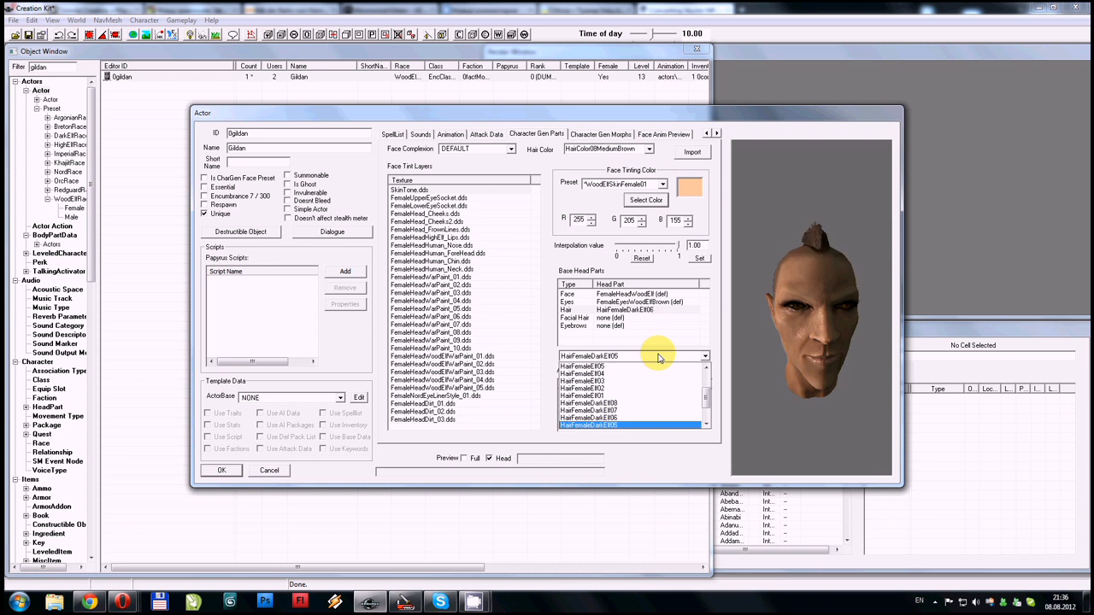
pyautogui.press('Up')
pyautogui.press('Up')
pyautogui.press('Up')
pyautogui.press('Up')
pyautogui.press('Up')
pyautogui.press('Up')
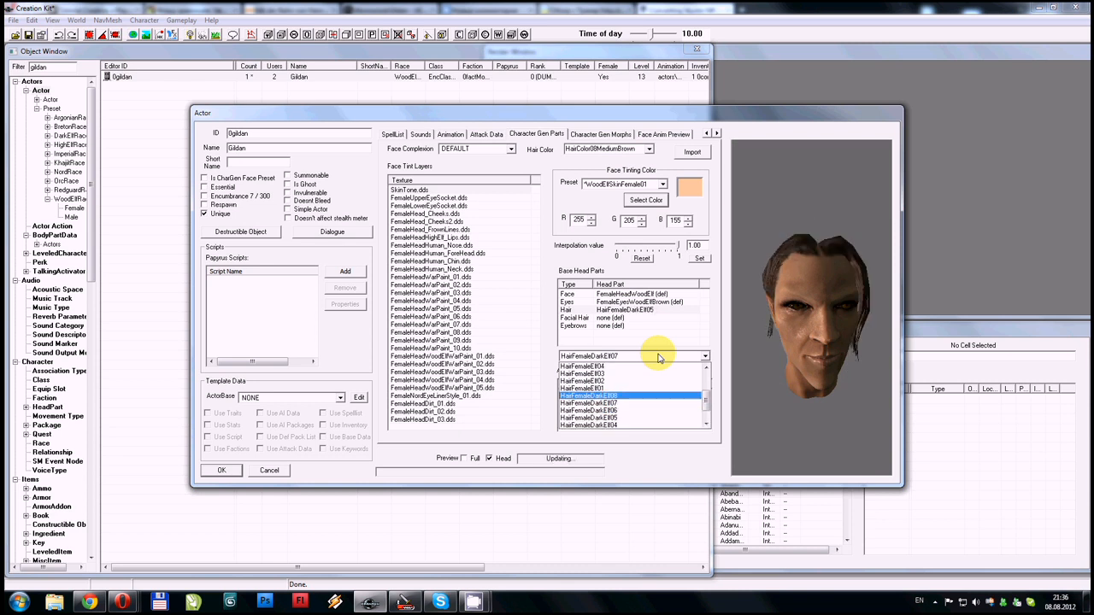
pyautogui.press('Up')
pyautogui.press('Up')
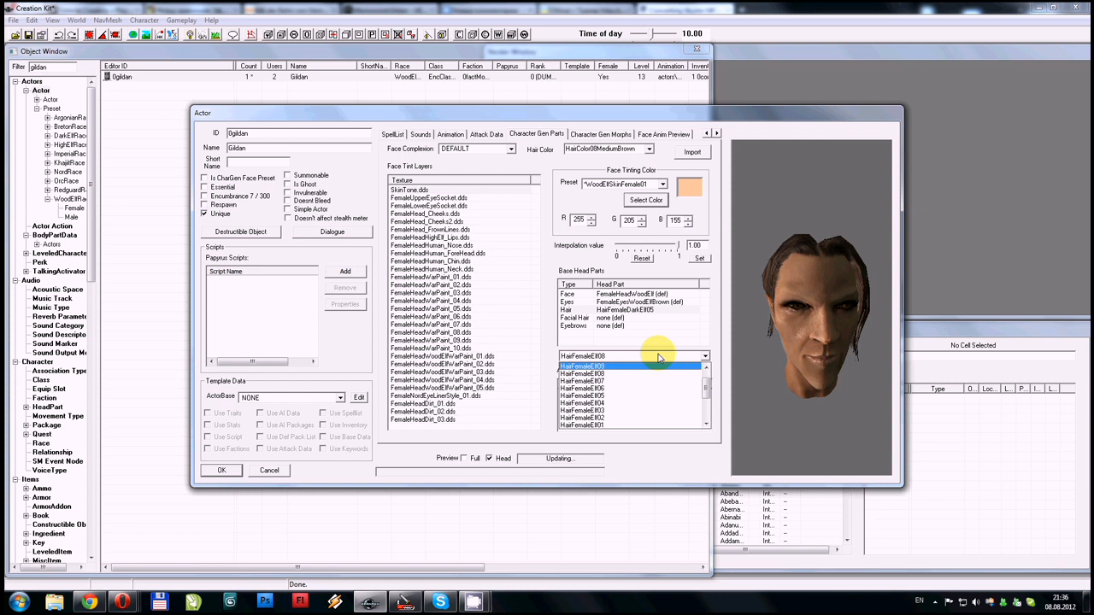
pyautogui.press('Down')
pyautogui.press('Down')
pyautogui.press('Up')
pyautogui.click(659, 358)
pyautogui.moveTo(761, 328); pyautogui.dragTo(823, 306)
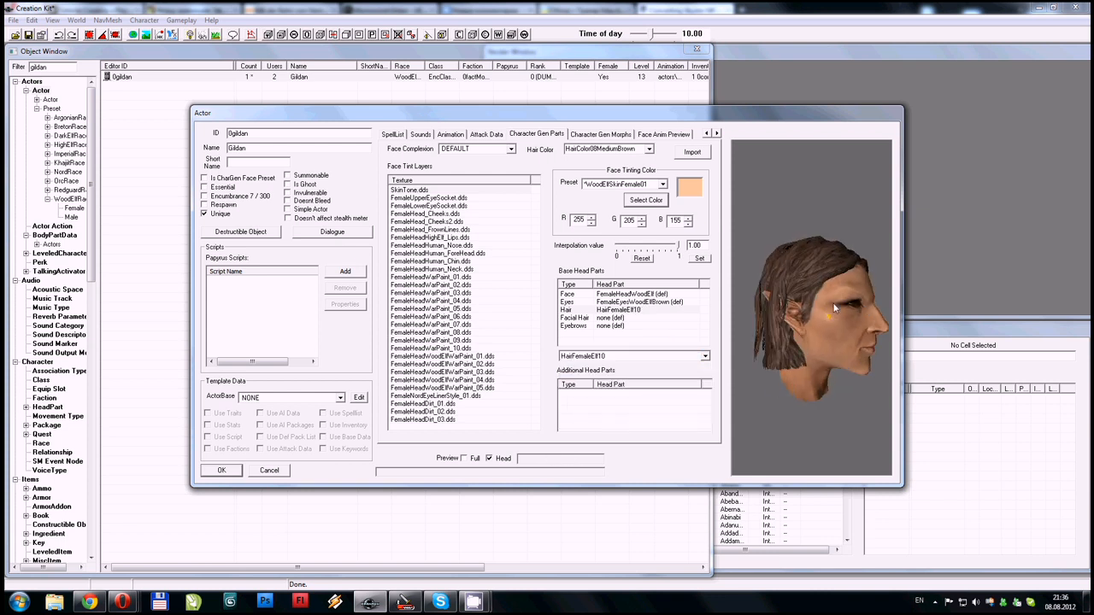
# - Compare the elf hairstyles on the head, choose HairFemaleElf06 and set the hair color to HairColor11Black
pyautogui.hotkey('alt', 'Tab')
pyautogui.hotkey('alt', 'Tab')
pyautogui.hotkey('alt', 'Tab')
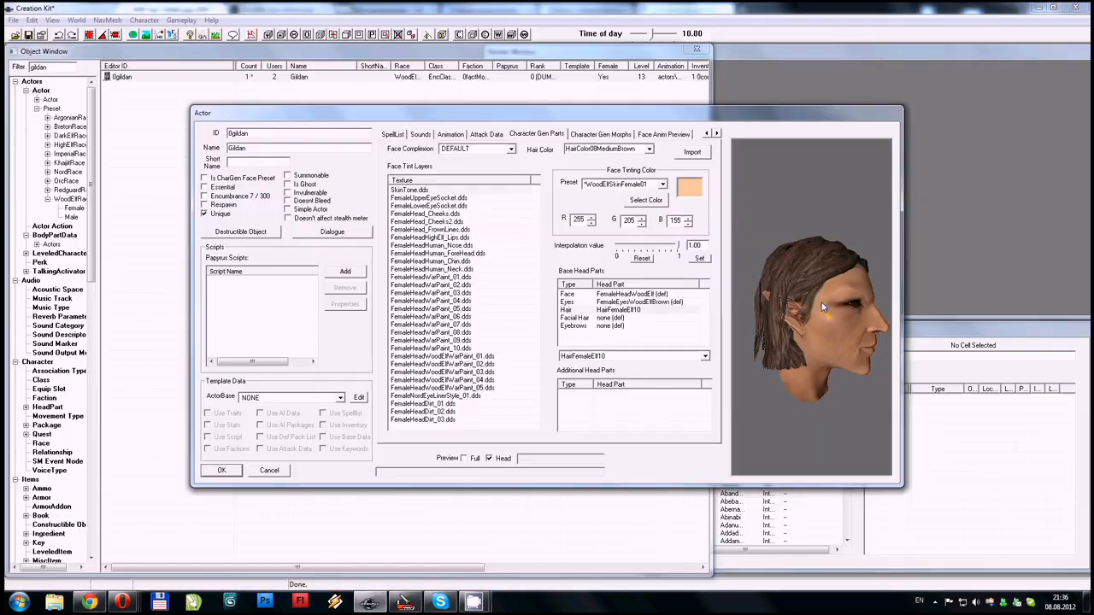
pyautogui.moveTo(821, 301); pyautogui.dragTo(733, 304)
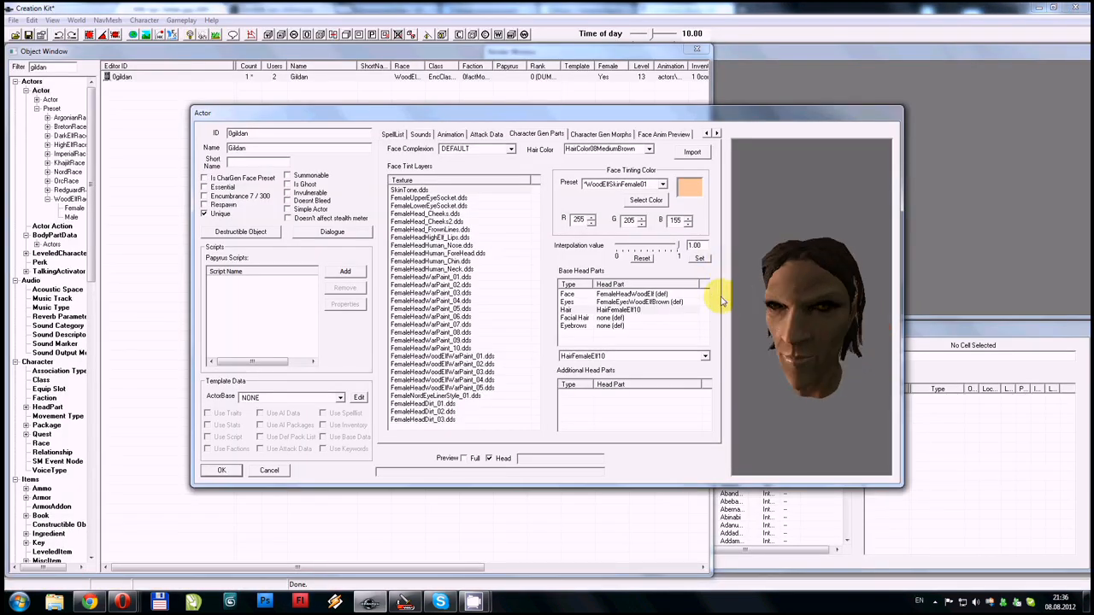
pyautogui.click(706, 357)
pyautogui.press('Down')
pyautogui.press('Down')
pyautogui.press('Down')
pyautogui.press('Down')
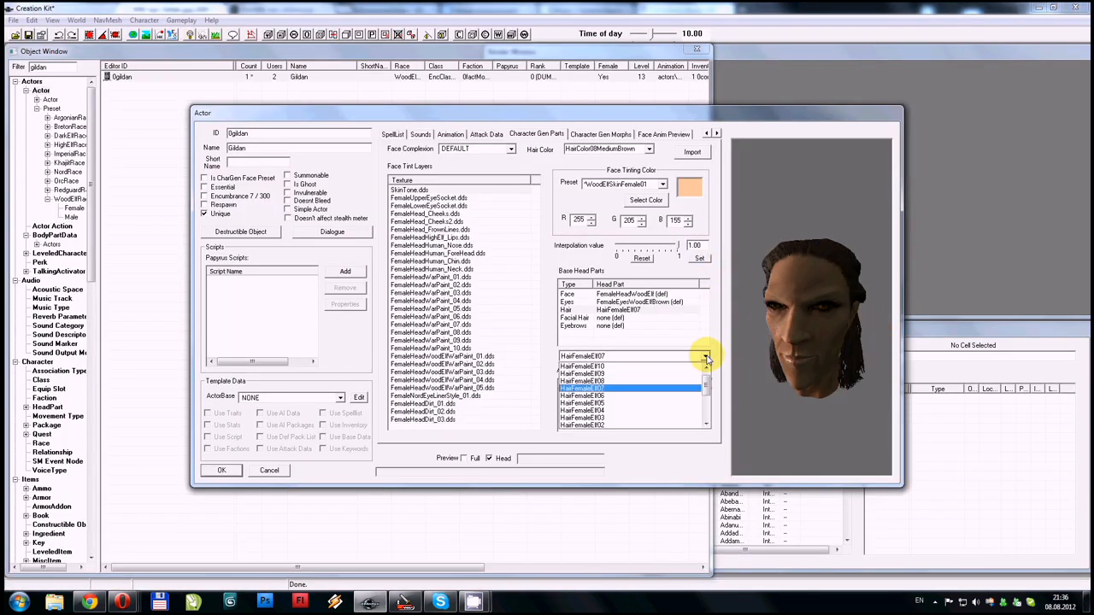
pyautogui.press('Down')
pyautogui.press('Up')
pyautogui.click(706, 357)
pyautogui.moveTo(800, 306); pyautogui.dragTo(744, 323)
pyautogui.click(649, 148)
pyautogui.click(648, 182)
# - Try out the human eyebrow shapes and assign FemaleBrowsHuman10 as Gildan's eyebrows
pyautogui.click(611, 326)
pyautogui.click(631, 356)
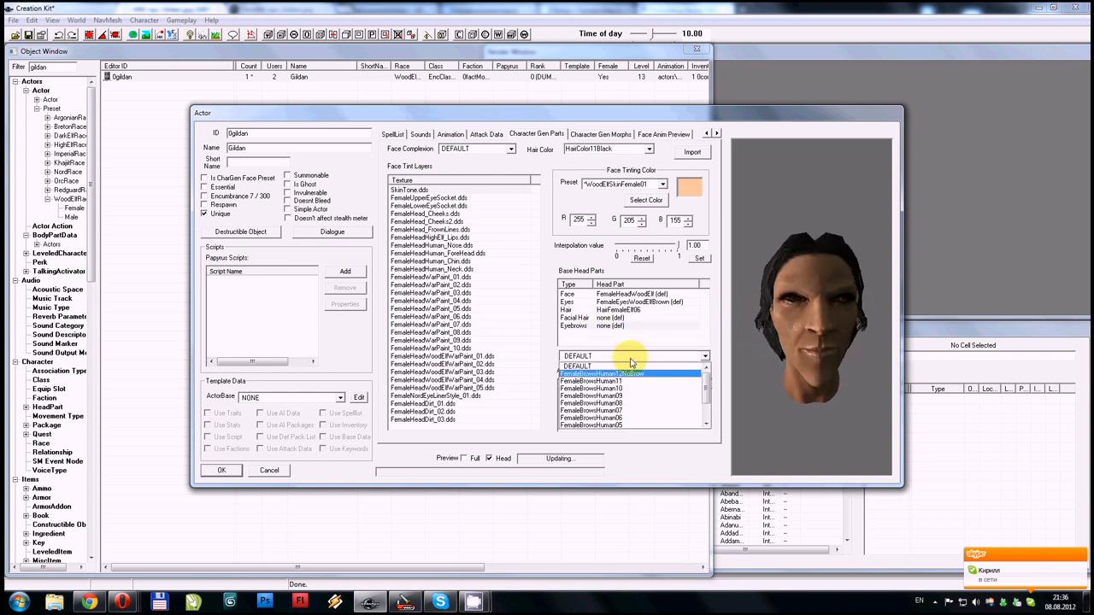
pyautogui.press('Down')
pyautogui.press('Down')
pyautogui.press('Down')
pyautogui.press('Up')
pyautogui.press('Return')
pyautogui.moveTo(817, 305); pyautogui.dragTo(789, 308)
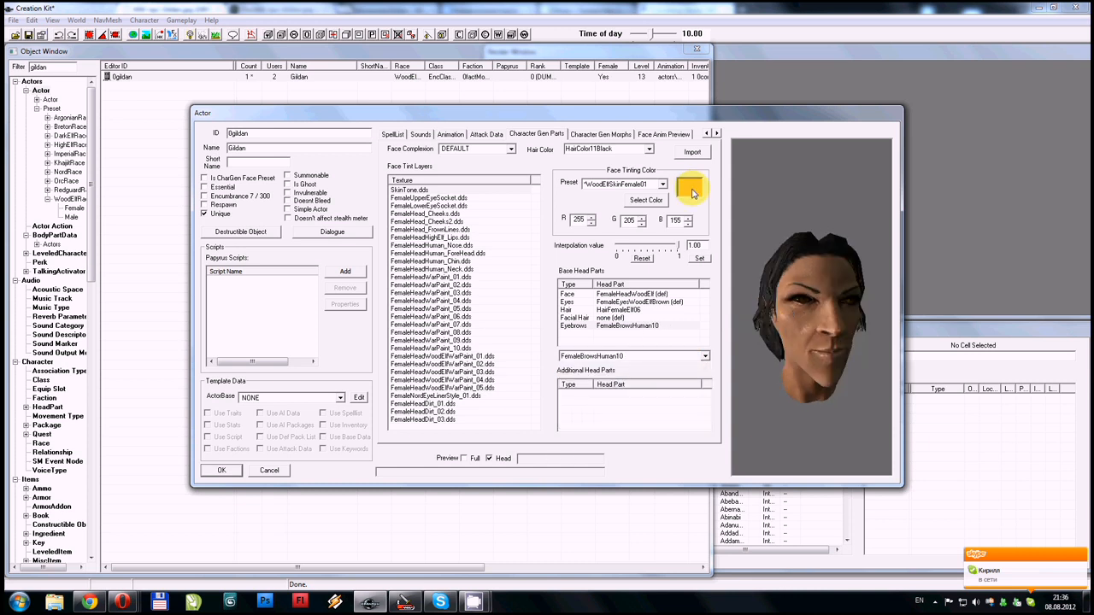
# - In the Character Gen Morphs settings, raise the brow height, bring its width close to minimum and its depth to minimum
pyautogui.click(600, 135)
pyautogui.moveTo(789, 274)
pyautogui.mouseDown()
pyautogui.moveTo(831, 288)
pyautogui.moveTo(789, 289)
pyautogui.mouseUp()
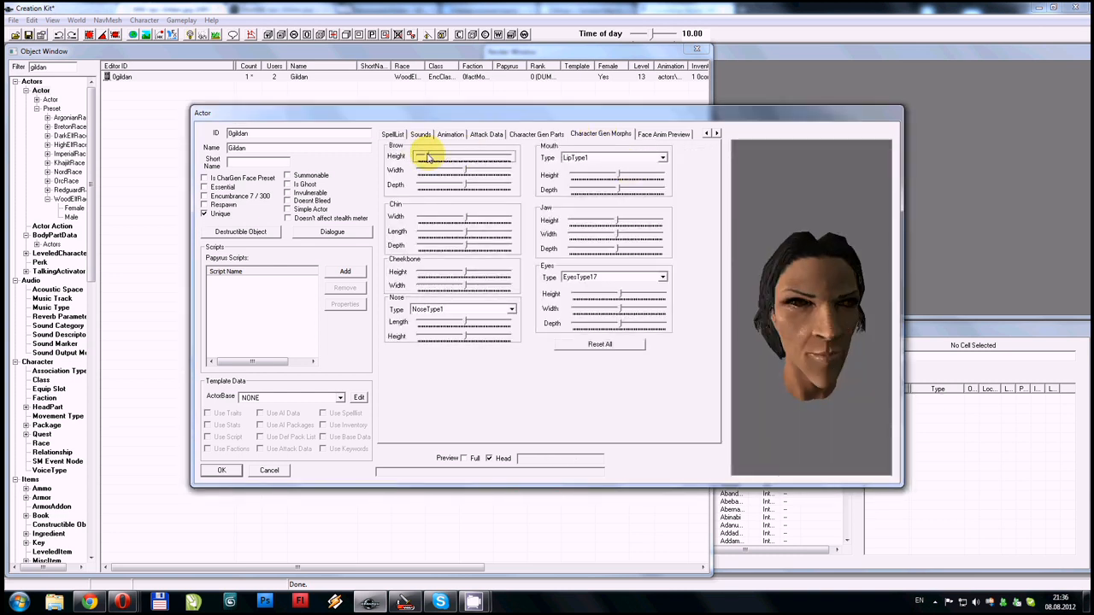
pyautogui.moveTo(429, 157); pyautogui.dragTo(482, 161)
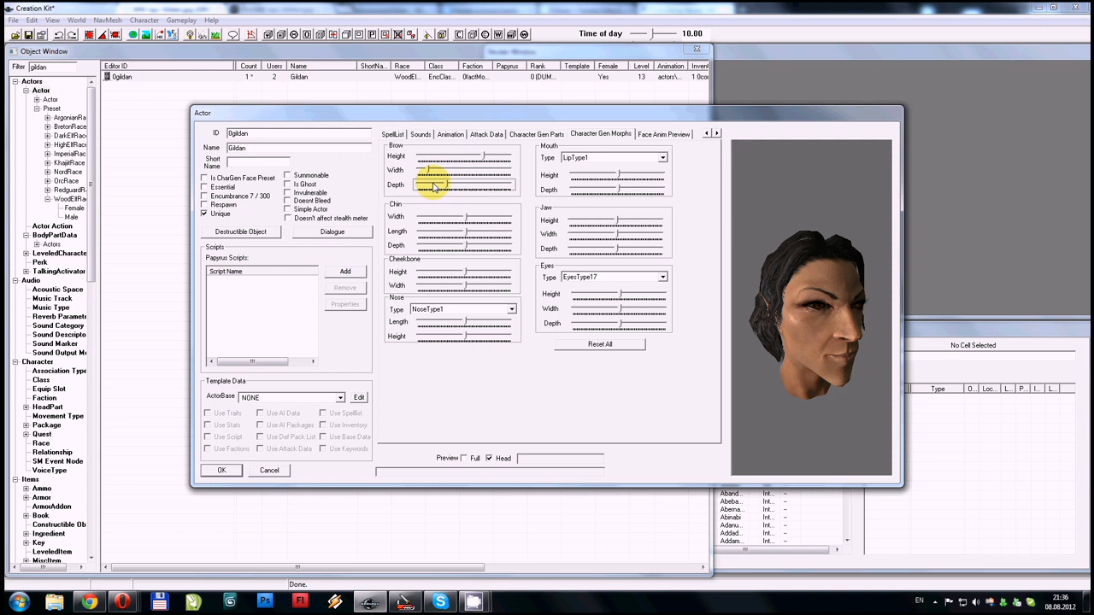
pyautogui.moveTo(752, 275); pyautogui.dragTo(776, 261)
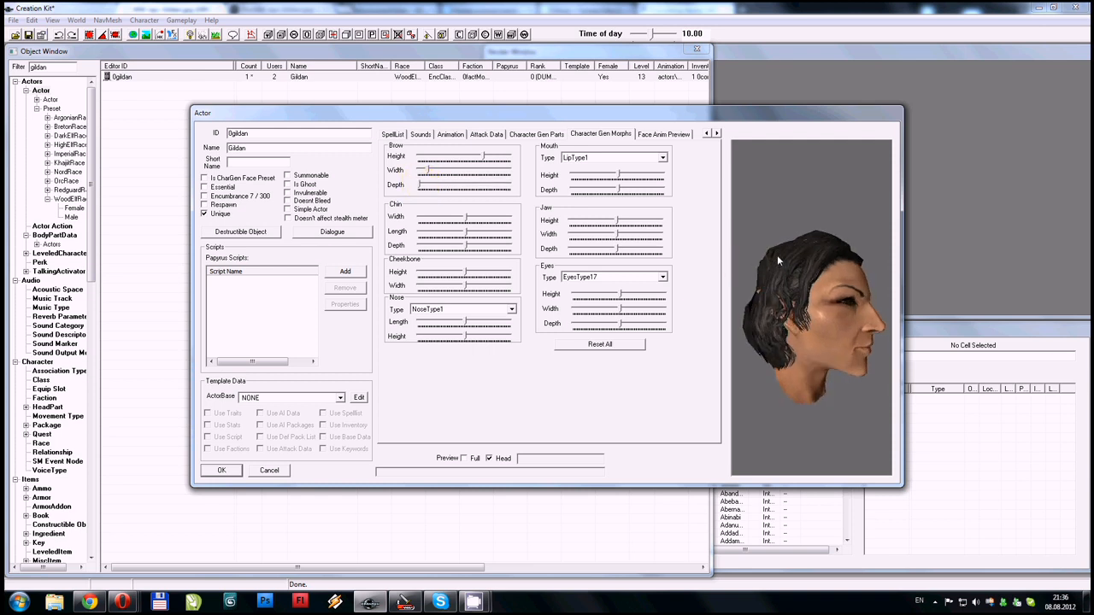
# - Reduce the chin width, chin length and cheekbone height to near minimum, and lower the cheekbone width slightly
pyautogui.click(469, 217)
pyautogui.moveTo(805, 277); pyautogui.dragTo(744, 276)
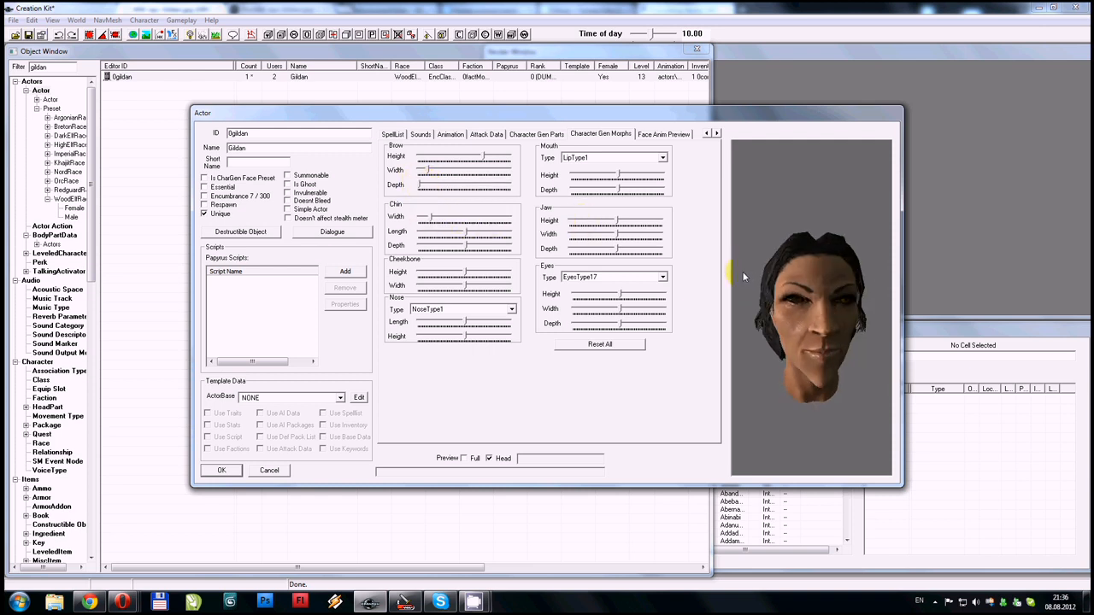
pyautogui.click(430, 248)
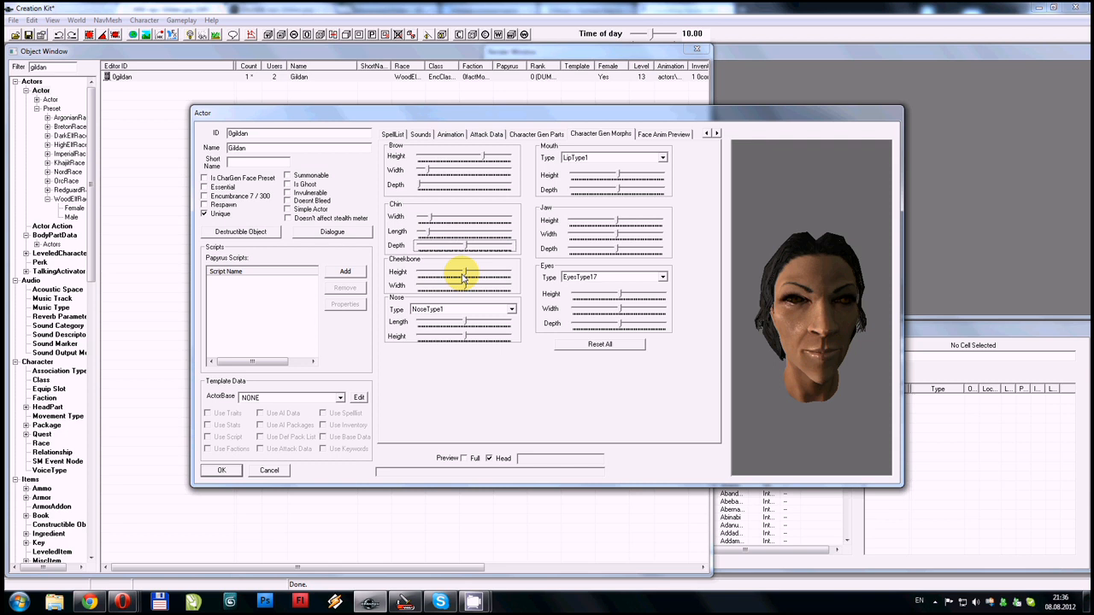
pyautogui.click(442, 274)
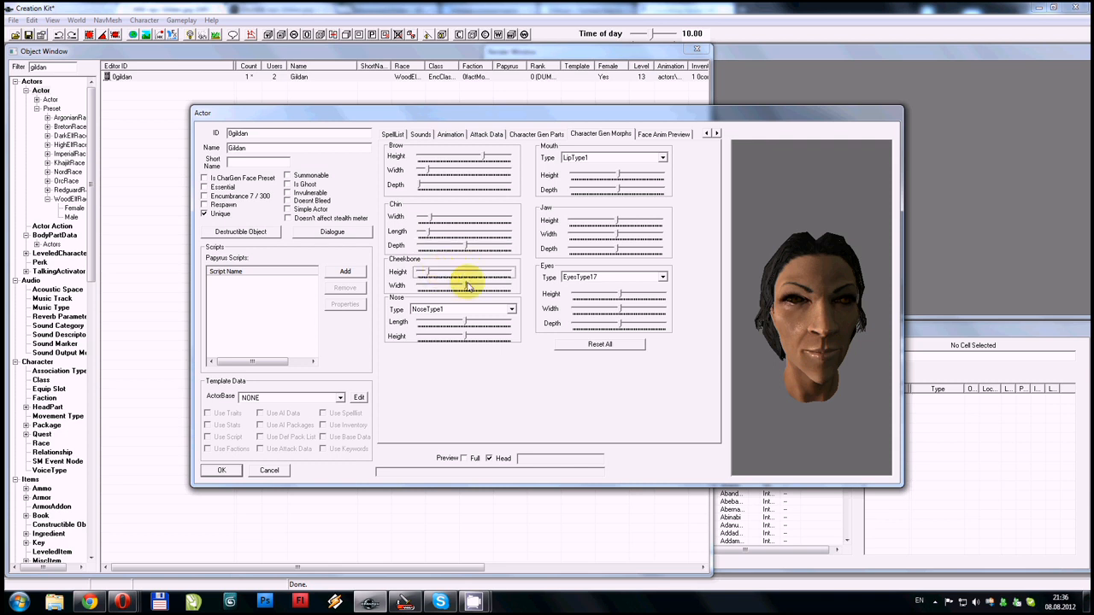
pyautogui.moveTo(466, 286); pyautogui.dragTo(447, 287)
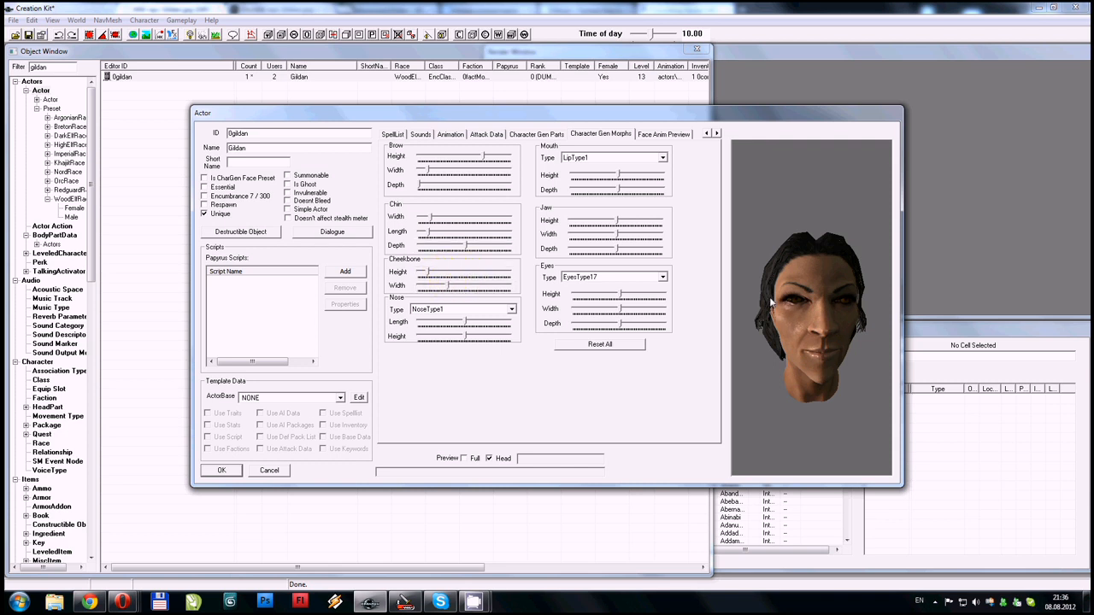
# - Check Gildan's portrait in Chrome, then change the eyes head part to FemaleEyesHumanDemon in the Creation Kit
pyautogui.click(94, 603)
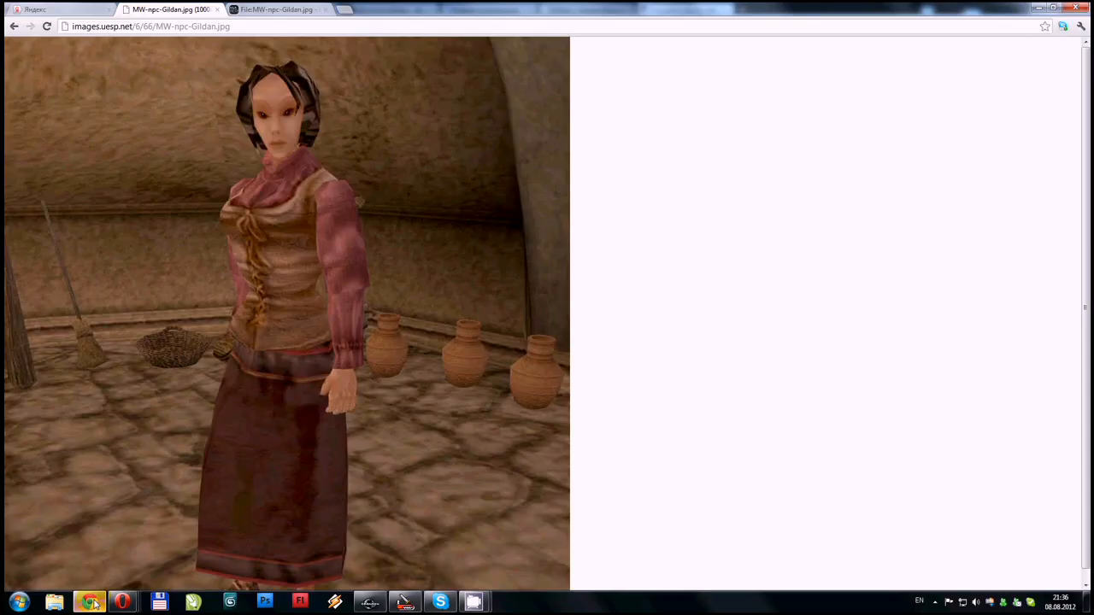
pyautogui.hotkey('alt', 'Tab')
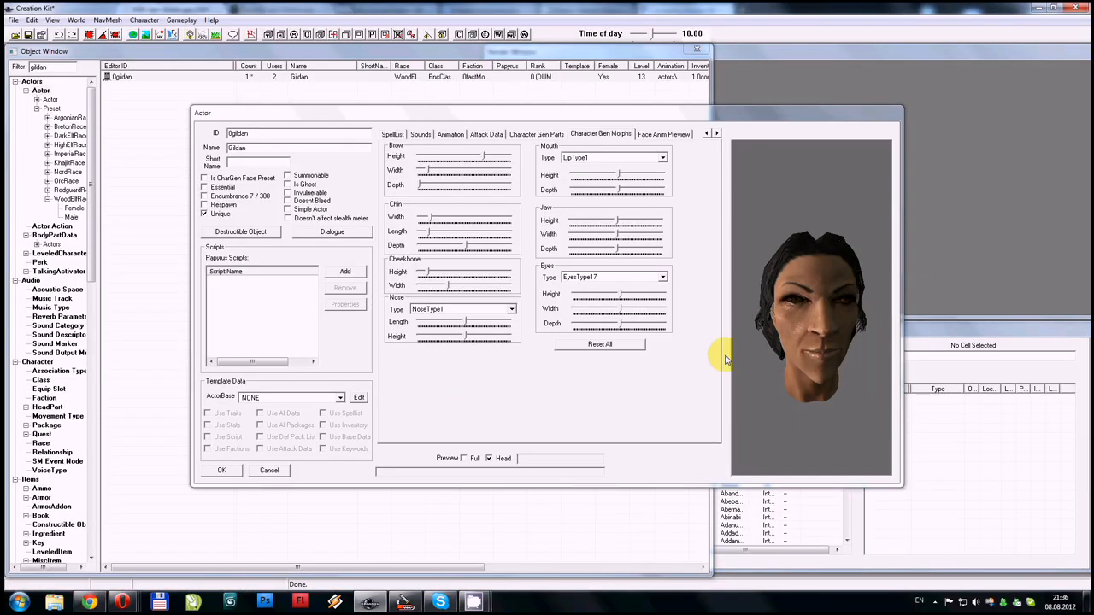
pyautogui.click(811, 347)
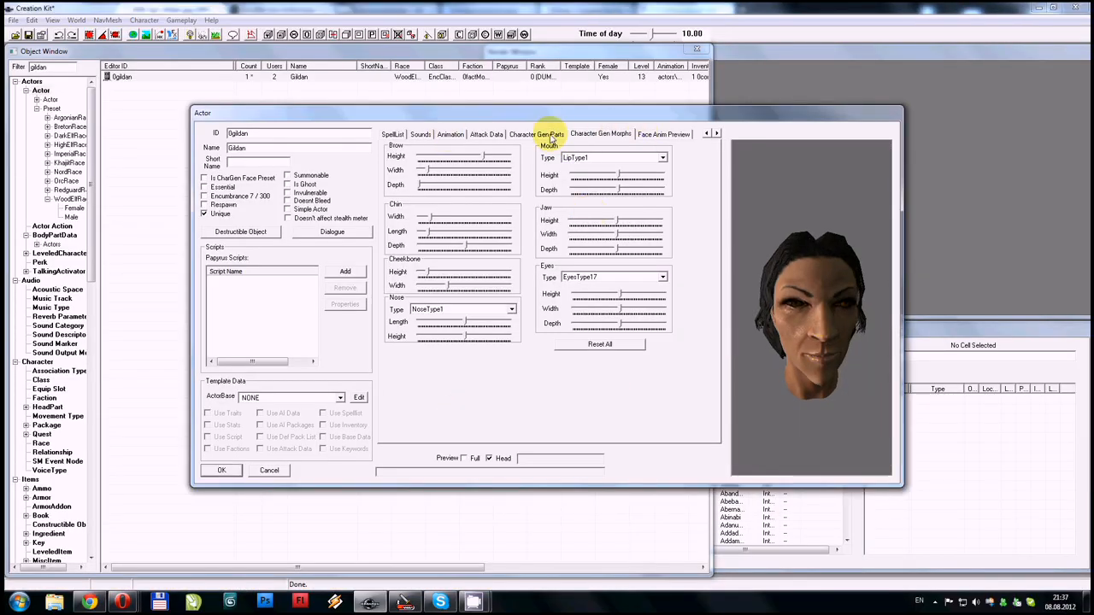
pyautogui.click(543, 135)
pyautogui.click(574, 302)
pyautogui.click(704, 356)
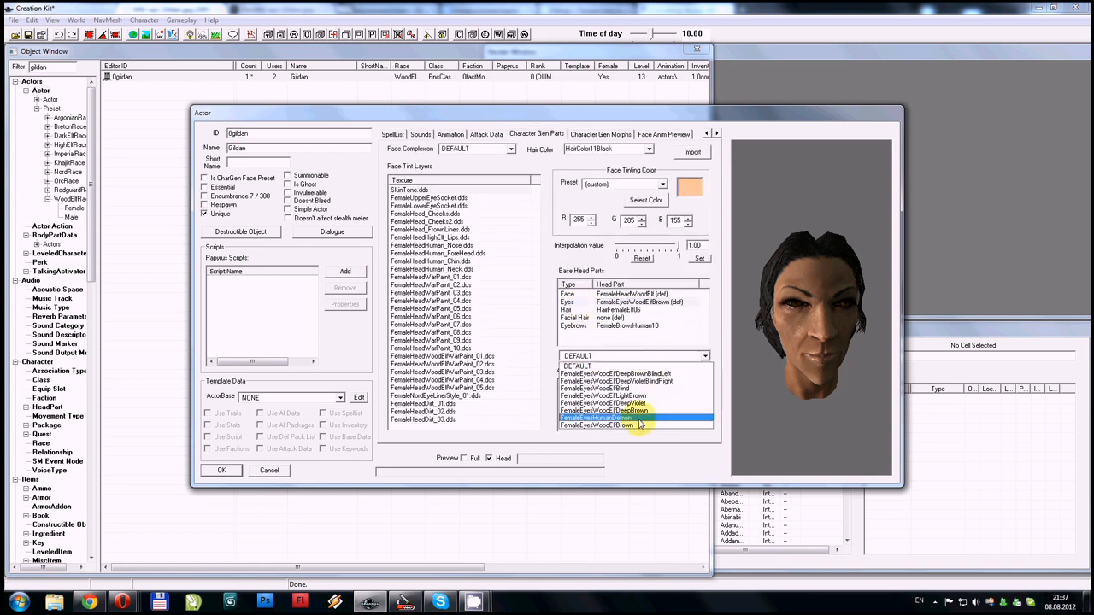
pyautogui.click(639, 418)
pyautogui.moveTo(773, 363); pyautogui.dragTo(782, 288)
# - Recheck the portrait in Chrome, try out nose types on the head in profile, choose NoseType16 and shorten the nose to minimum length
pyautogui.click(609, 134)
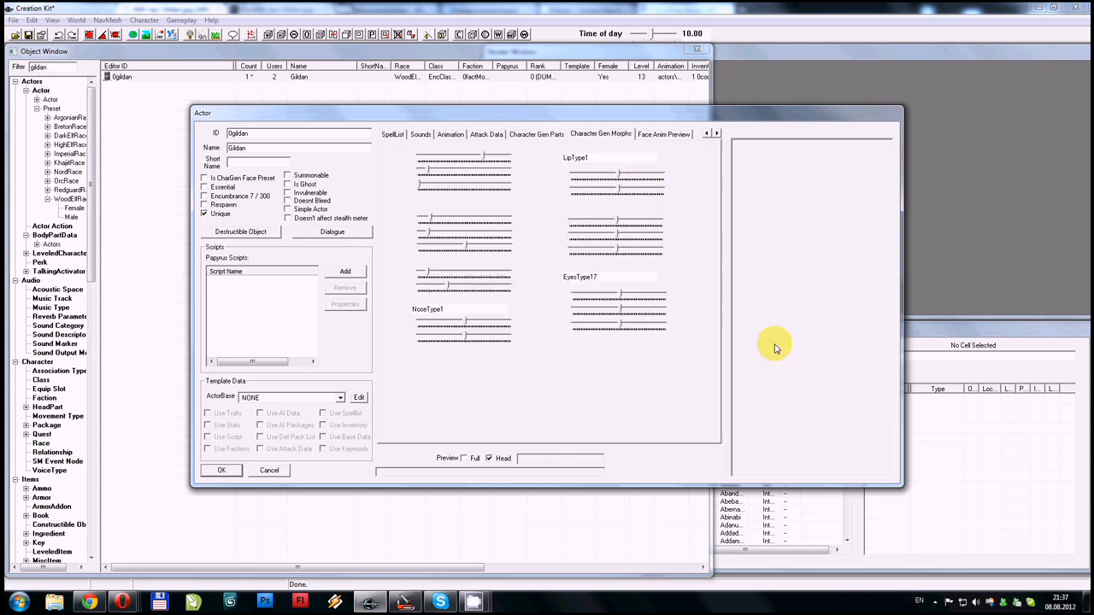
pyautogui.hotkey('alt', 'Tab')
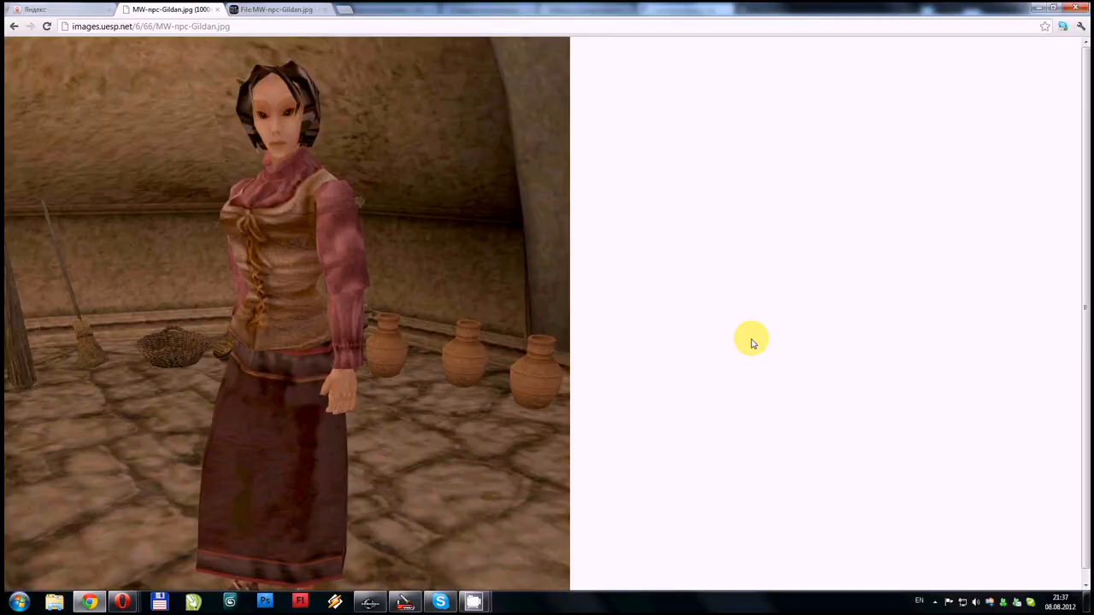
pyautogui.hotkey('alt', 'Tab')
pyautogui.moveTo(753, 344); pyautogui.dragTo(864, 353)
pyautogui.scroll(4, 819, 354)
pyautogui.scroll(-3, 841, 354)
pyautogui.click(453, 309)
pyautogui.click(456, 323)
pyautogui.press('Down')
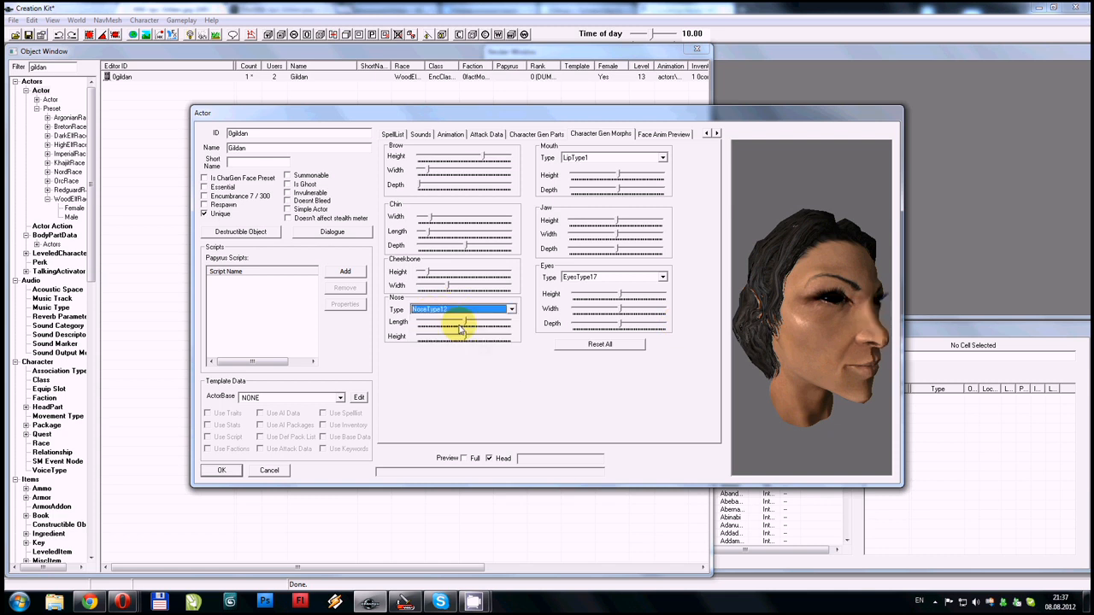
pyautogui.press('Down')
pyautogui.click(425, 309)
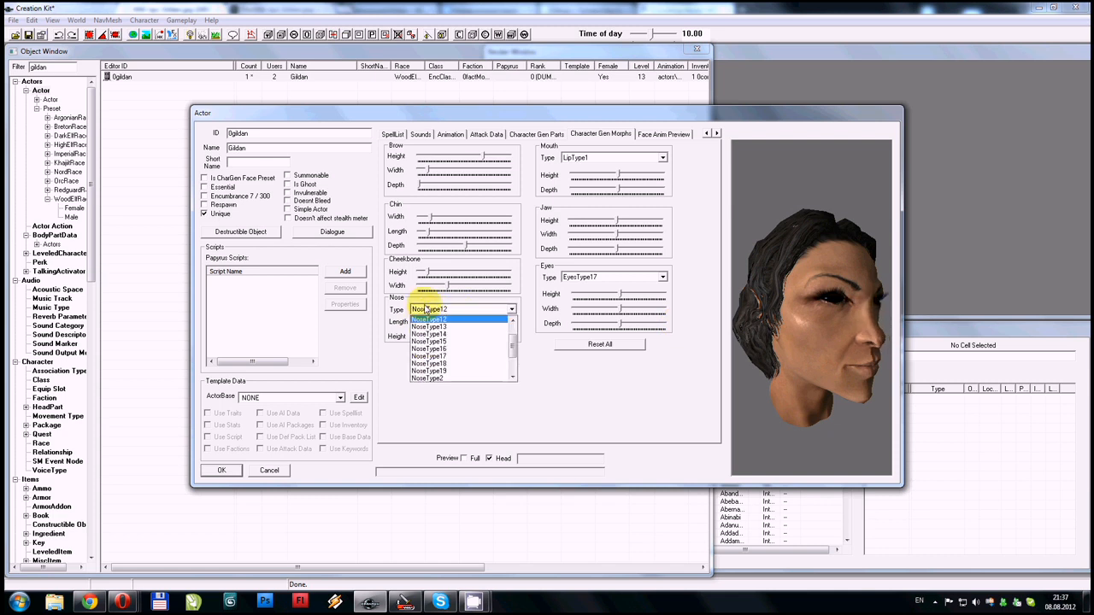
pyautogui.press('Down')
pyautogui.press('Up')
pyautogui.press('Down')
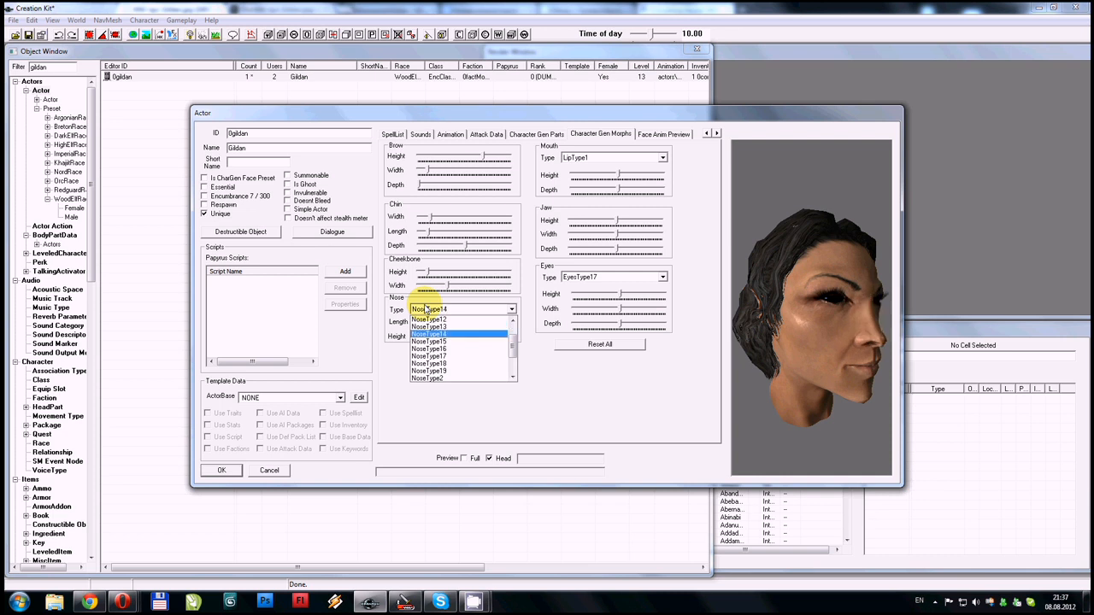
pyautogui.press('Down')
pyautogui.press('Down')
pyautogui.click(426, 309)
pyautogui.moveTo(883, 325); pyautogui.dragTo(877, 321)
# - Raise the brow height to maximum and compare the face with Gildan's portrait in Chrome
pyautogui.hotkey('alt', 'Tab')
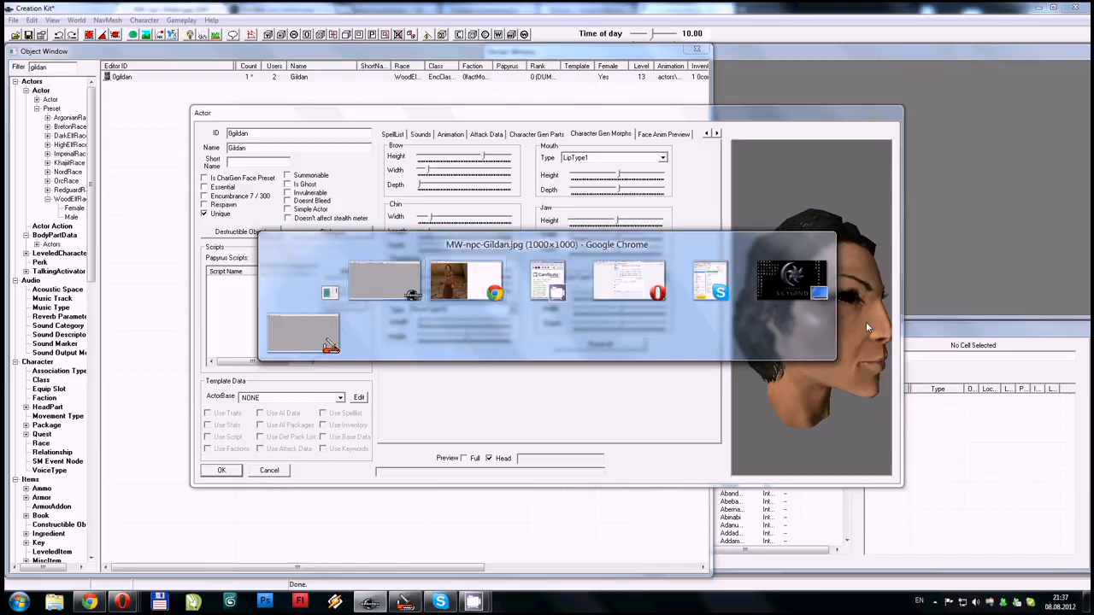
pyautogui.hotkey('alt', 'Tab')
pyautogui.moveTo(863, 322); pyautogui.dragTo(785, 326)
pyautogui.moveTo(484, 155); pyautogui.dragTo(517, 167)
pyautogui.hotkey('alt', 'Tab')
pyautogui.hotkey('alt', 'Tab')
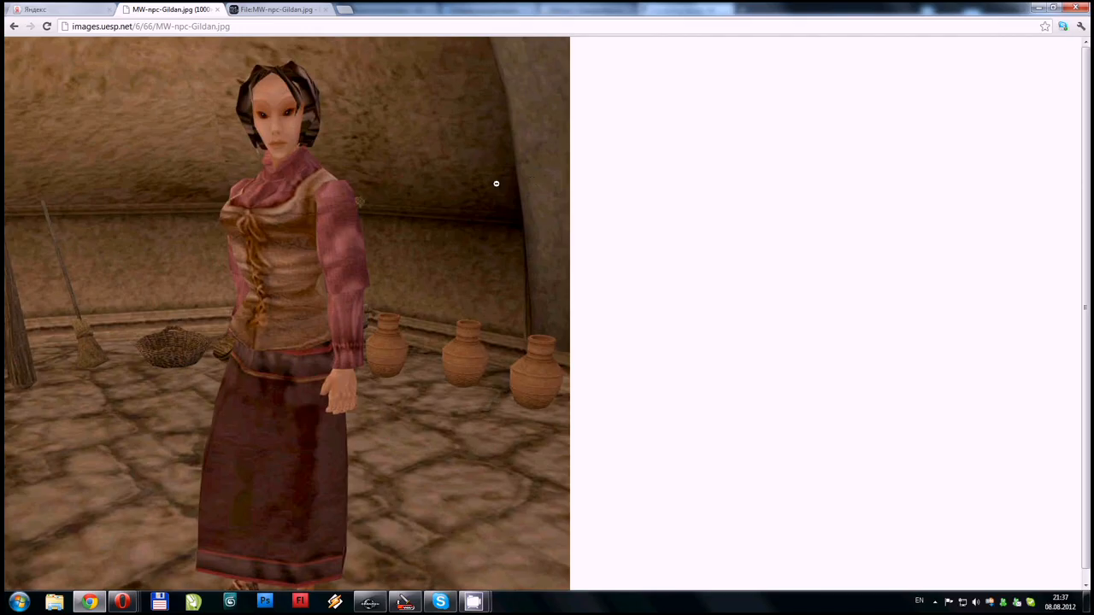
pyautogui.hotkey('alt', 'Tab')
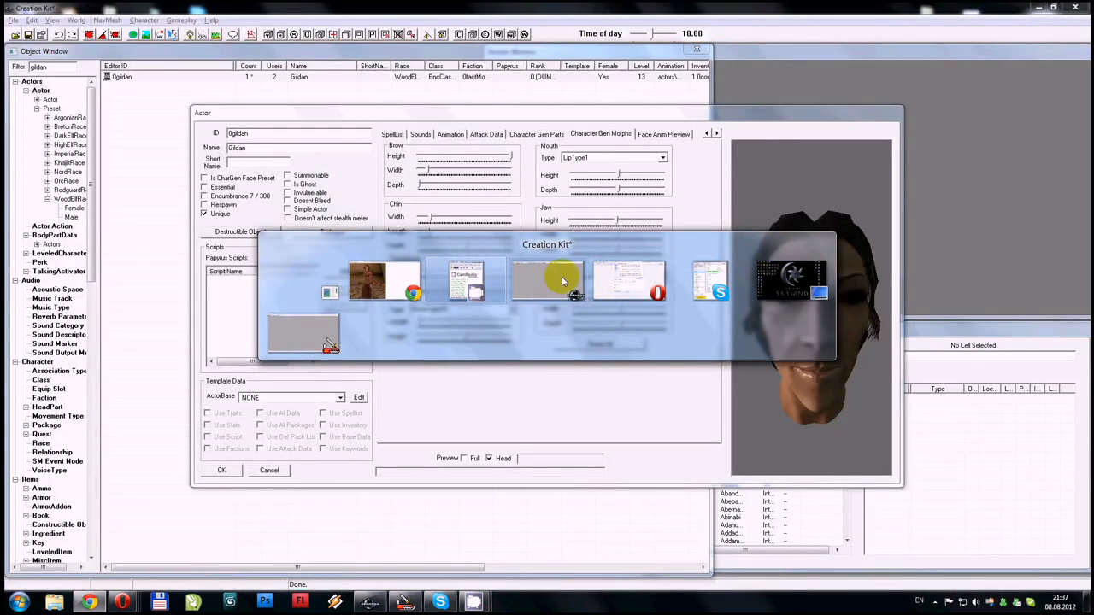
pyautogui.click(562, 277)
# - Lower the jaw height to near minimum and reduce the jaw width and depth slightly, checking the head from the front and in profile
pyautogui.moveTo(774, 299); pyautogui.dragTo(877, 308)
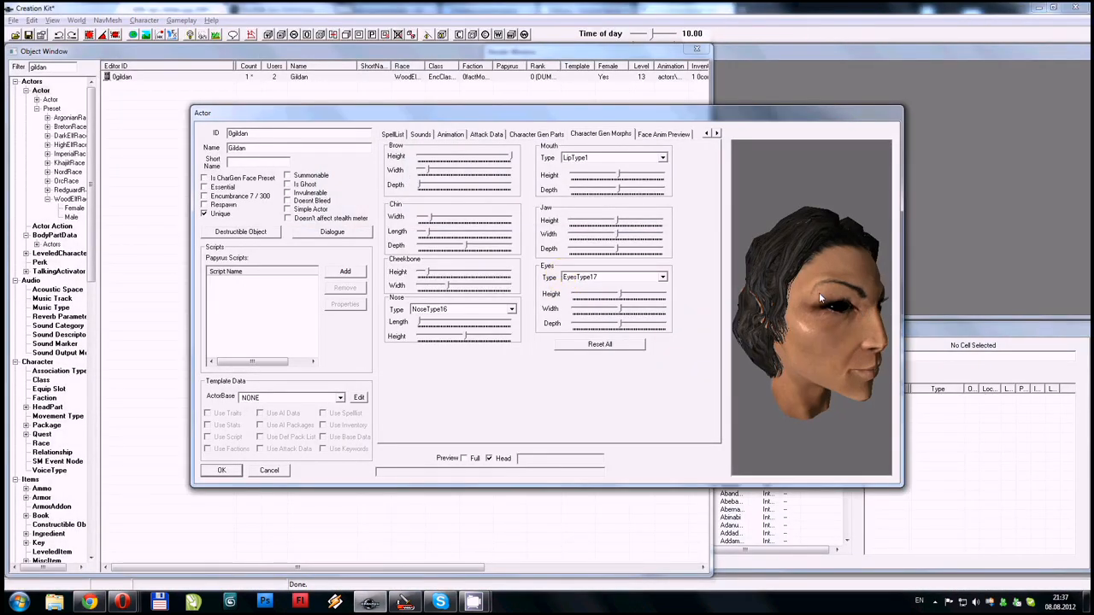
pyautogui.moveTo(768, 231); pyautogui.dragTo(805, 267)
pyautogui.click(594, 221)
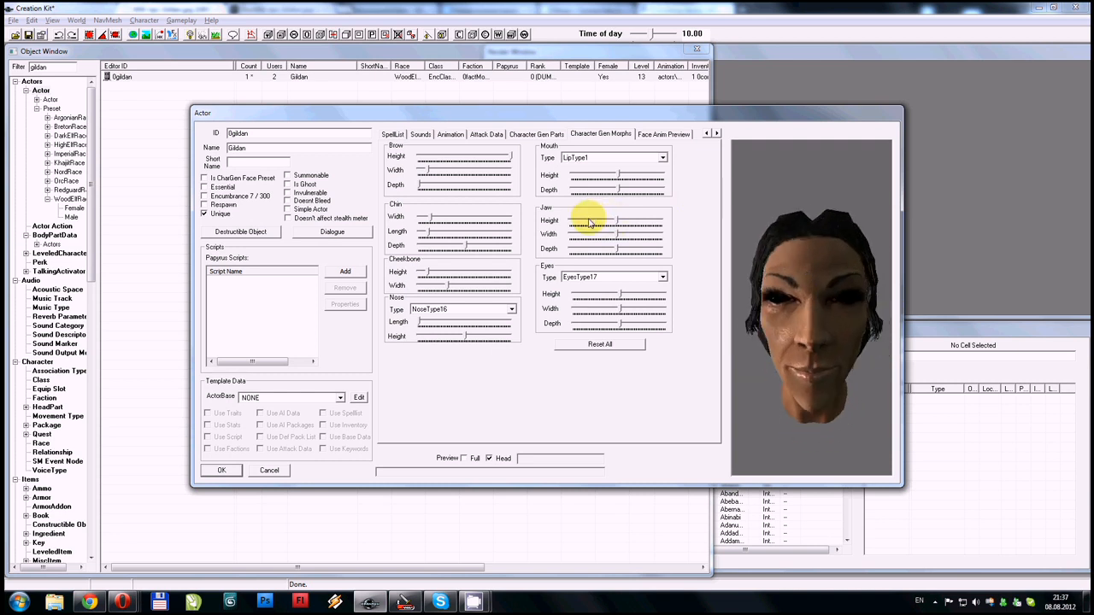
pyautogui.moveTo(581, 223); pyautogui.dragTo(601, 238)
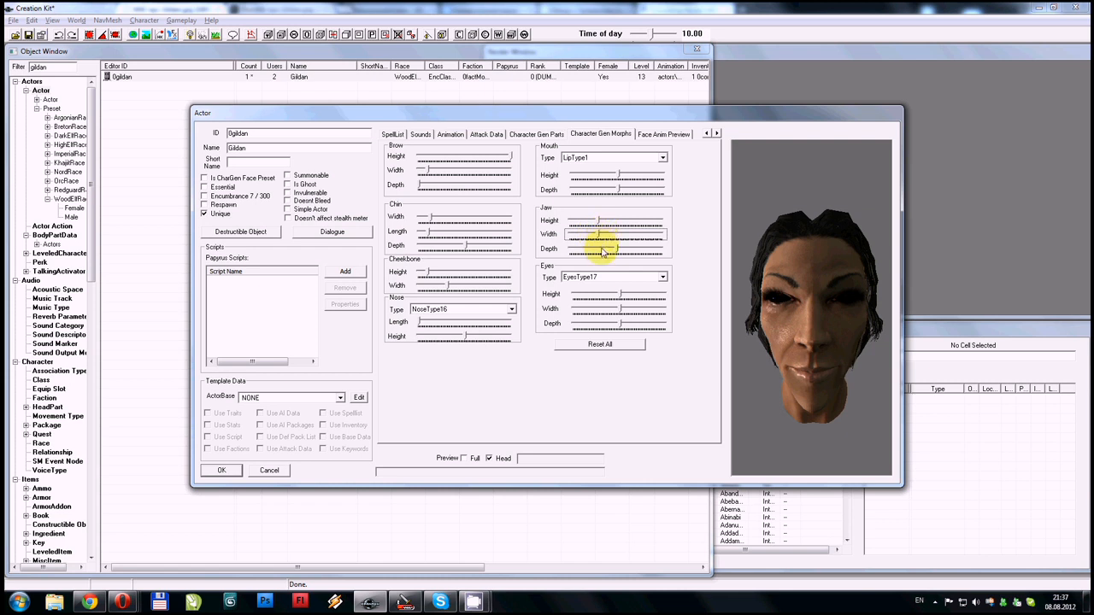
pyautogui.moveTo(584, 249); pyautogui.dragTo(601, 247)
pyautogui.moveTo(812, 286); pyautogui.dragTo(762, 299)
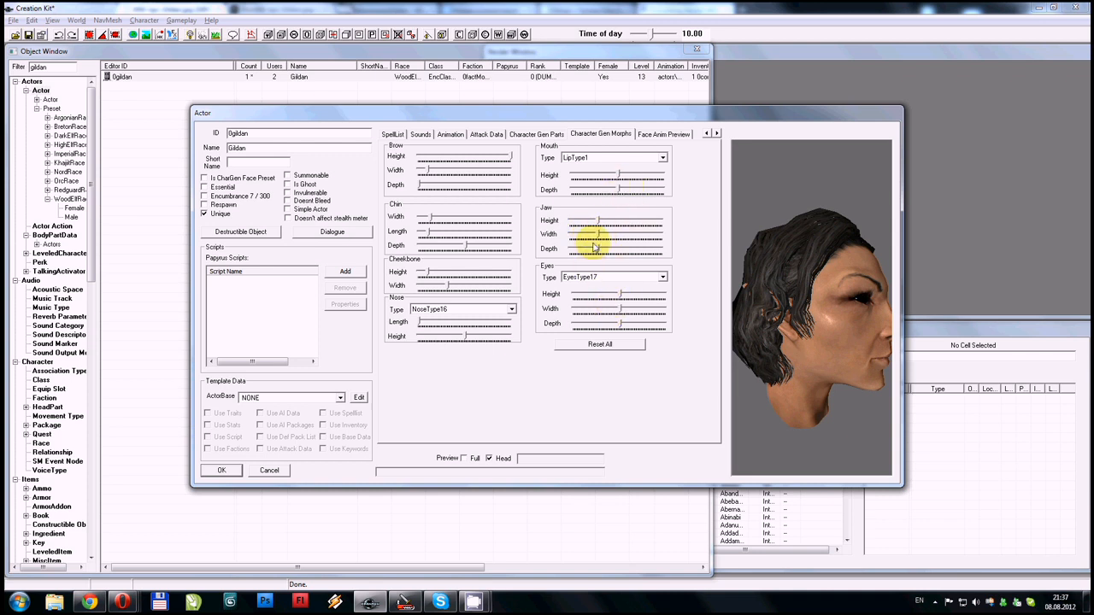
pyautogui.moveTo(595, 222); pyautogui.dragTo(572, 222)
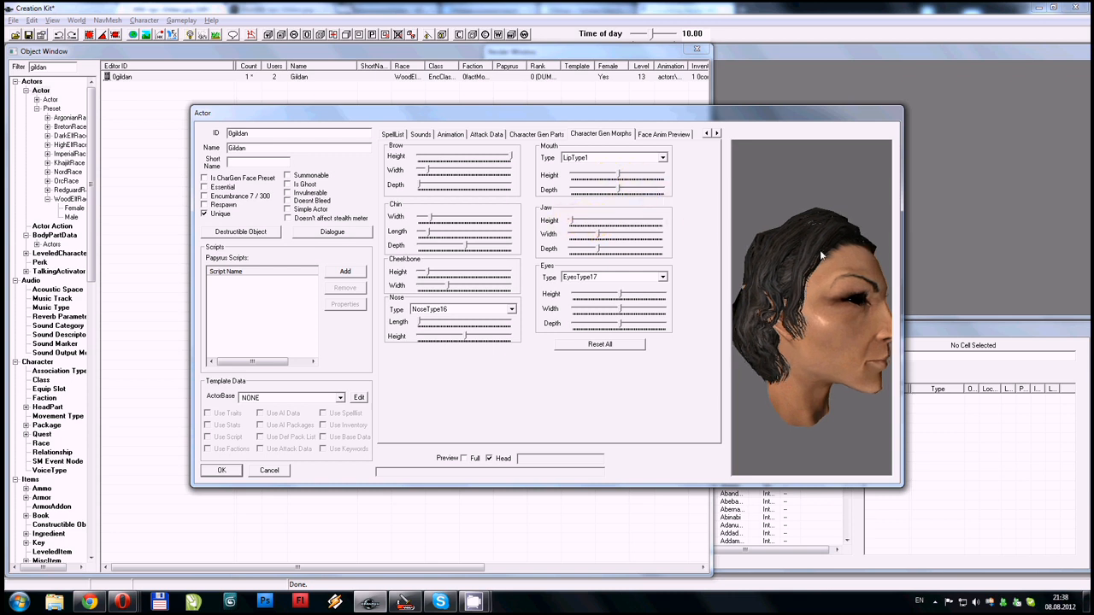
# - Try out the lip types on the head from the front and choose LipType31 for the mouth
pyautogui.moveTo(820, 250); pyautogui.dragTo(751, 243)
pyautogui.click(629, 158)
pyautogui.press('Down')
pyautogui.press('Down')
pyautogui.press('Down')
pyautogui.press('Down')
pyautogui.press('Down')
pyautogui.press('Down')
pyautogui.press('Down')
pyautogui.press('Down')
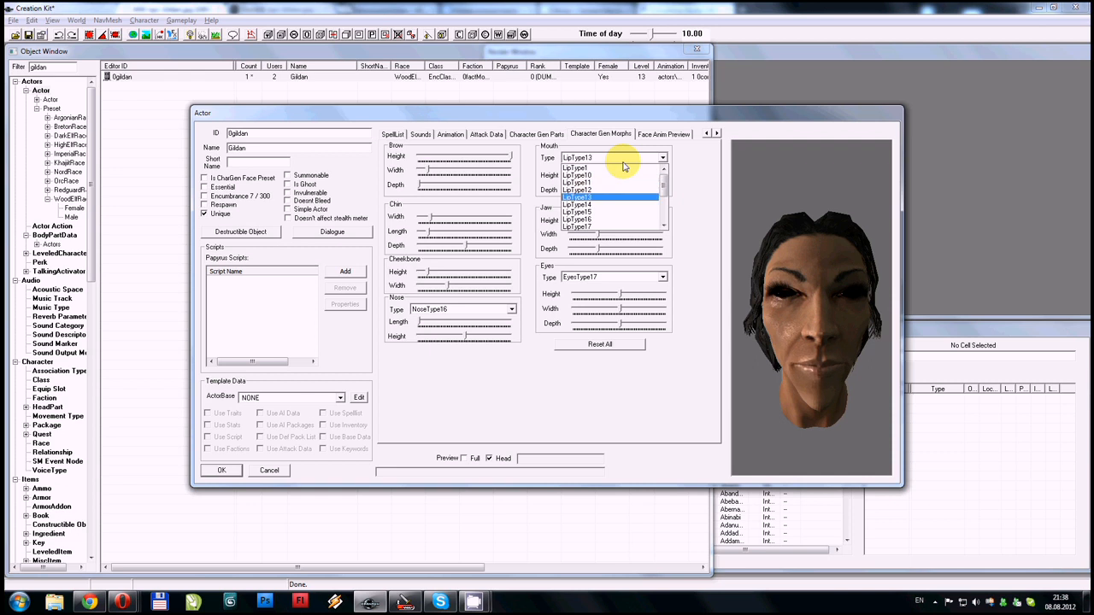
pyautogui.press('Down')
pyautogui.press('Down')
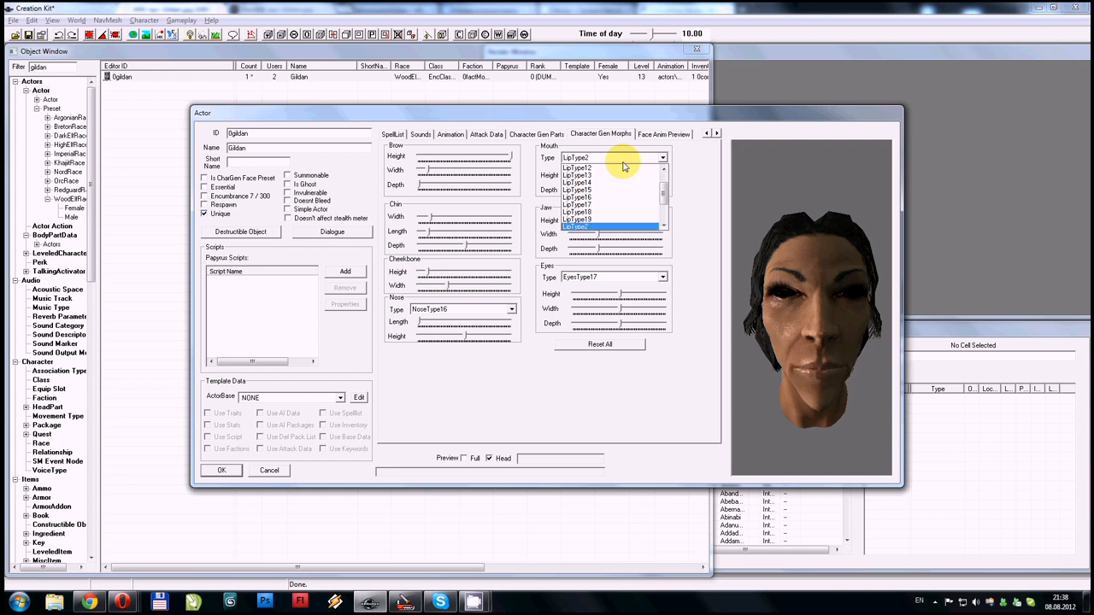
pyautogui.press('Down')
pyautogui.press('Down')
pyautogui.press('Down')
pyautogui.press('Down')
pyautogui.press('Down')
pyautogui.press('Down')
pyautogui.press('Down')
pyautogui.press('Down')
pyautogui.press('Down')
pyautogui.press('Down')
pyautogui.press('Down')
pyautogui.press('Down')
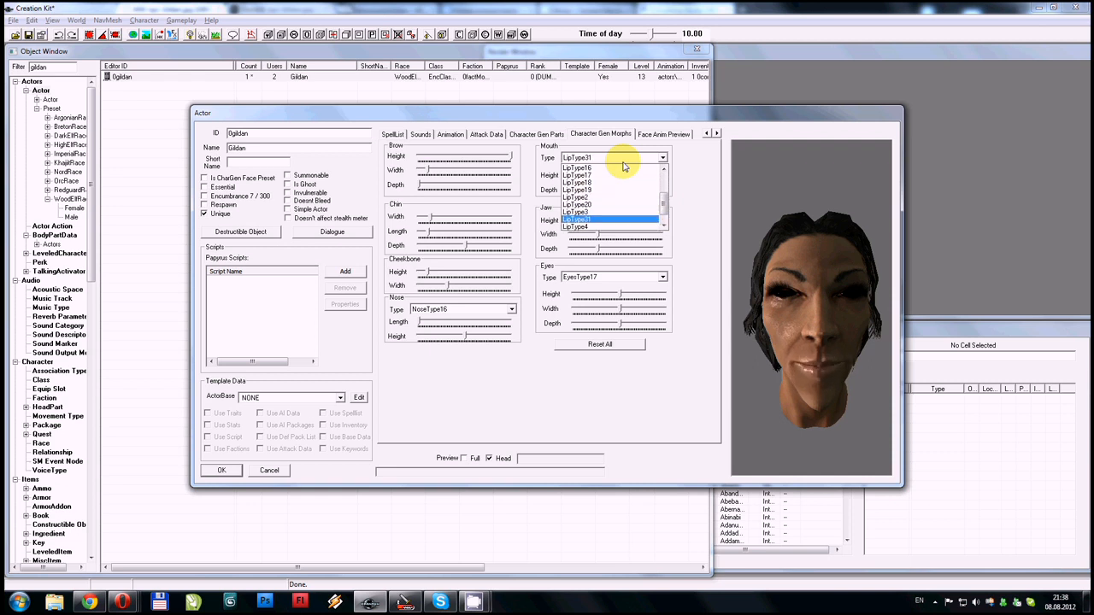
pyautogui.press('Return')
pyautogui.moveTo(819, 275)
pyautogui.mouseDown()
pyautogui.moveTo(845, 280)
pyautogui.moveTo(824, 276)
pyautogui.mouseUp()
# - Set the mouth height slightly above the middle and the mouth depth below the middle, checking the lips in profile
pyautogui.click(596, 174)
pyautogui.moveTo(598, 176); pyautogui.dragTo(636, 190)
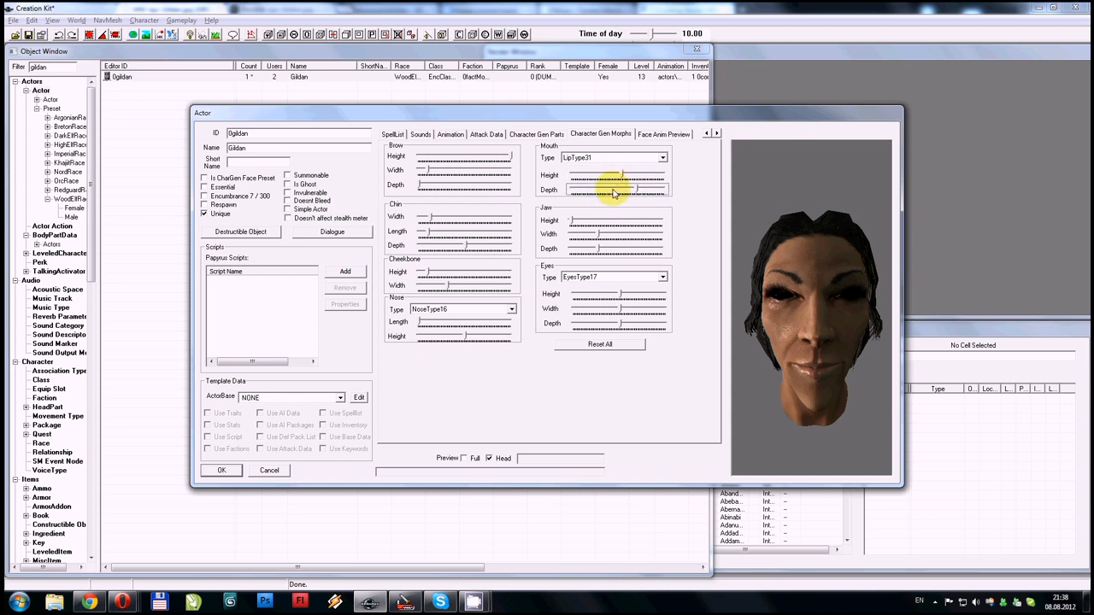
pyautogui.moveTo(804, 258); pyautogui.dragTo(847, 259)
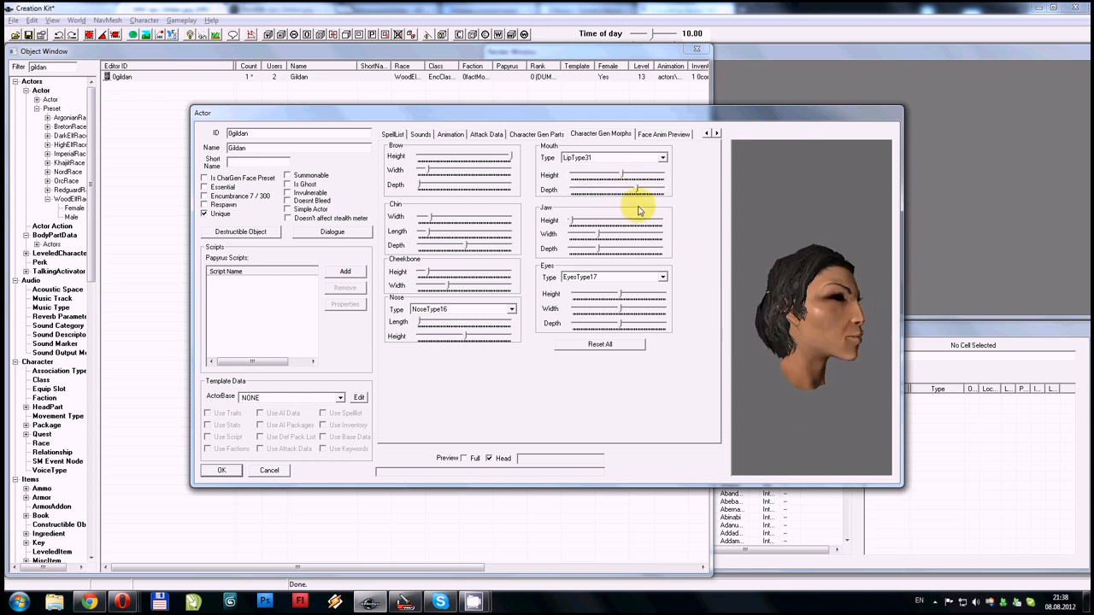
pyautogui.click(605, 191)
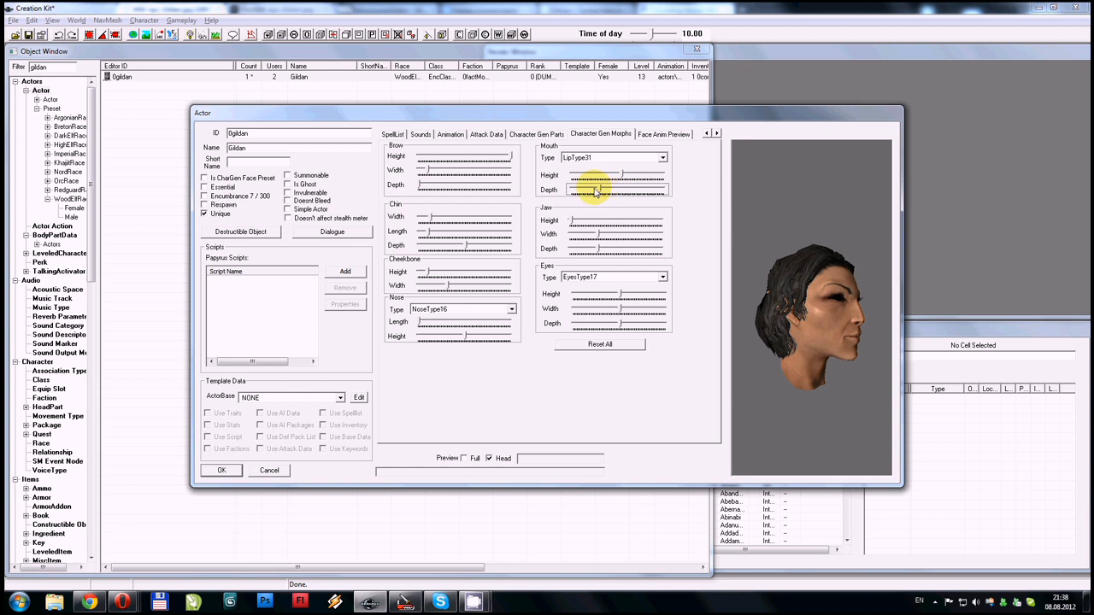
# - Lower the eye height slightly below the middle and compare the face from the front with Gildan's portrait in Chrome
pyautogui.moveTo(822, 280); pyautogui.dragTo(790, 297)
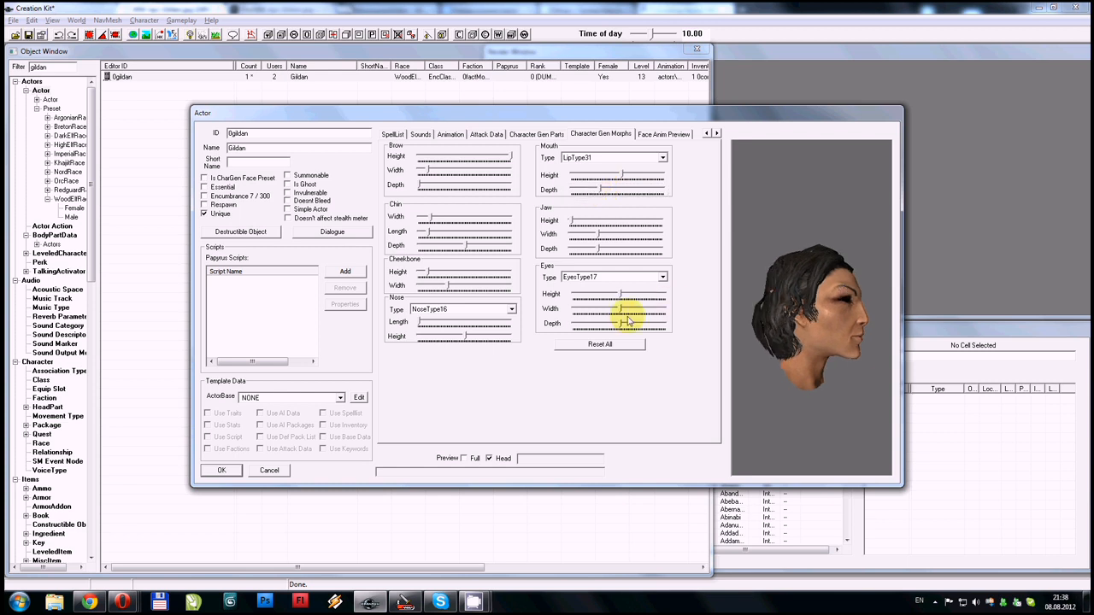
pyautogui.moveTo(812, 311); pyautogui.dragTo(718, 309)
pyautogui.moveTo(619, 297); pyautogui.dragTo(611, 297)
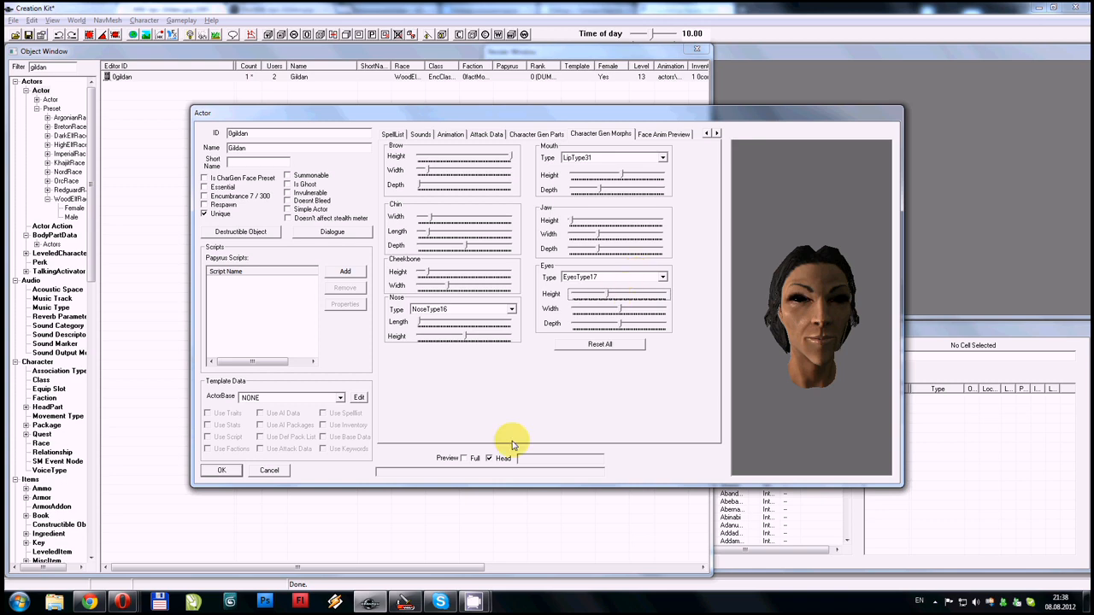
pyautogui.click(89, 603)
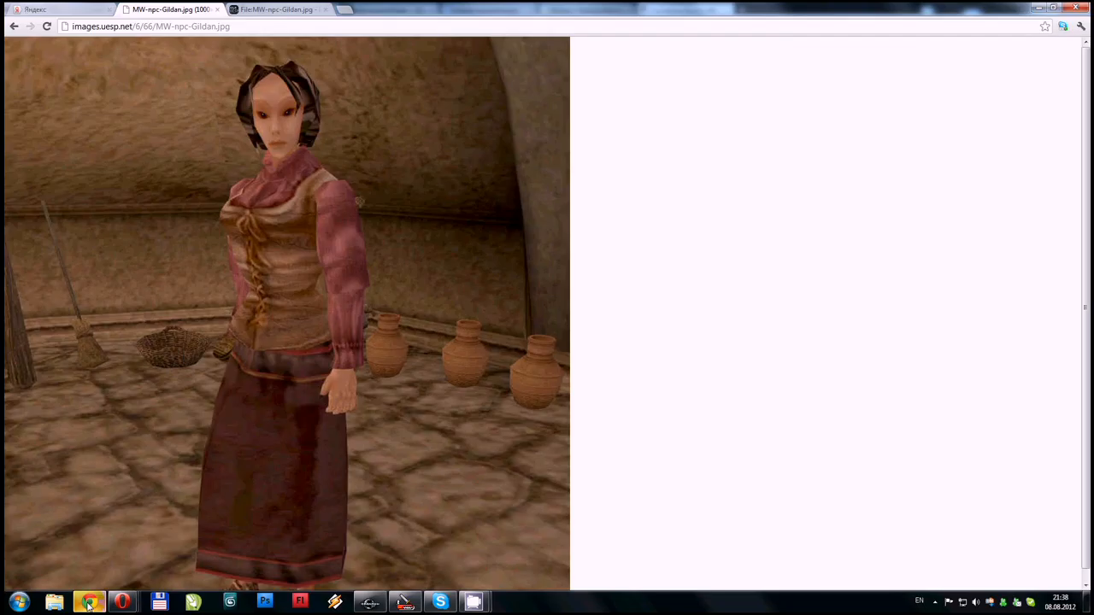
pyautogui.click(89, 603)
# - Try out the eye types on the head from the front and choose EyesType24
pyautogui.click(622, 277)
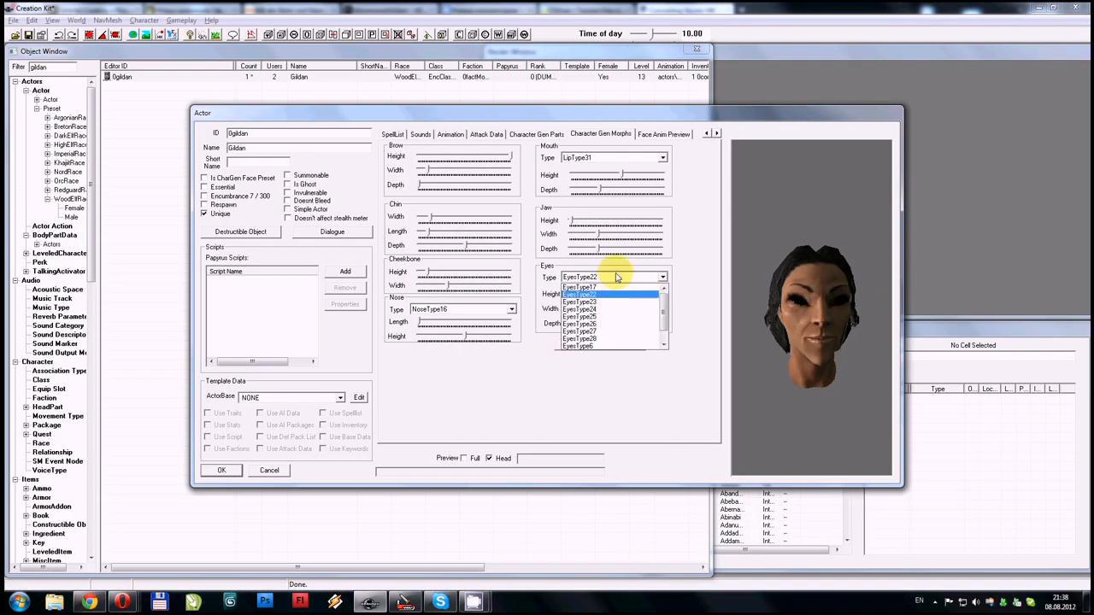
pyautogui.press('Down')
pyautogui.press('Down')
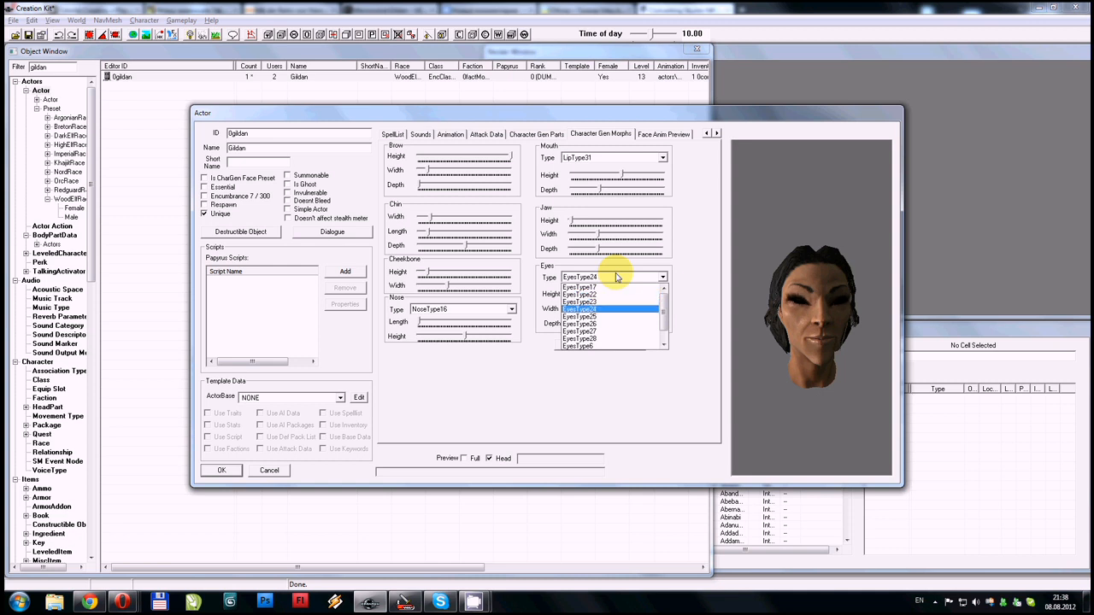
pyautogui.press('Return')
# - Set the eye width slightly below the middle and the eye depth well above the middle, checking the head in profile
pyautogui.click(609, 311)
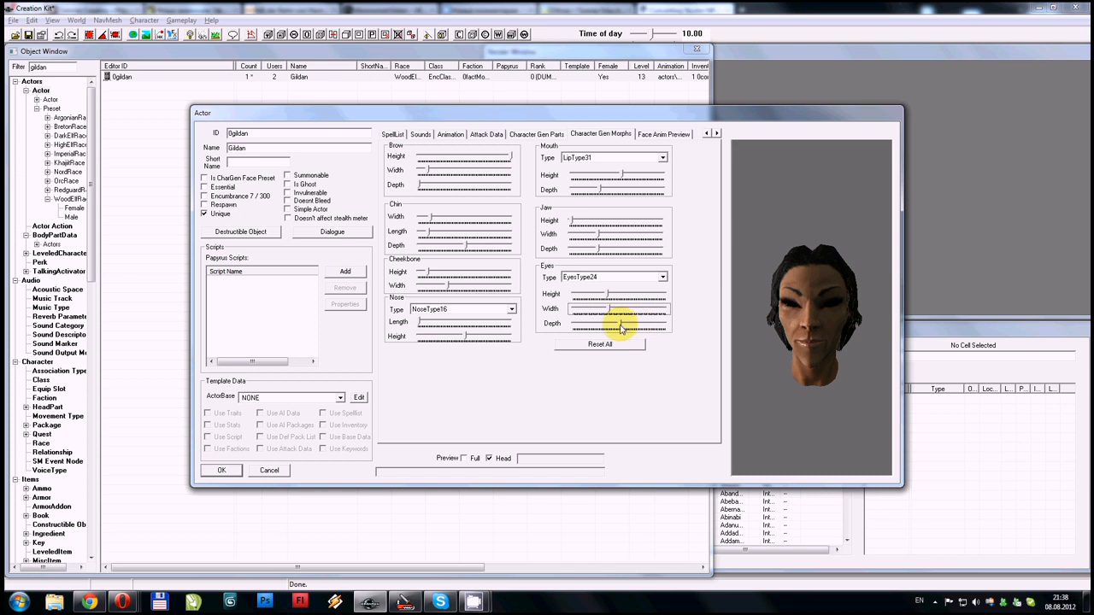
pyautogui.moveTo(803, 312); pyautogui.dragTo(874, 310)
pyautogui.moveTo(663, 328); pyautogui.dragTo(639, 328)
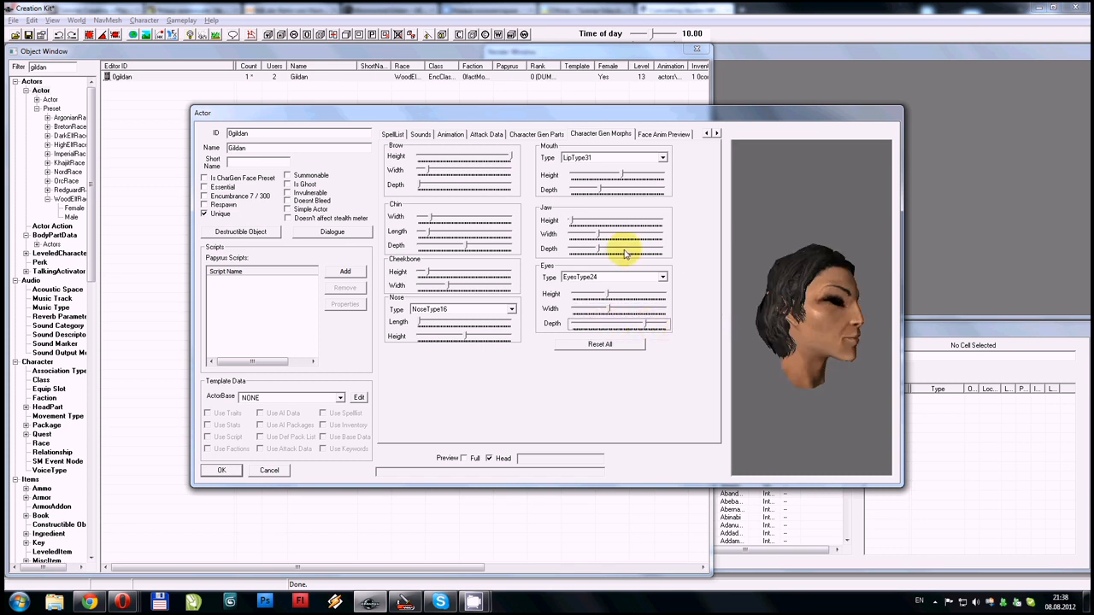
# - Reduce the chin depth slightly, check the head from another angle and accept the actor's changes
pyautogui.moveTo(466, 247); pyautogui.dragTo(453, 249)
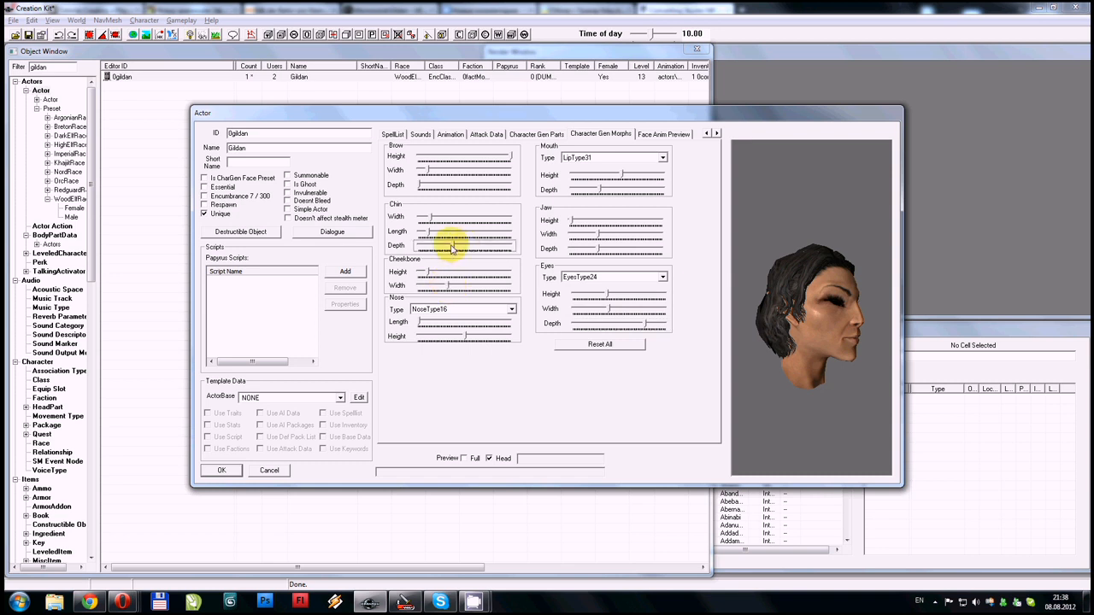
pyautogui.moveTo(792, 325); pyautogui.dragTo(753, 335)
pyautogui.click(219, 472)
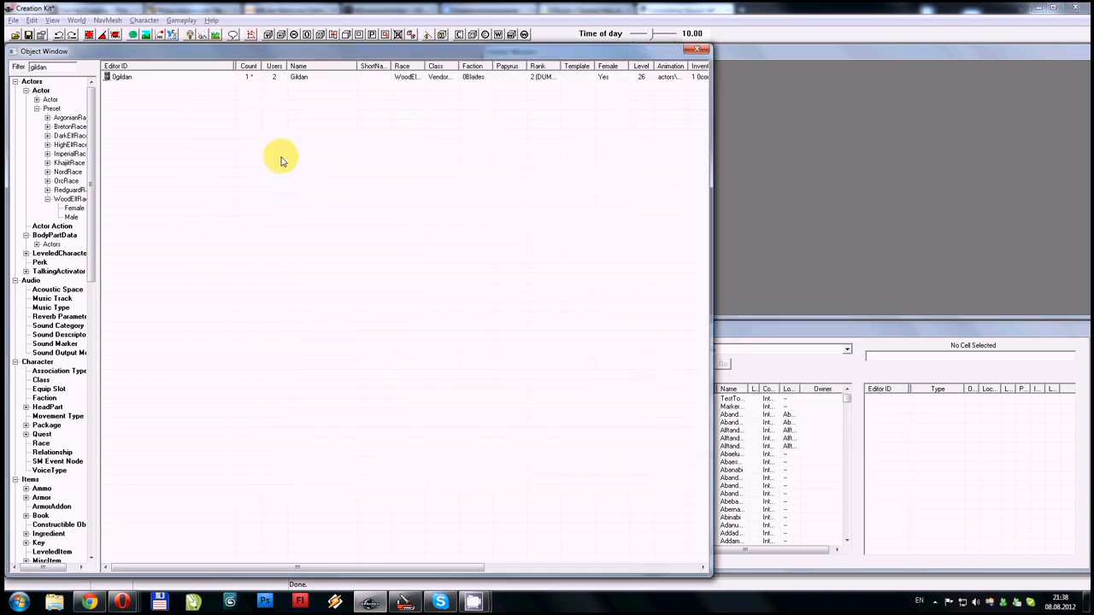
# - Export the face gen data for the 0gildan actor
pyautogui.click(272, 78)
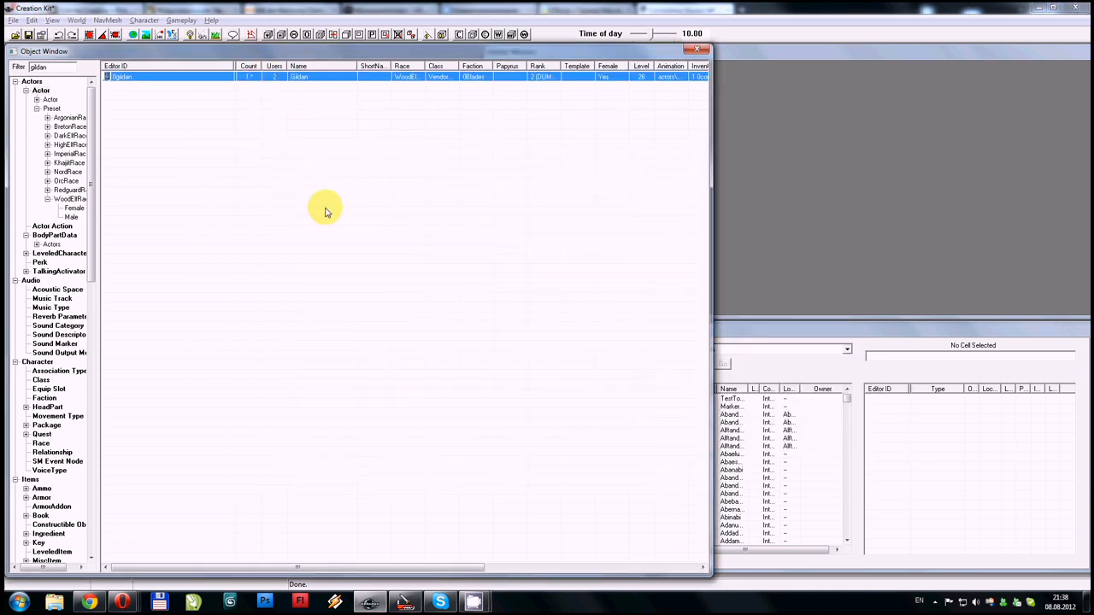
pyautogui.hotkey('ctrl', 'F4')
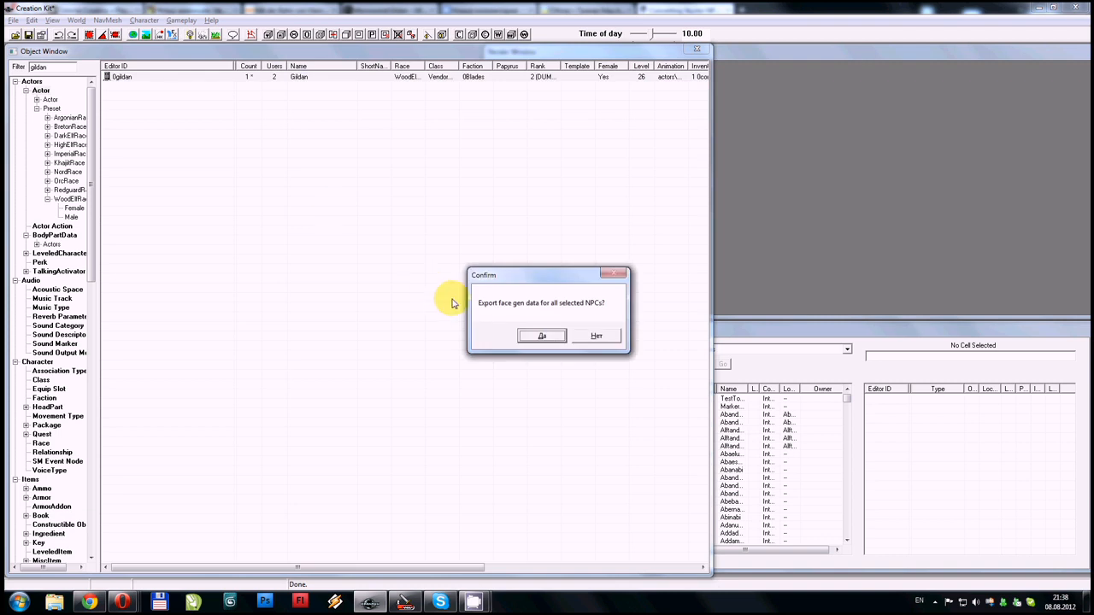
pyautogui.click(542, 336)
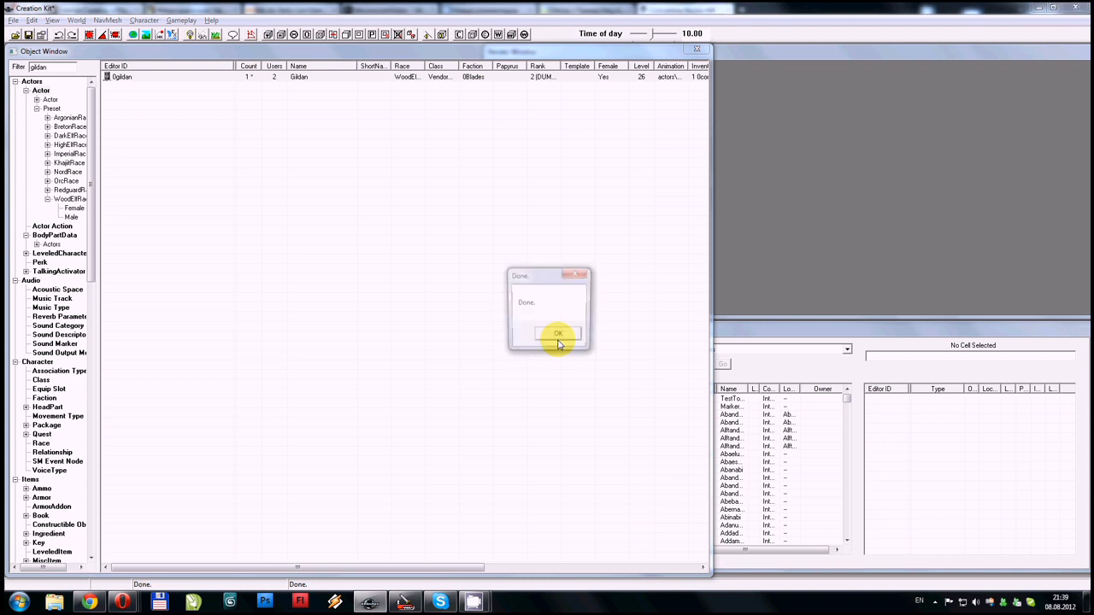
pyautogui.click(561, 332)
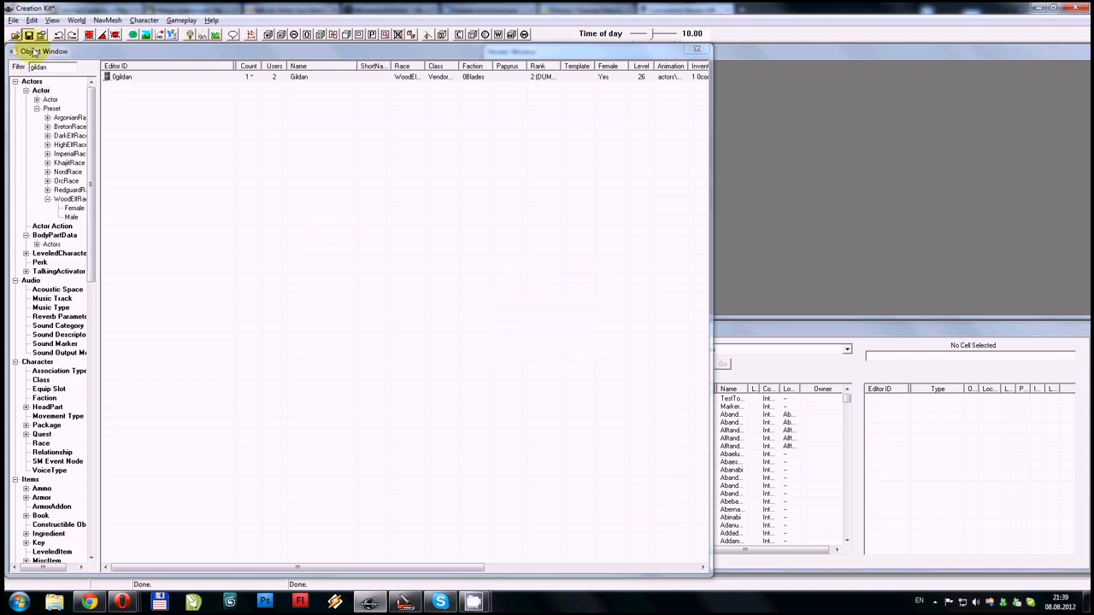
# - Save the plugin in the Data folder as WOOD_ELF_F_23, basing the file name on WOOD_ELF_F_22_filbeneth
pyautogui.hotkey('ctrl', 's')
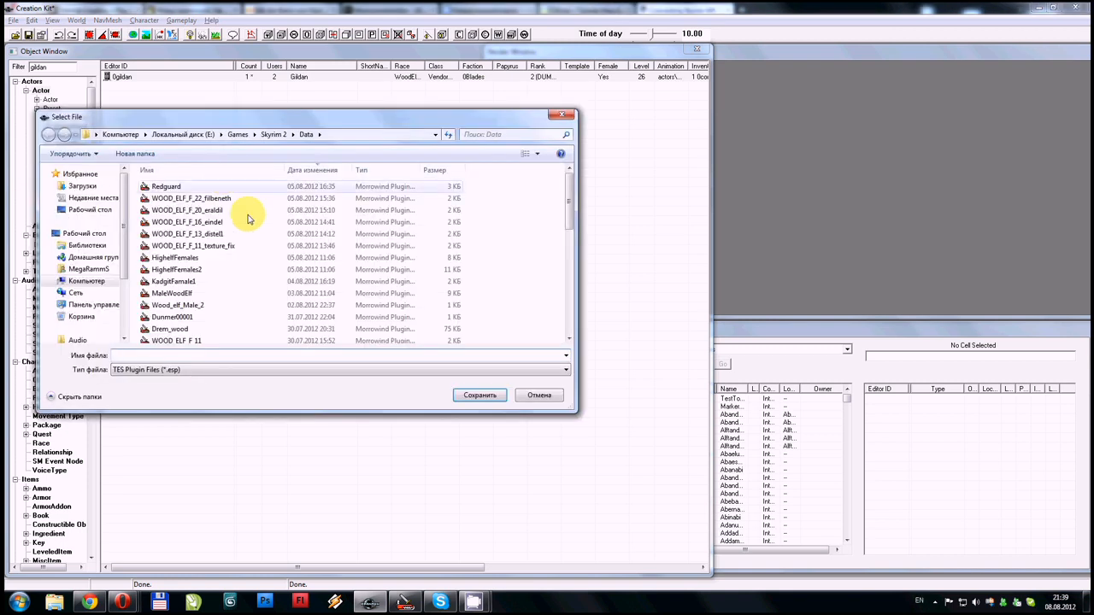
pyautogui.click(218, 247)
pyautogui.click(218, 199)
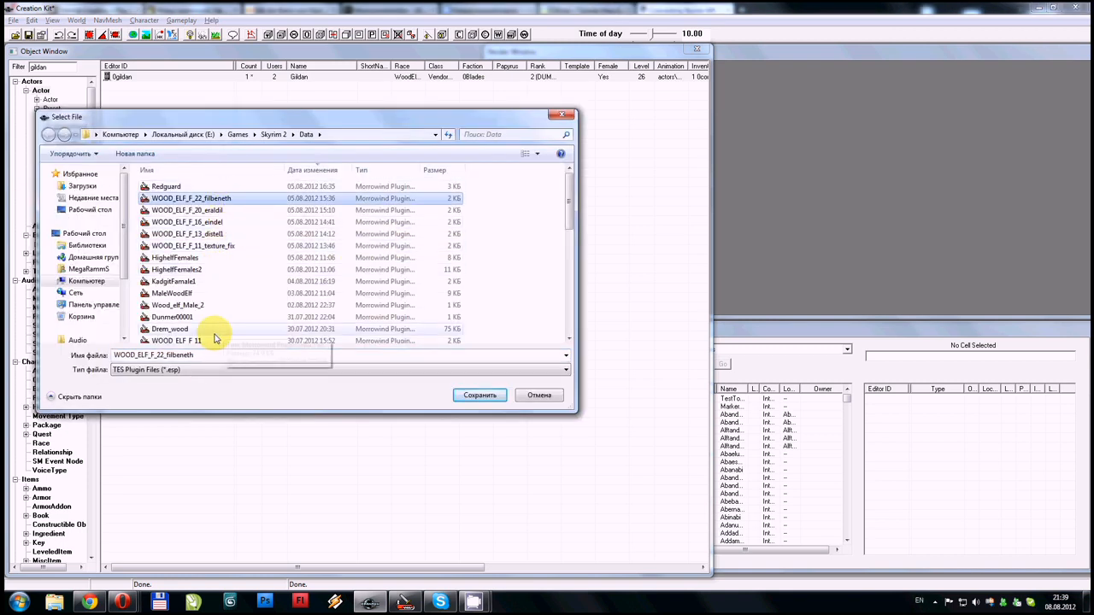
pyautogui.doubleClick(171, 356)
pyautogui.moveTo(165, 357); pyautogui.dragTo(288, 371)
pyautogui.press('BackSpace')
pyautogui.press('BackSpace')
pyautogui.write('3')
pyautogui.click(457, 396)
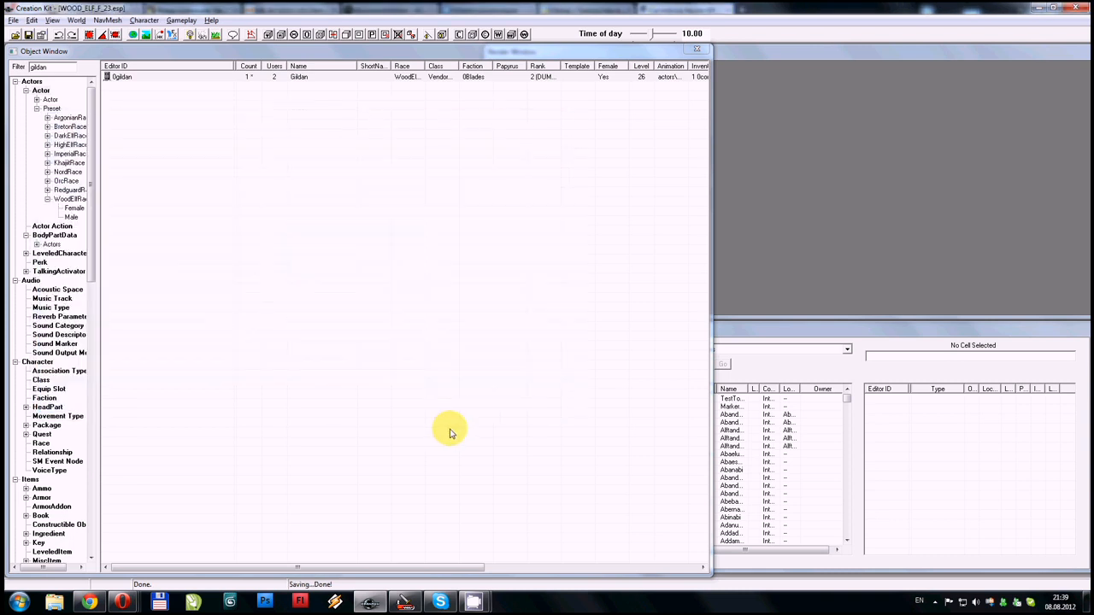
# - Export the face gen data for 0gildan again from the saved WOOD_ELF_F_23.esp plugin
pyautogui.click(228, 77)
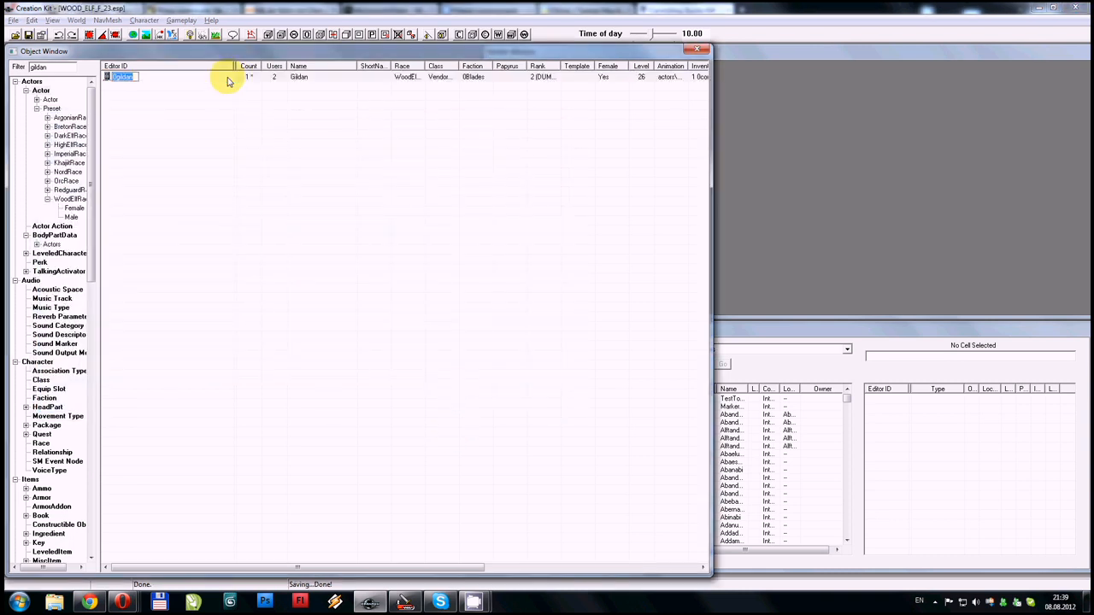
pyautogui.click(184, 77)
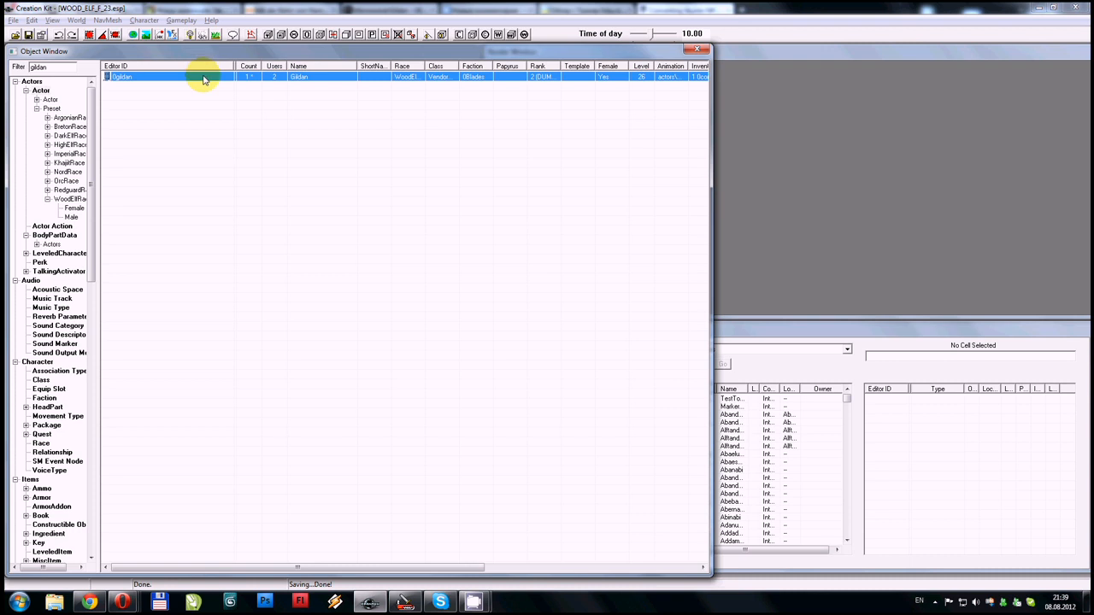
pyautogui.hotkey('ctrl', 'F4')
pyautogui.press('Return')
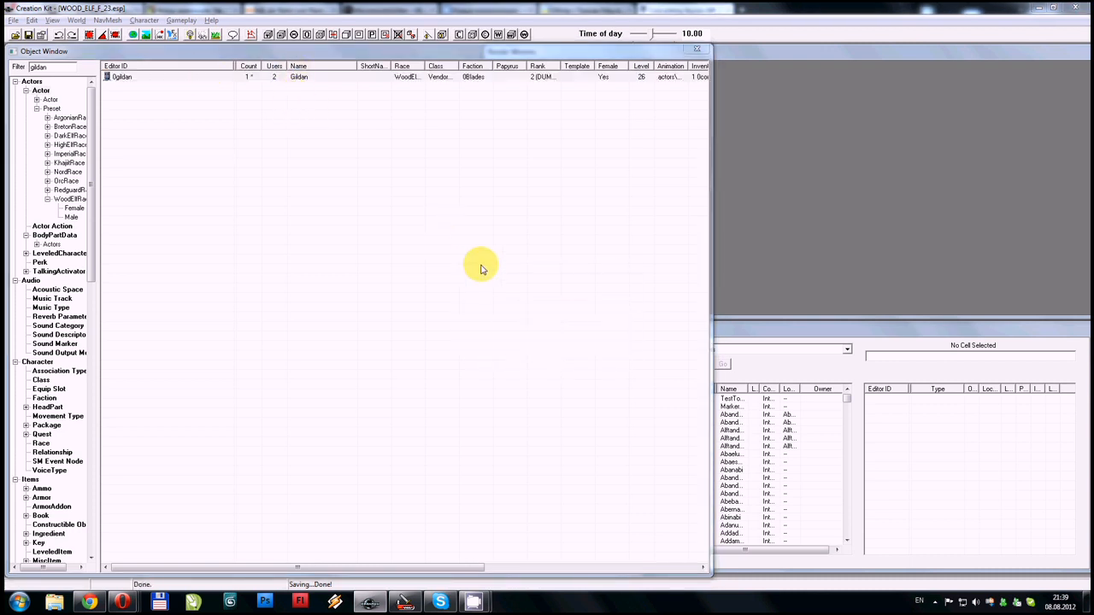
pyautogui.press('Return')
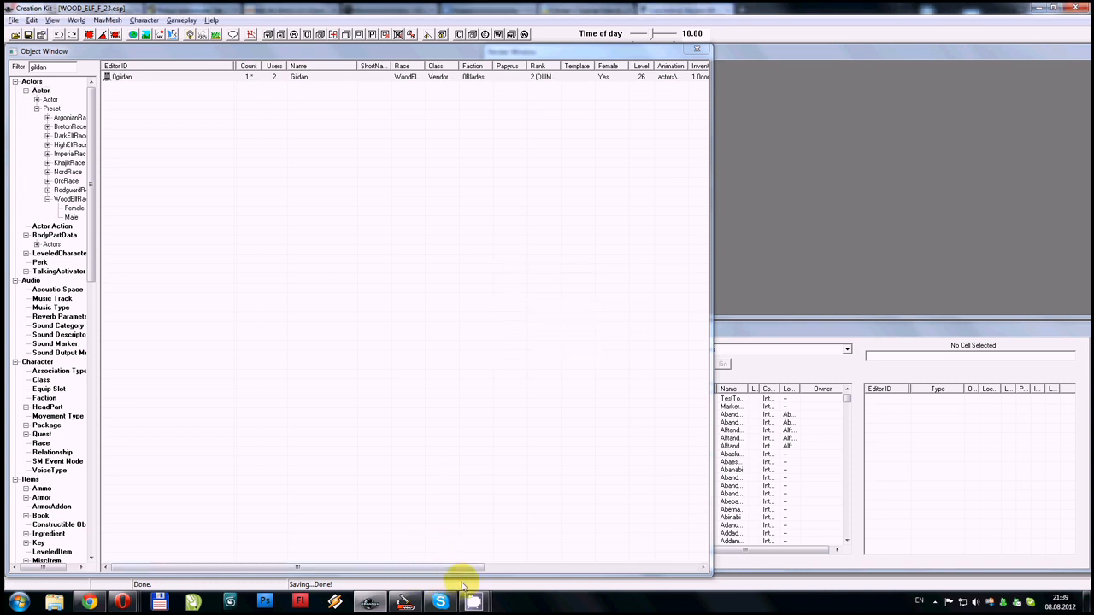